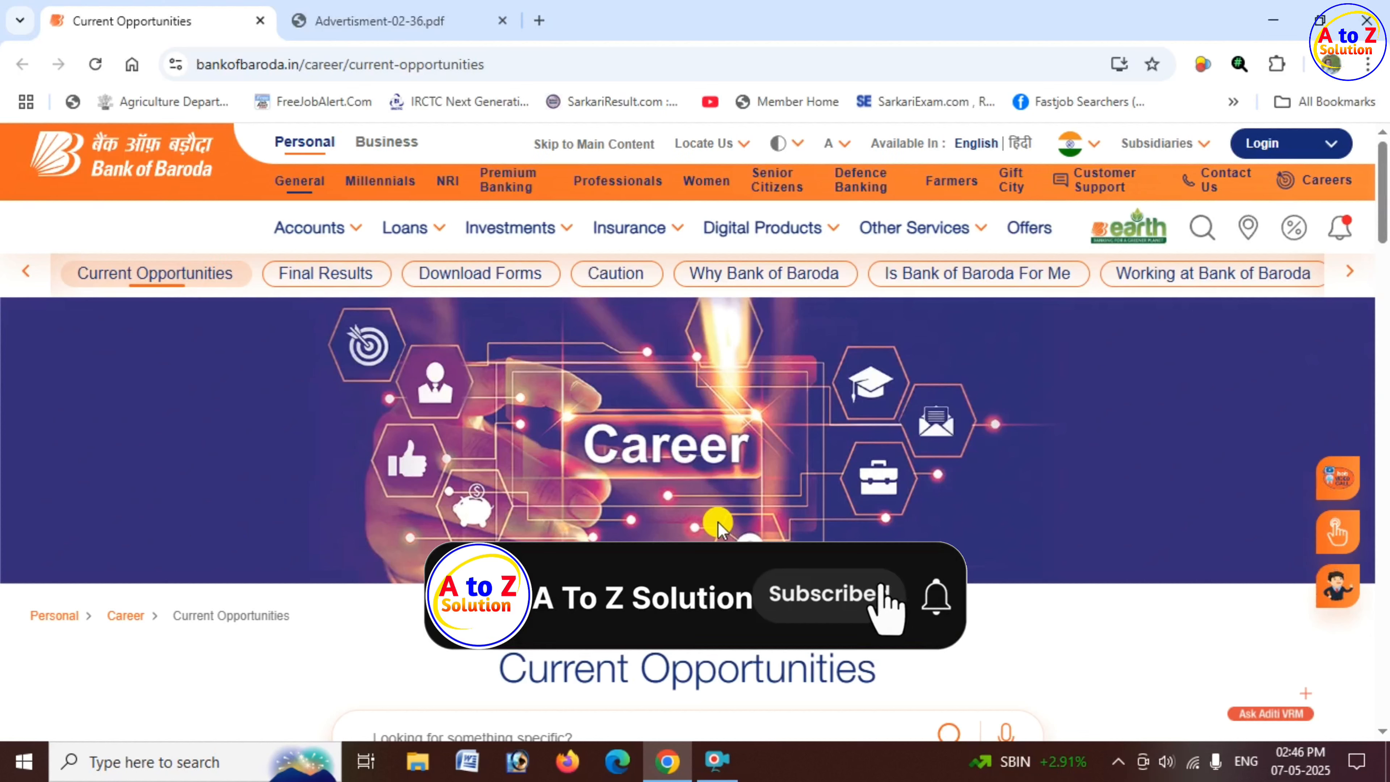
Step: Open the Office Assistant (Peon) in Sub Staff Cadre recruitment from the Bank of Baroda current opportunities list
left_click(718, 760)
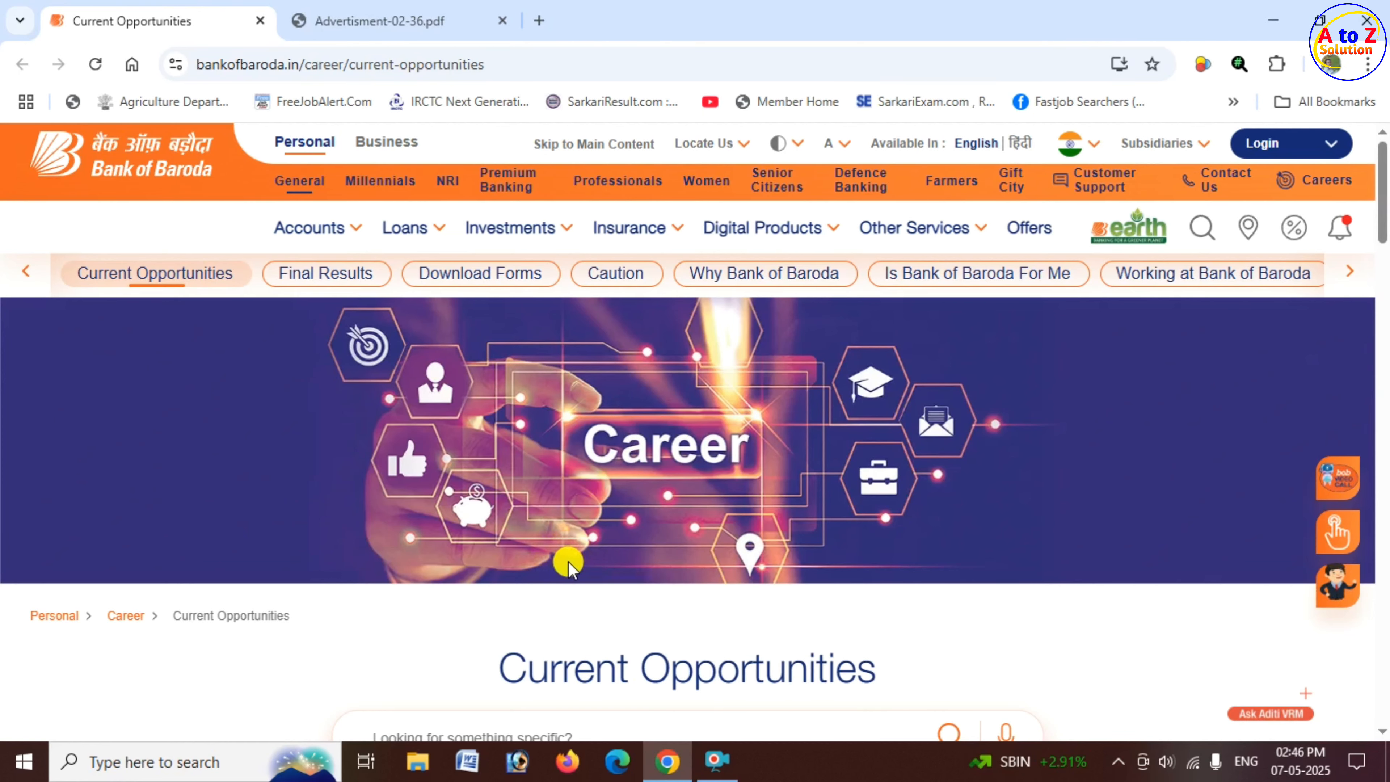
scroll(544, 567, "down", 6)
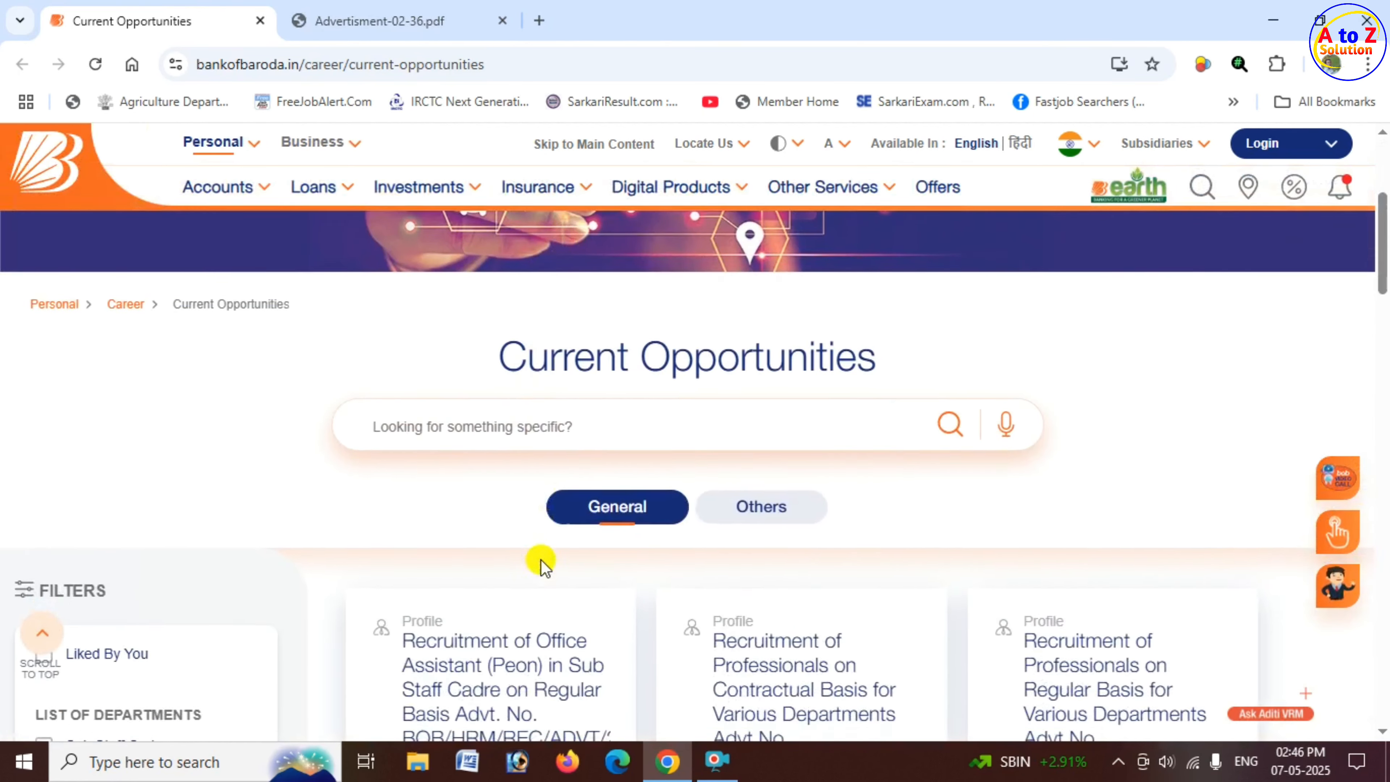
scroll(629, 521, "down", 3)
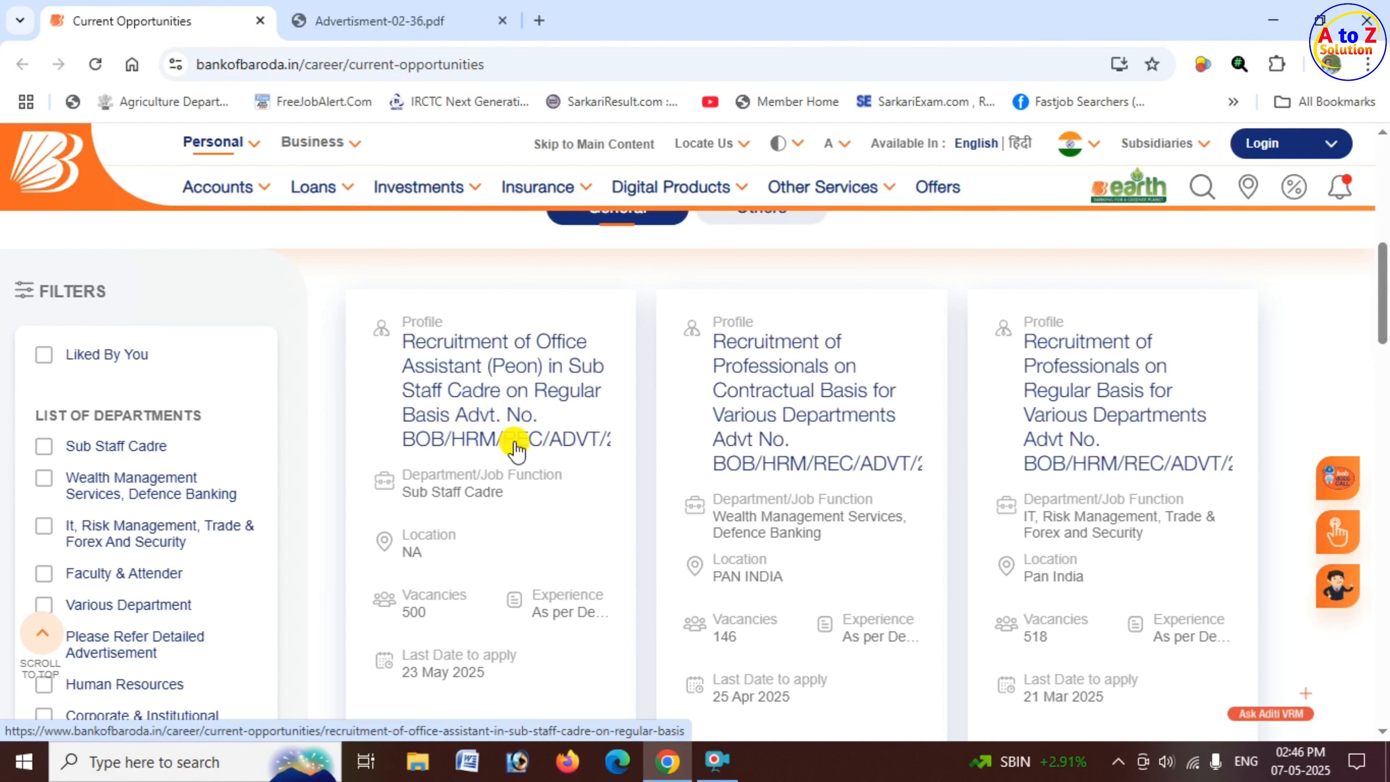
left_click(488, 395)
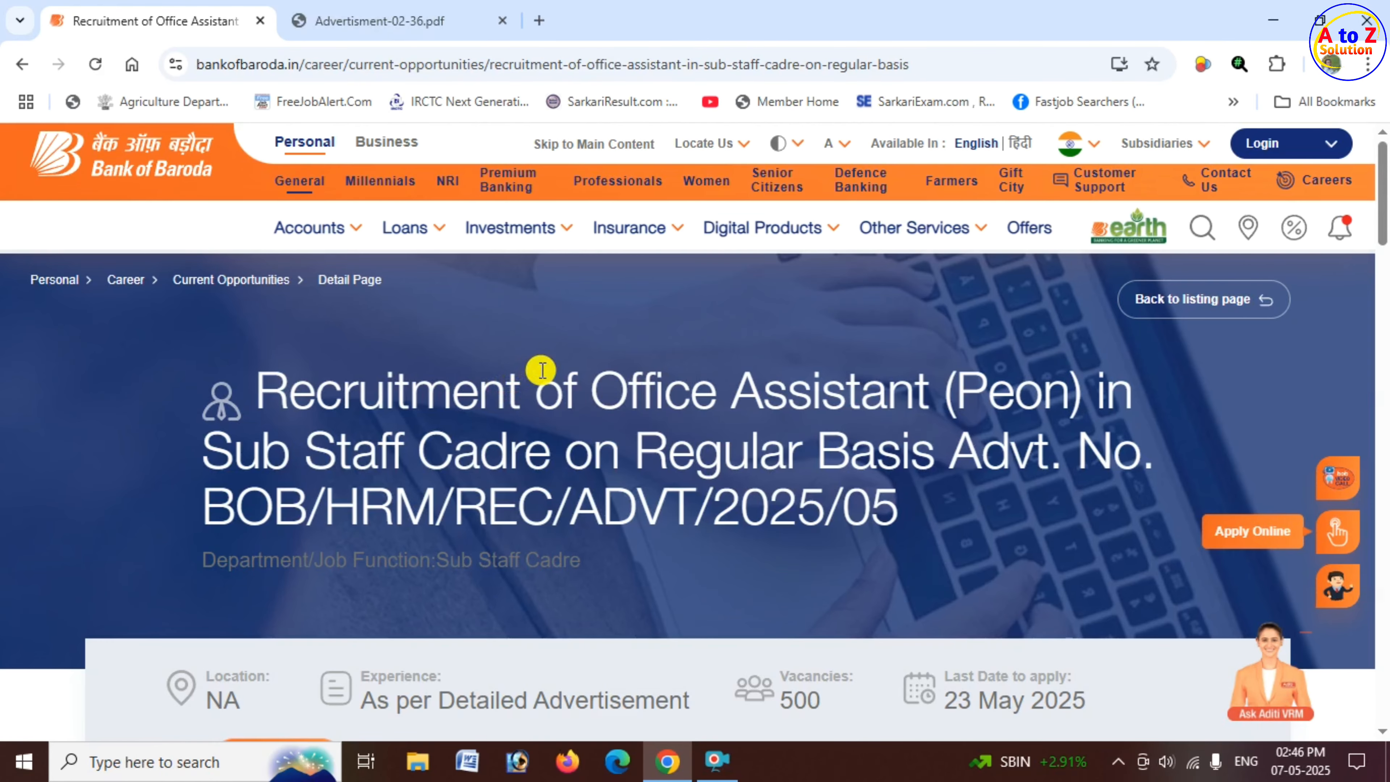
Step: Open the recruitment's Advertisment.pdf document and enlarge it to 125%
scroll(621, 364, "down", 4)
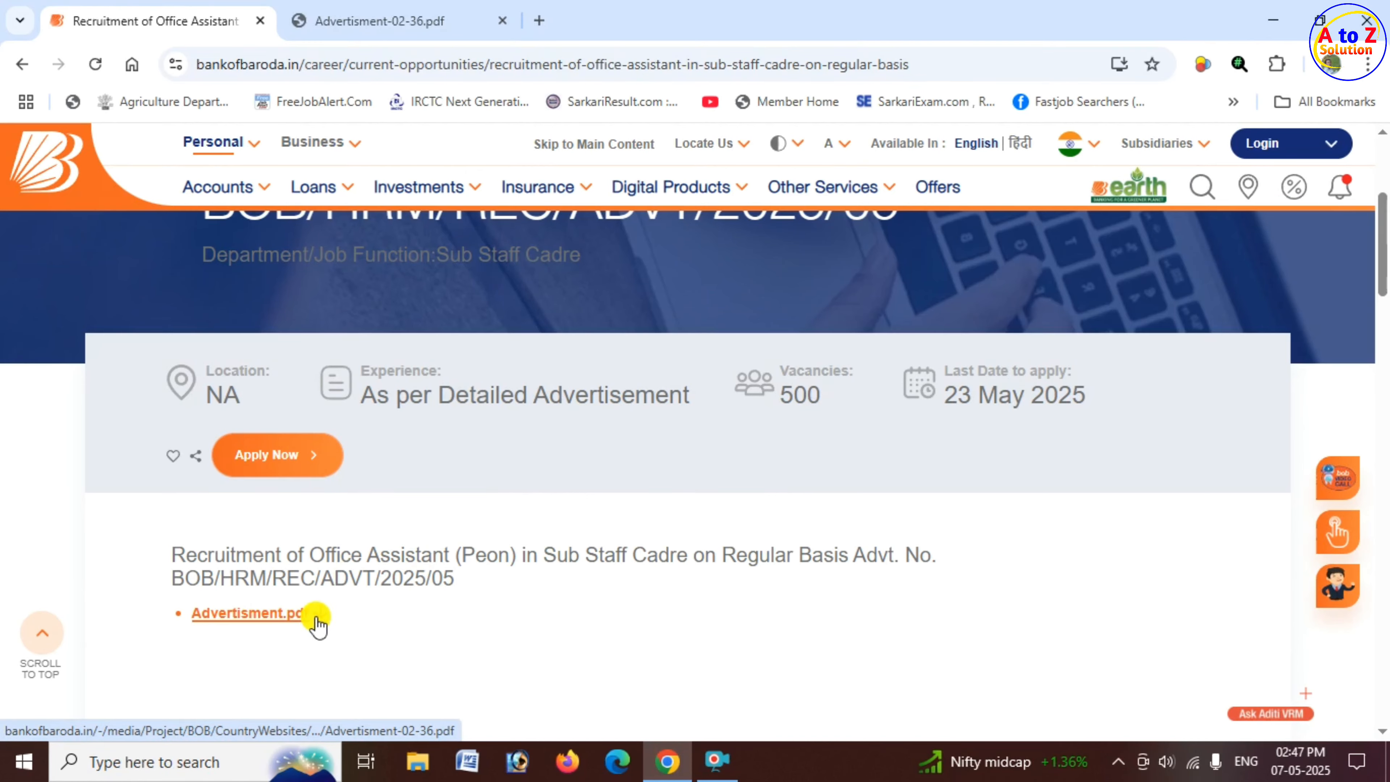
left_click(277, 613)
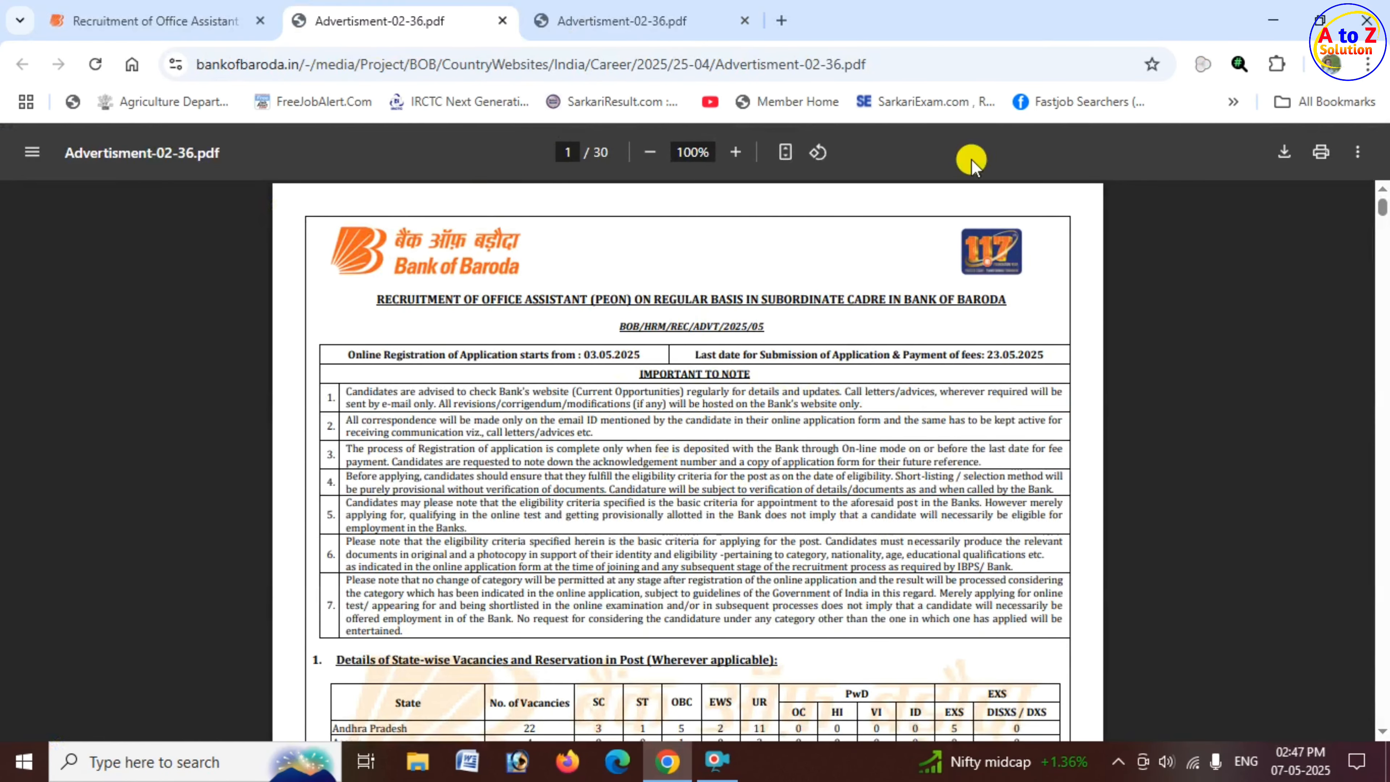
left_click(735, 152)
left_click(735, 151)
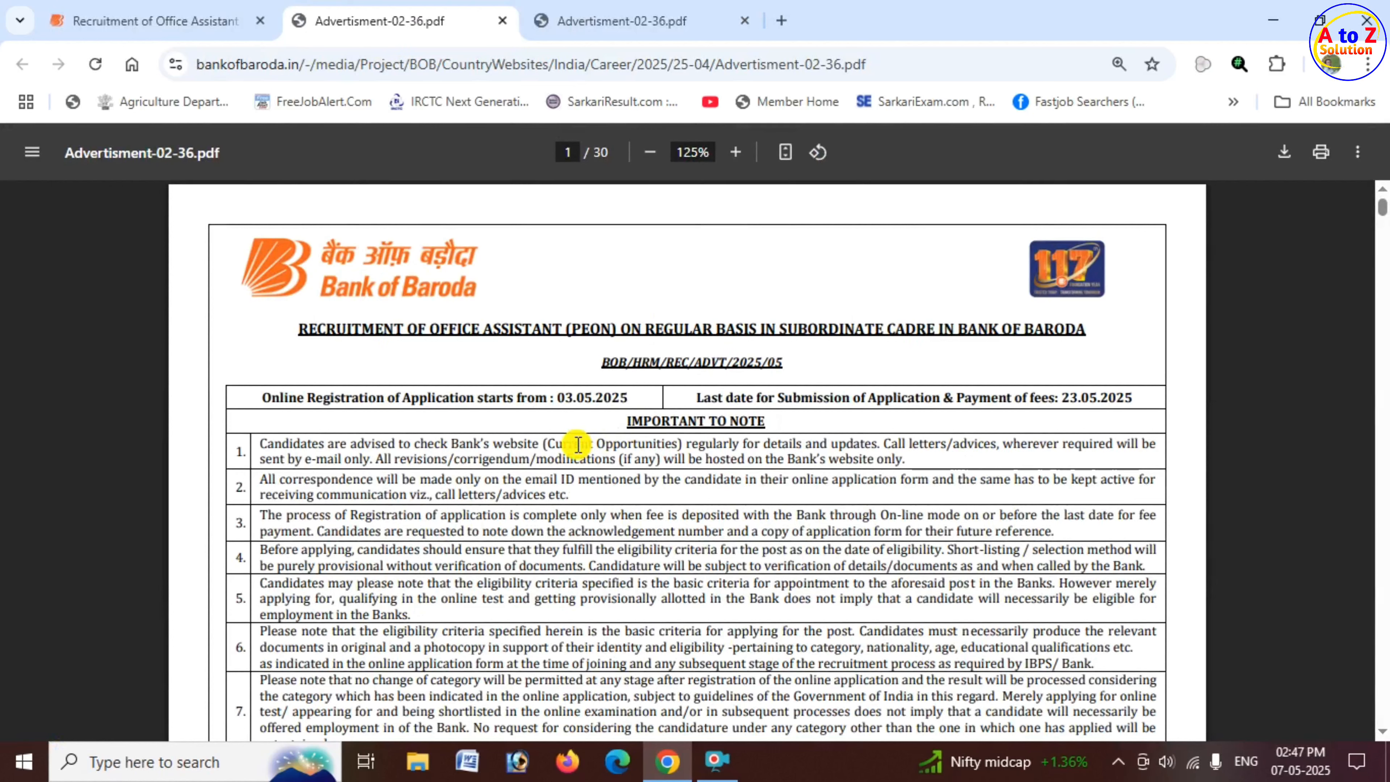
Step: Review the application deadline and the state-wise vacancies and reservation table, including its total row, in the advertisement
left_click_drag(562, 401, 1138, 391)
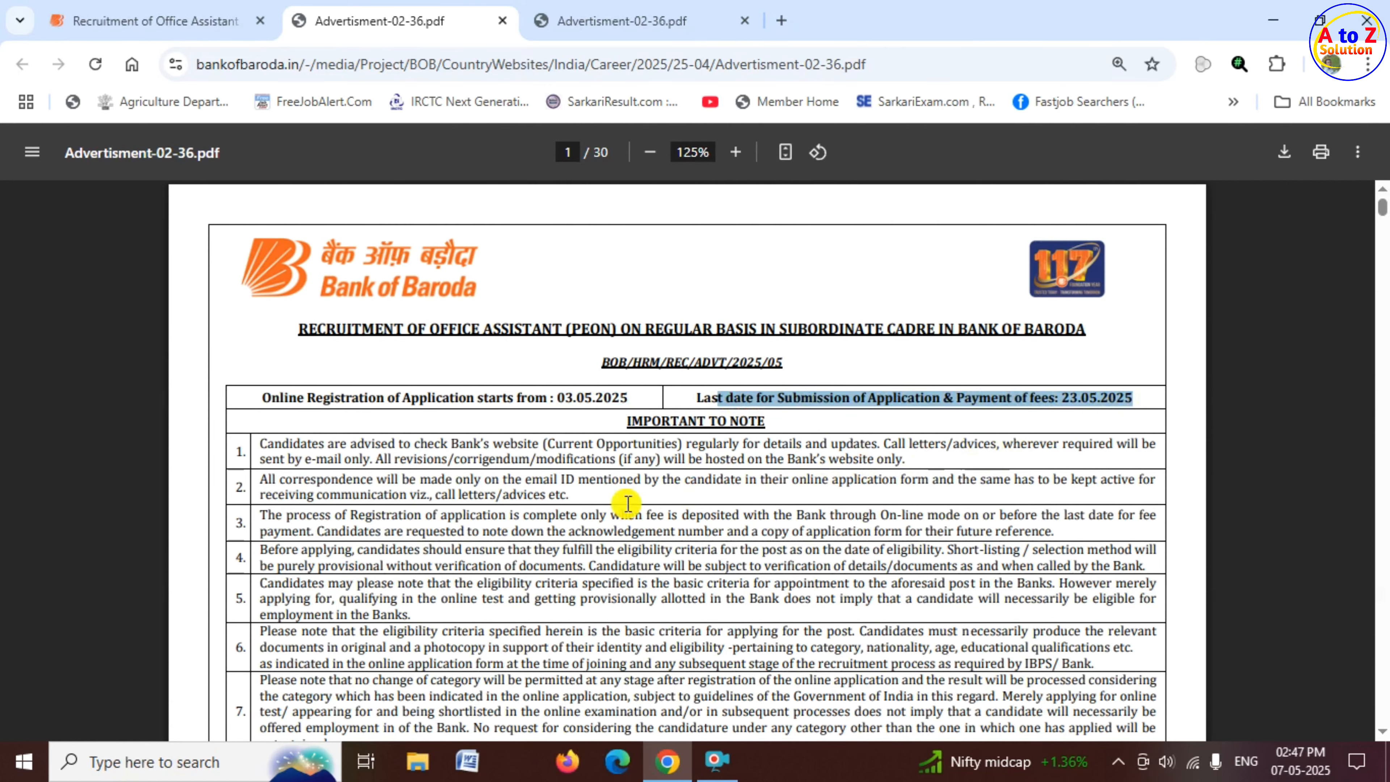
scroll(481, 525, "down", 7)
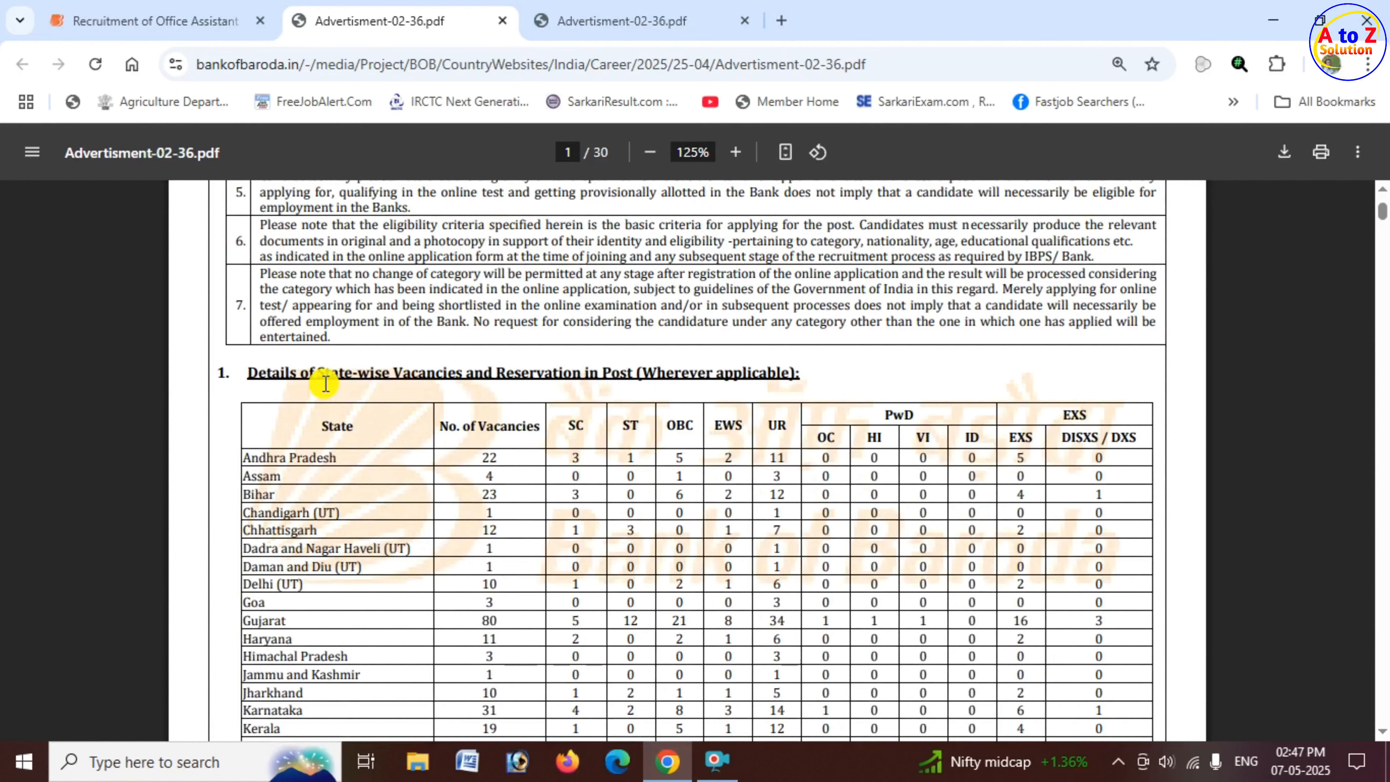
left_click_drag(325, 384, 798, 379)
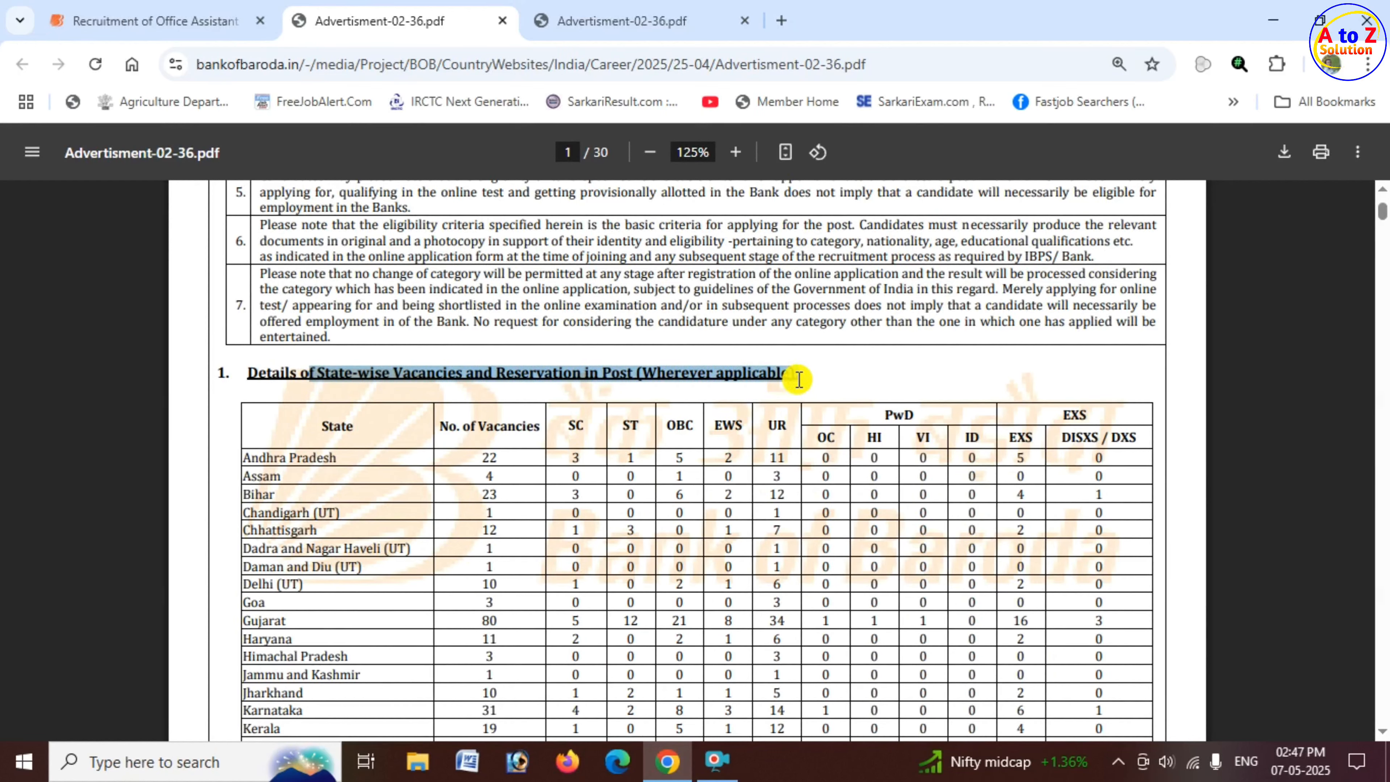
left_click_drag(443, 430, 546, 421)
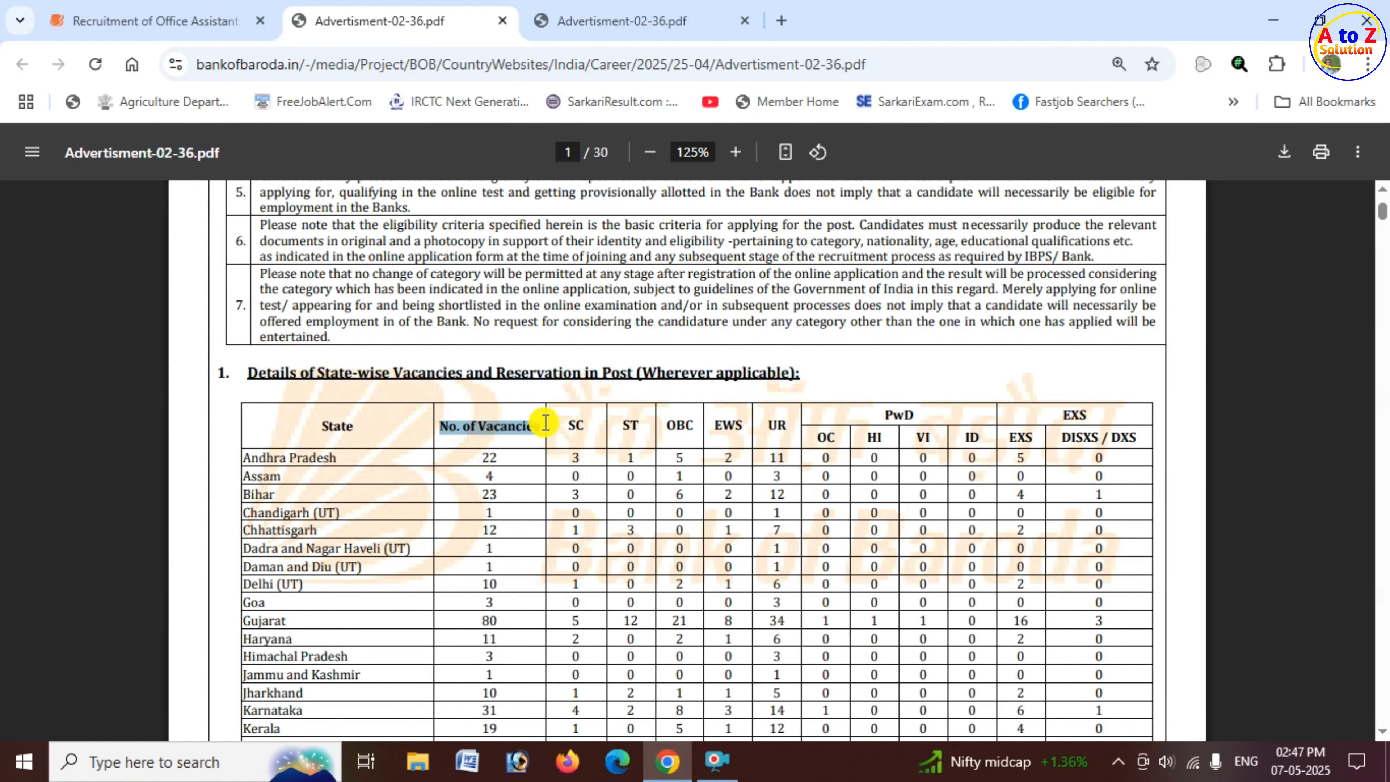
left_click_drag(244, 457, 342, 457)
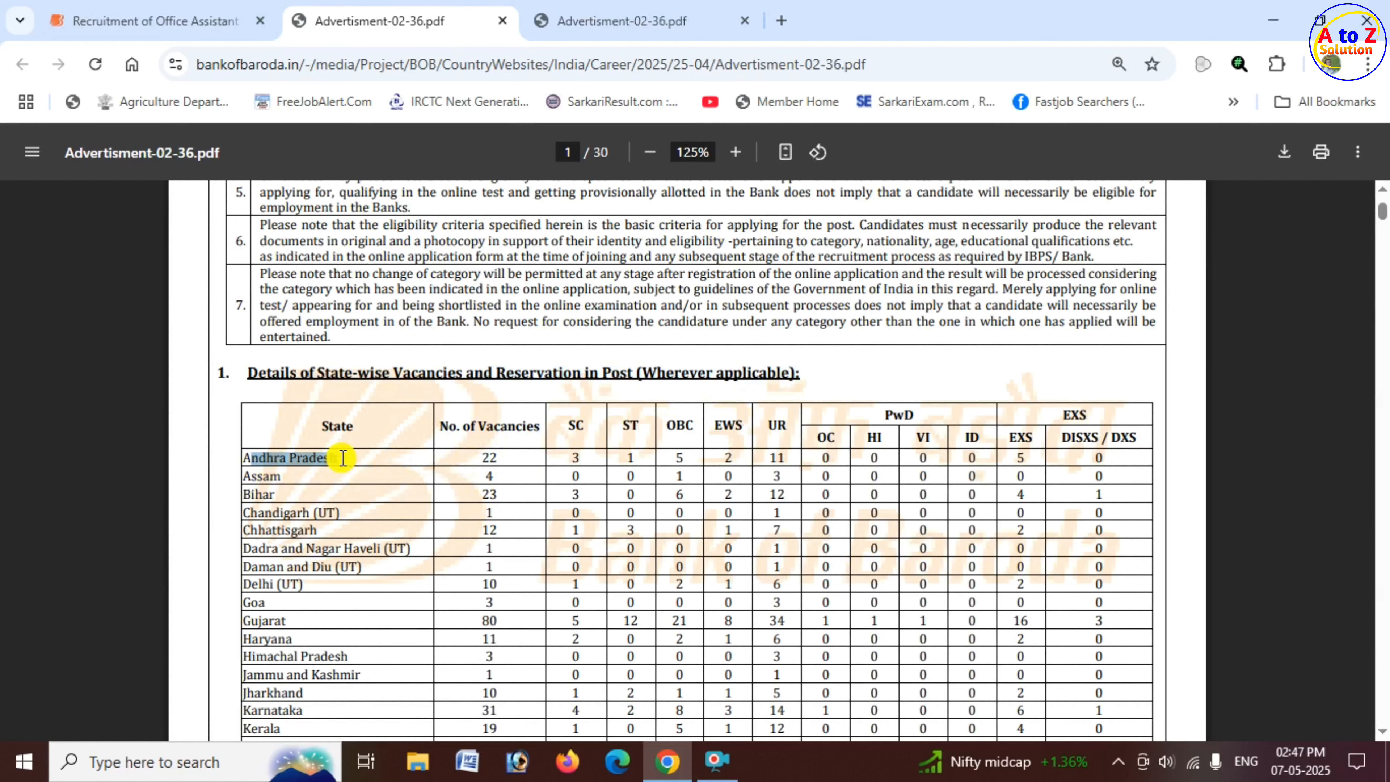
left_click_drag(484, 459, 502, 462)
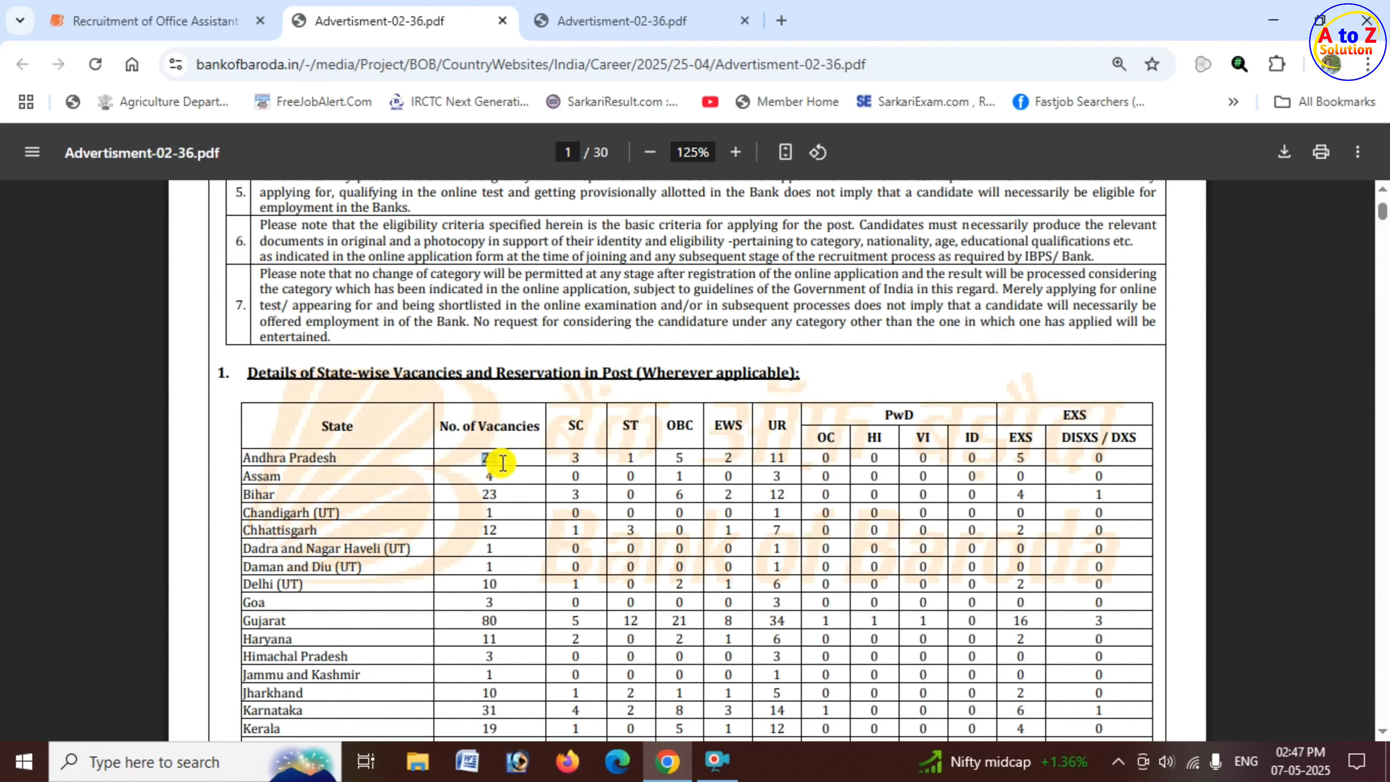
left_click(570, 459)
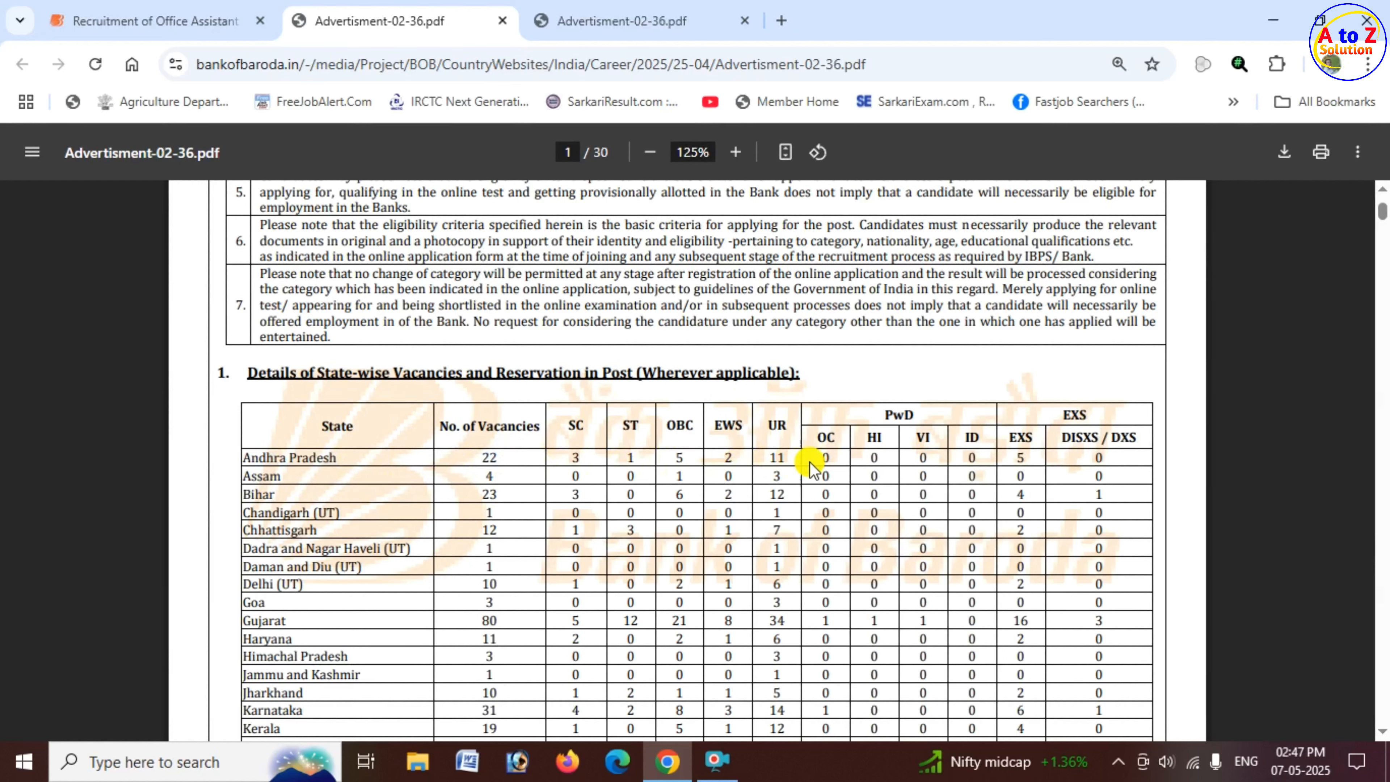
scroll(569, 493, "down", 7)
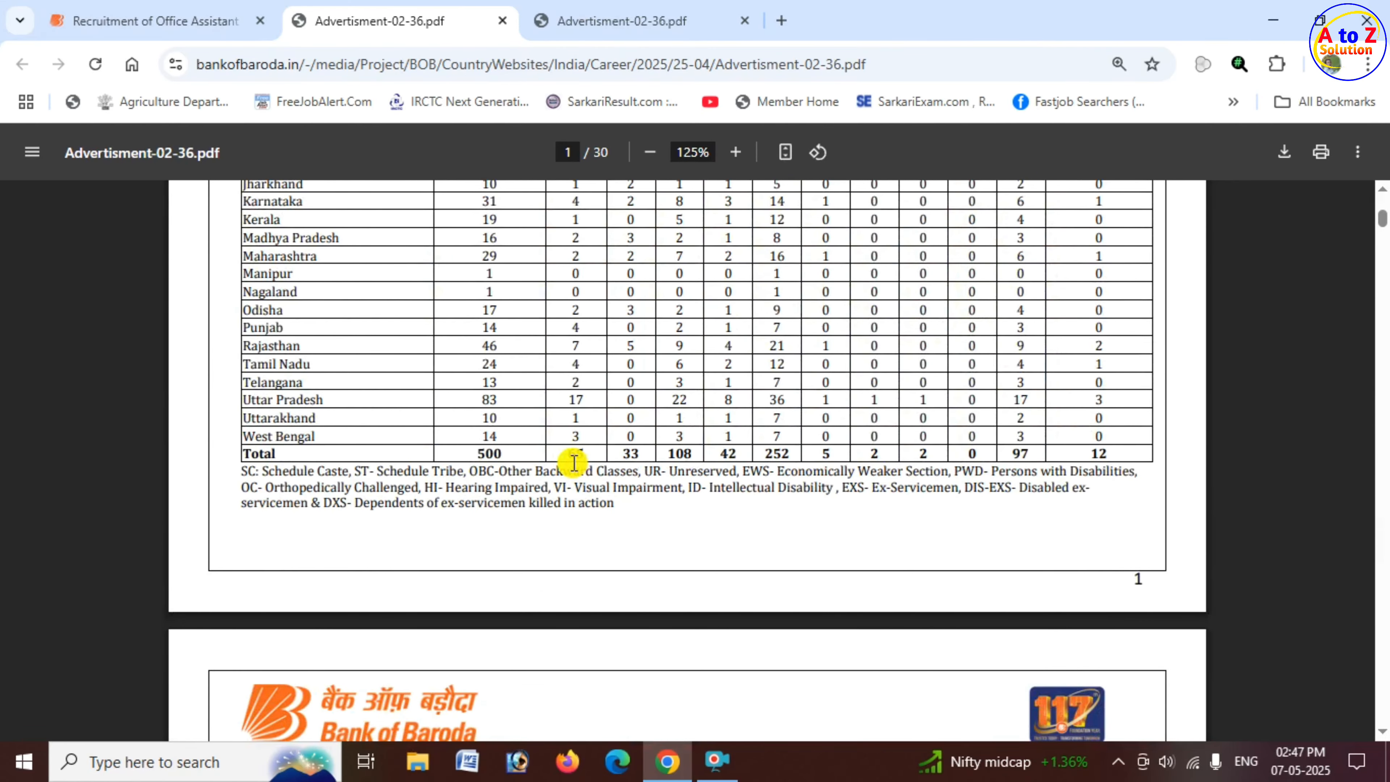
left_click_drag(517, 458, 469, 458)
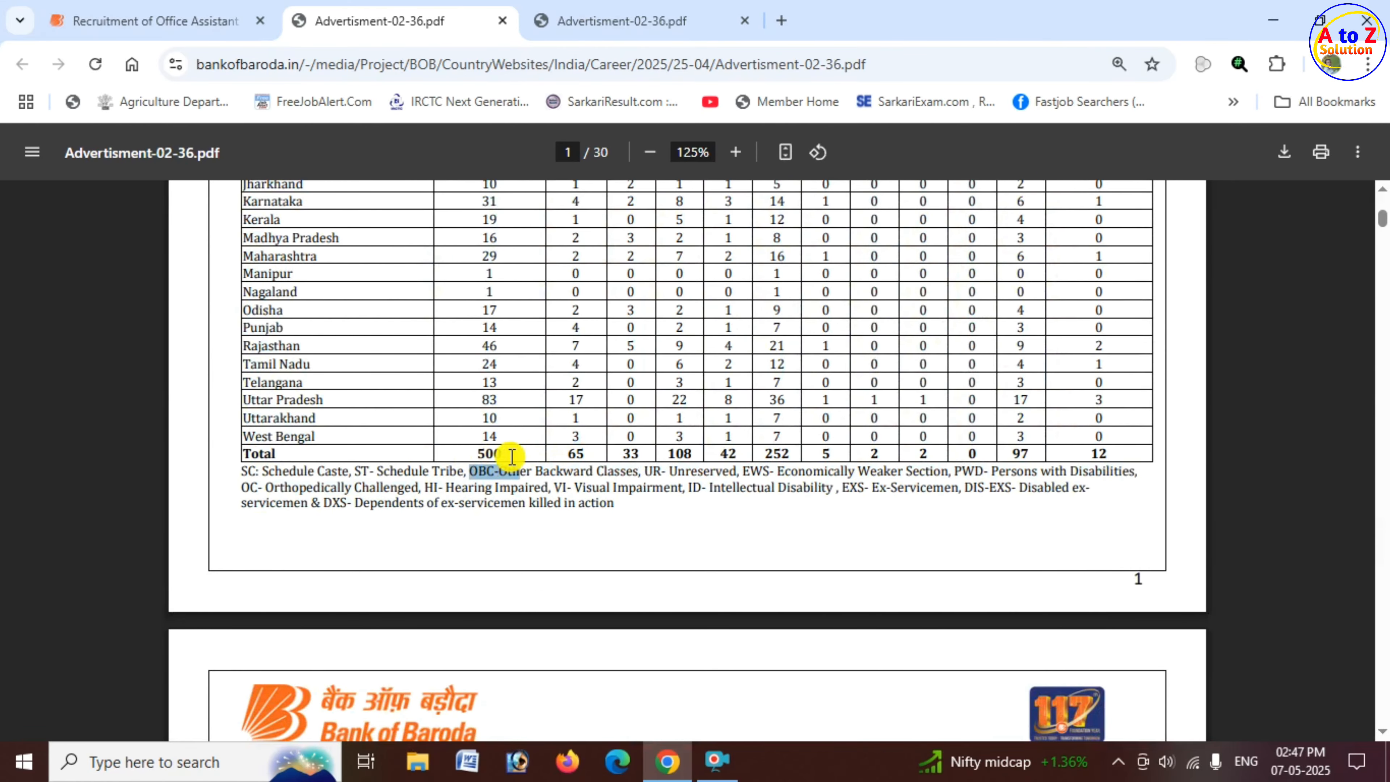
Step: Review the eligibility date, minimum education qualification and upper age limit relaxation by category on page 2 of the advertisement
scroll(511, 456, "down", 8)
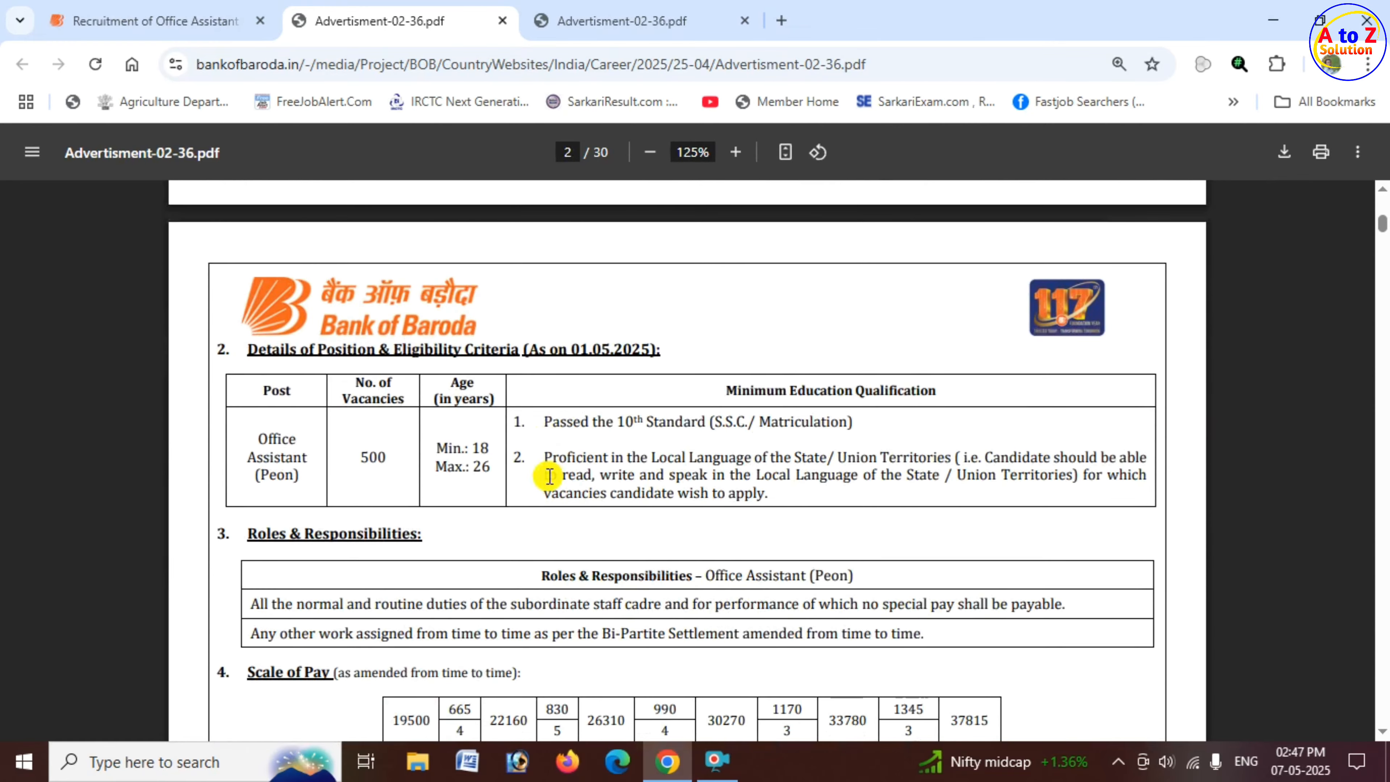
scroll(404, 362, "up", 2)
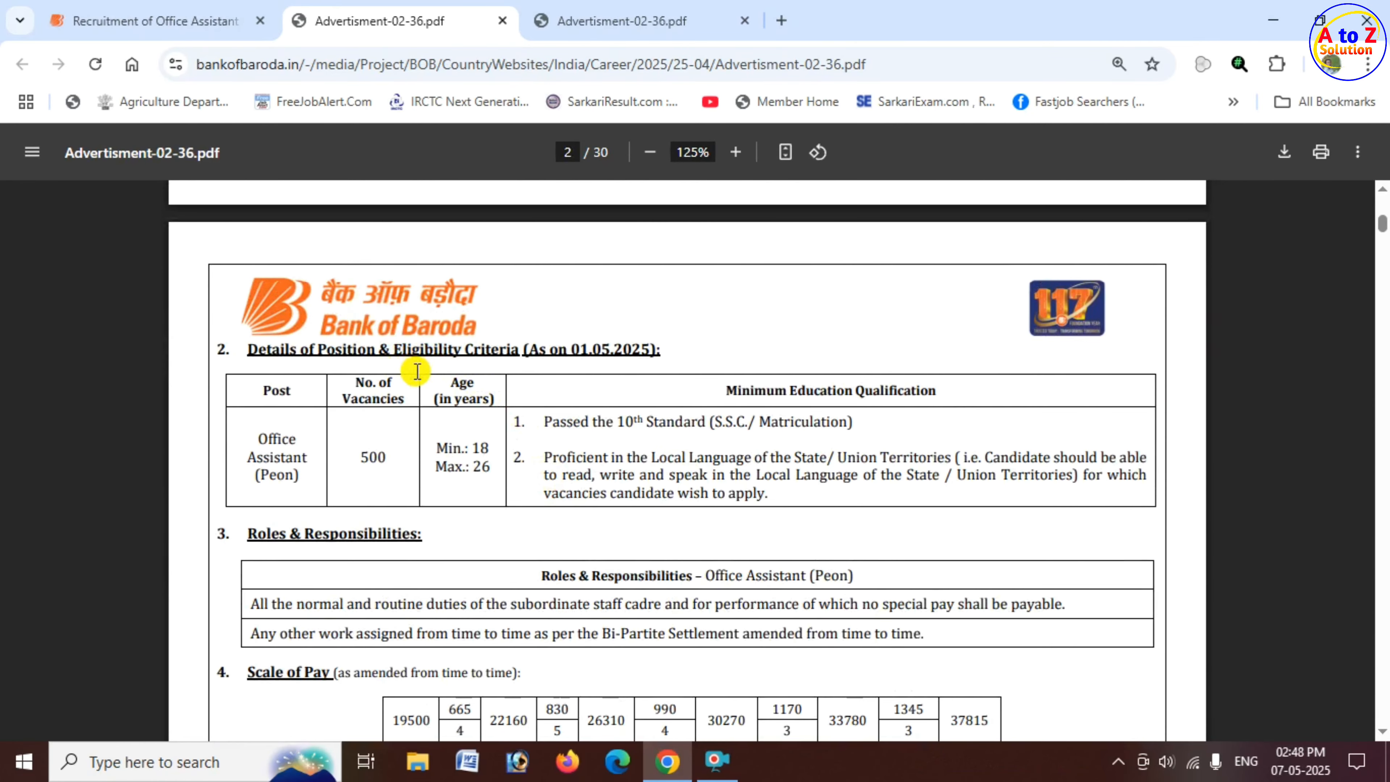
left_click_drag(525, 351, 662, 353)
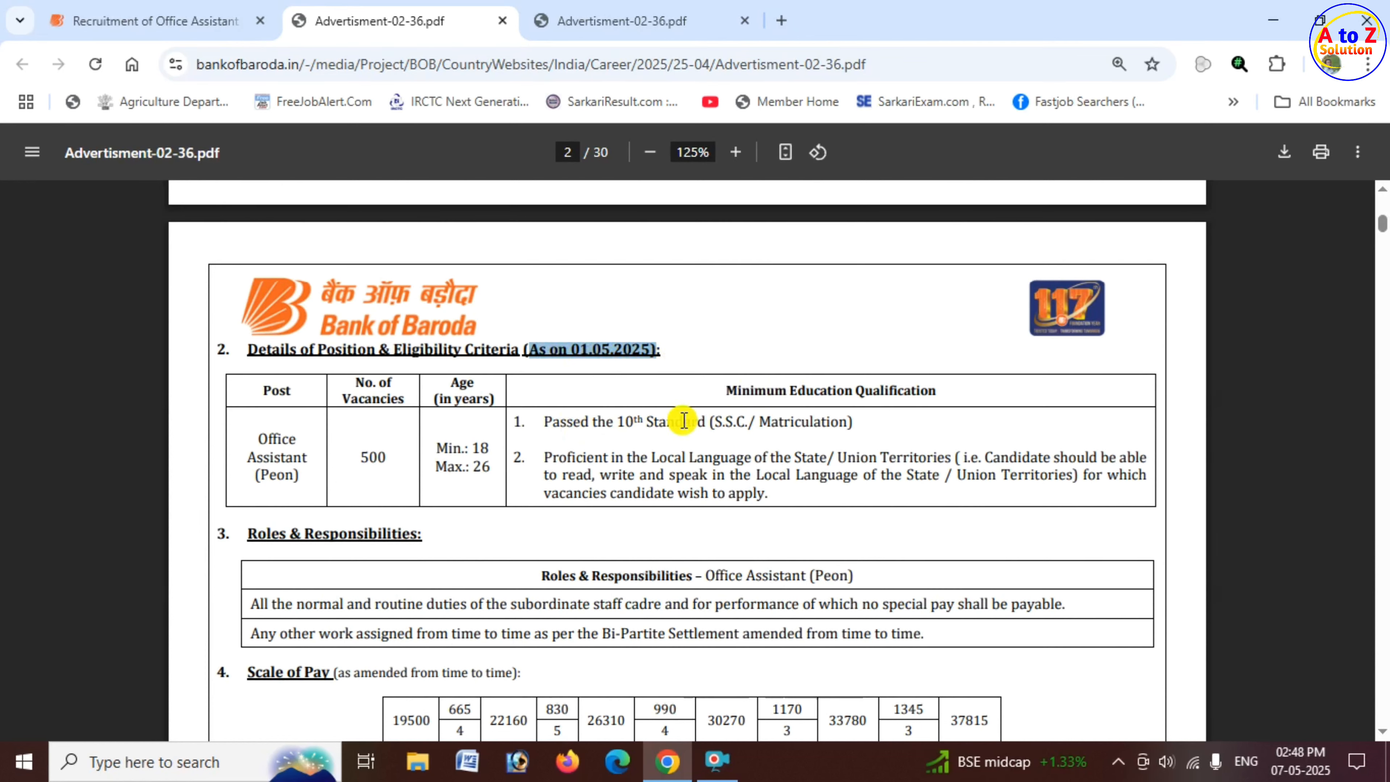
left_click_drag(726, 390, 940, 389)
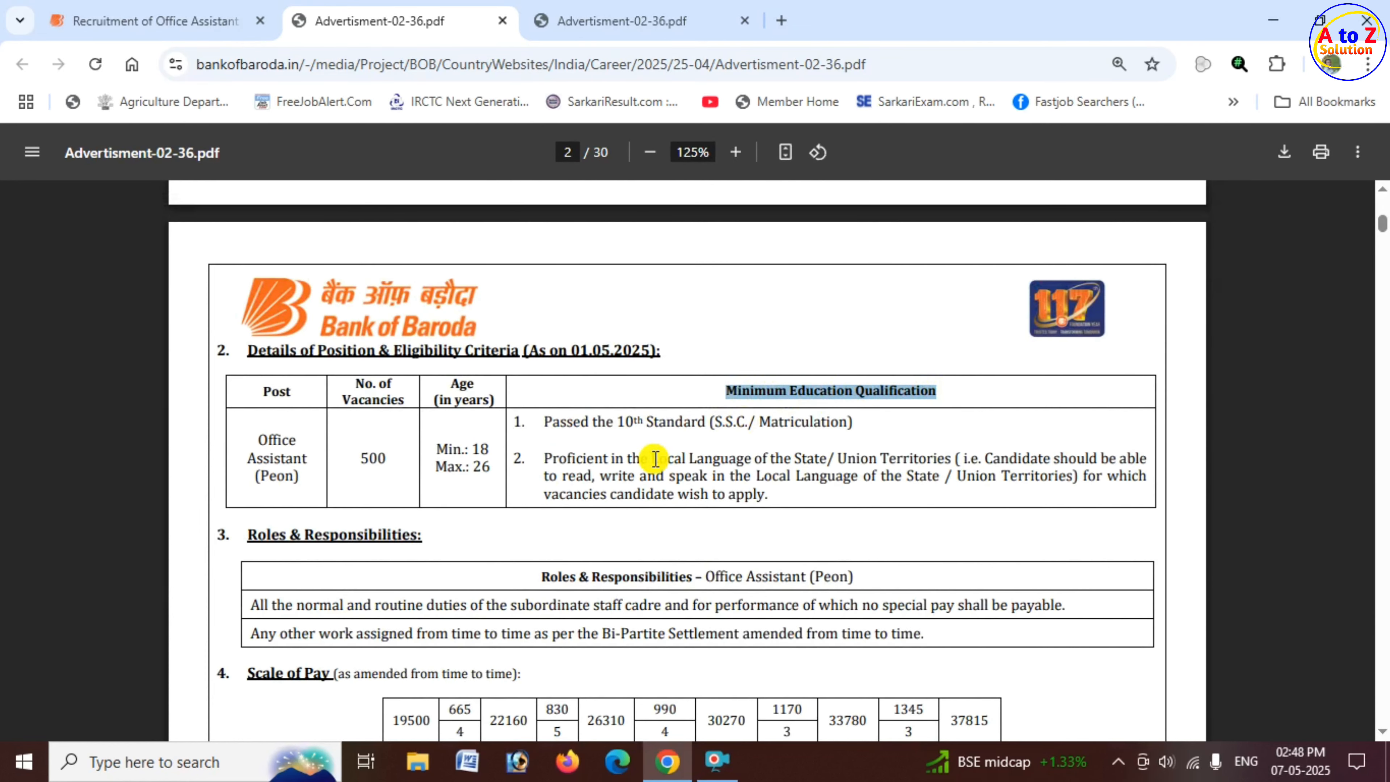
left_click_drag(544, 422, 827, 424)
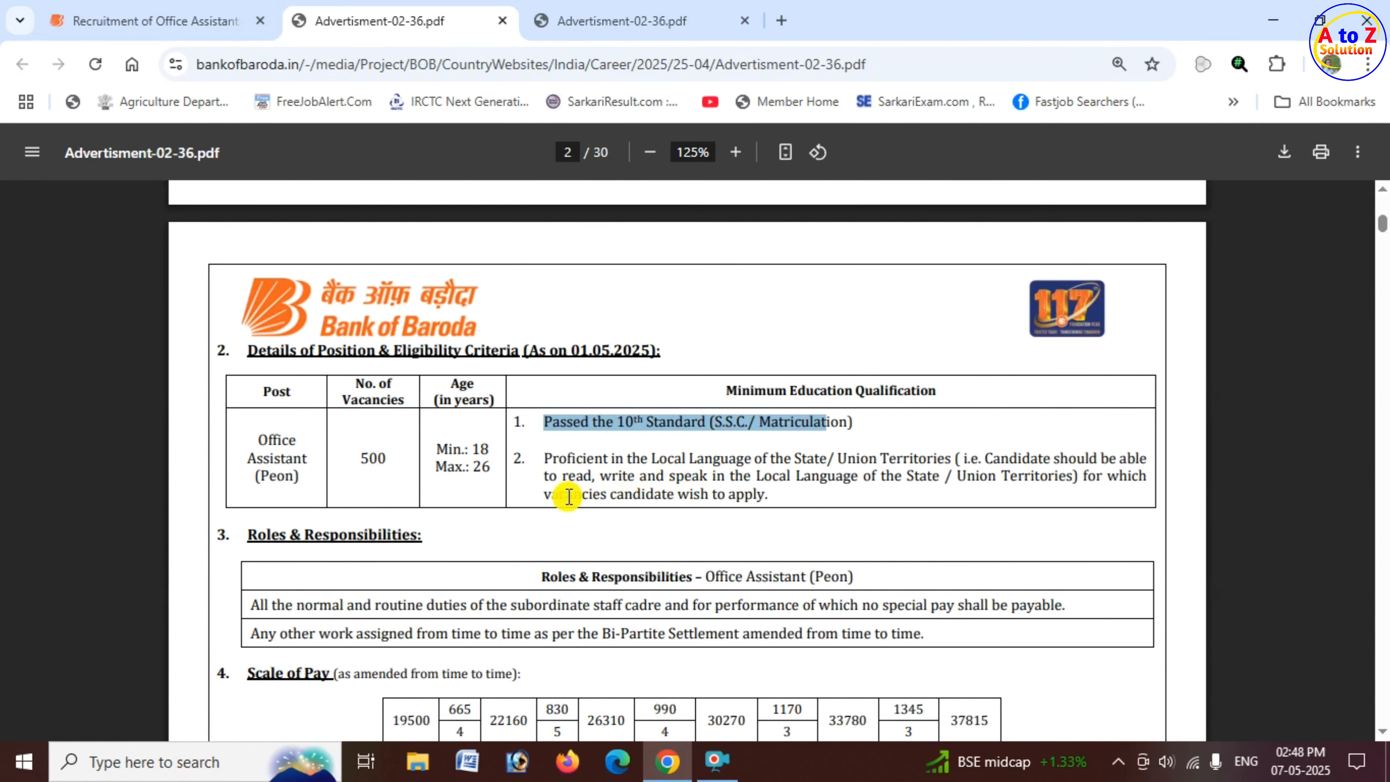
scroll(569, 495, "down", 15)
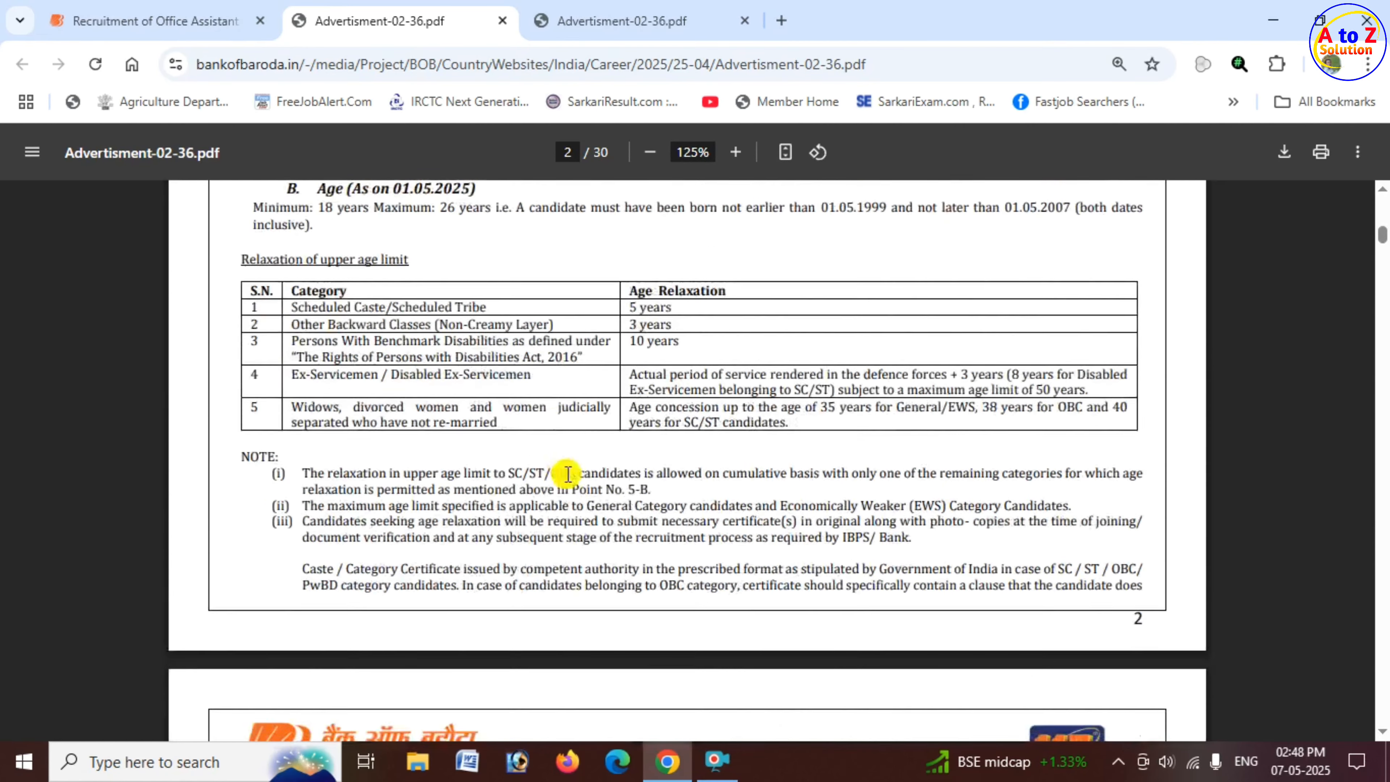
scroll(612, 417, "up", 2)
left_click_drag(327, 361, 512, 363)
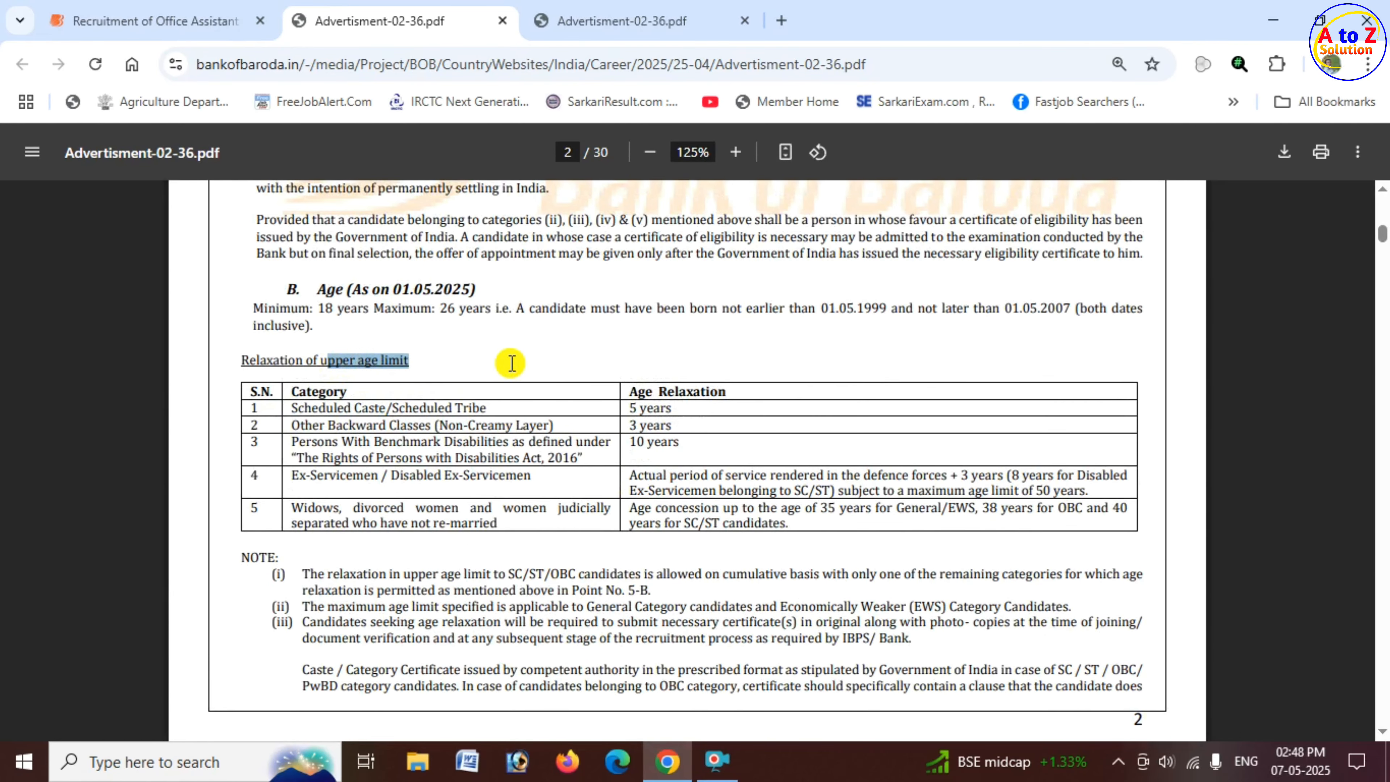
left_click_drag(385, 408, 697, 444)
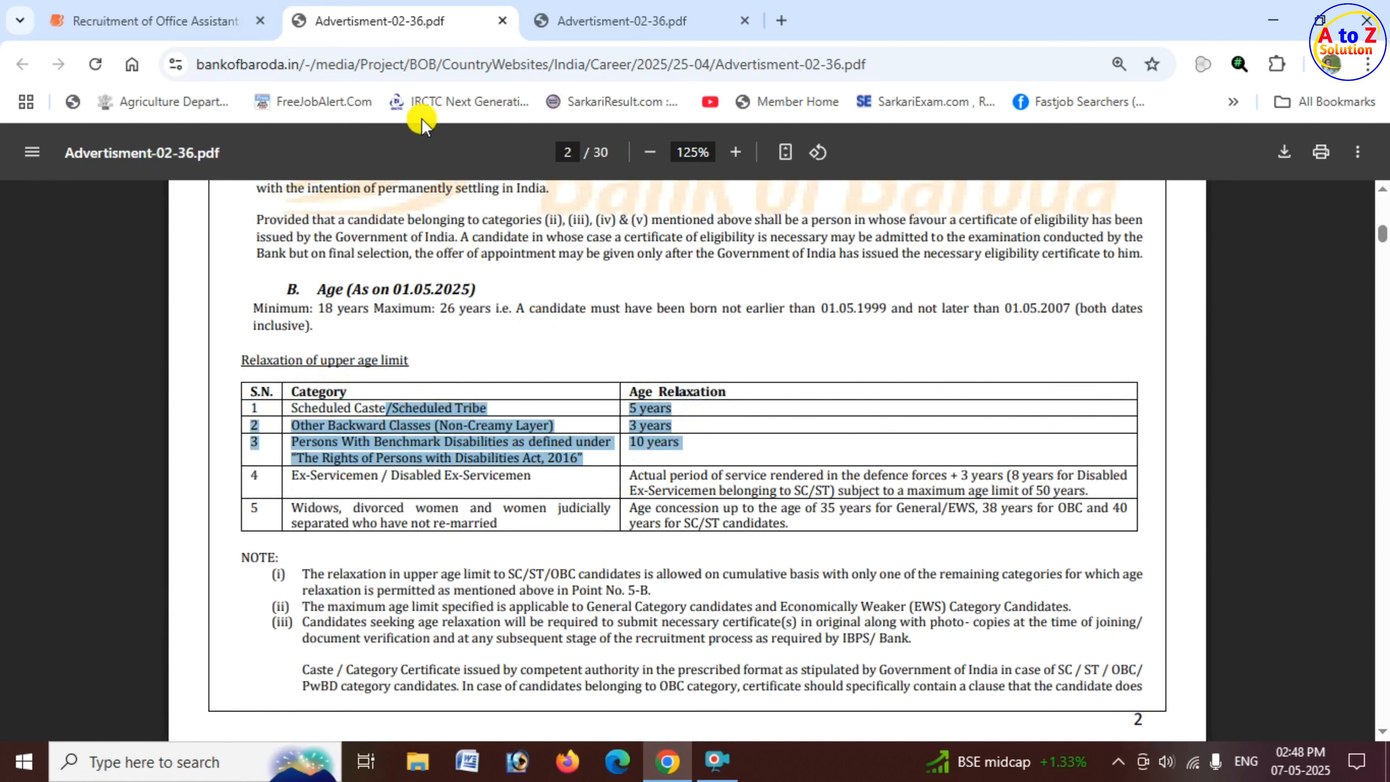
Step: Return to the Office Assistant recruitment page, open its online application portal and start a new registration
left_click(158, 21)
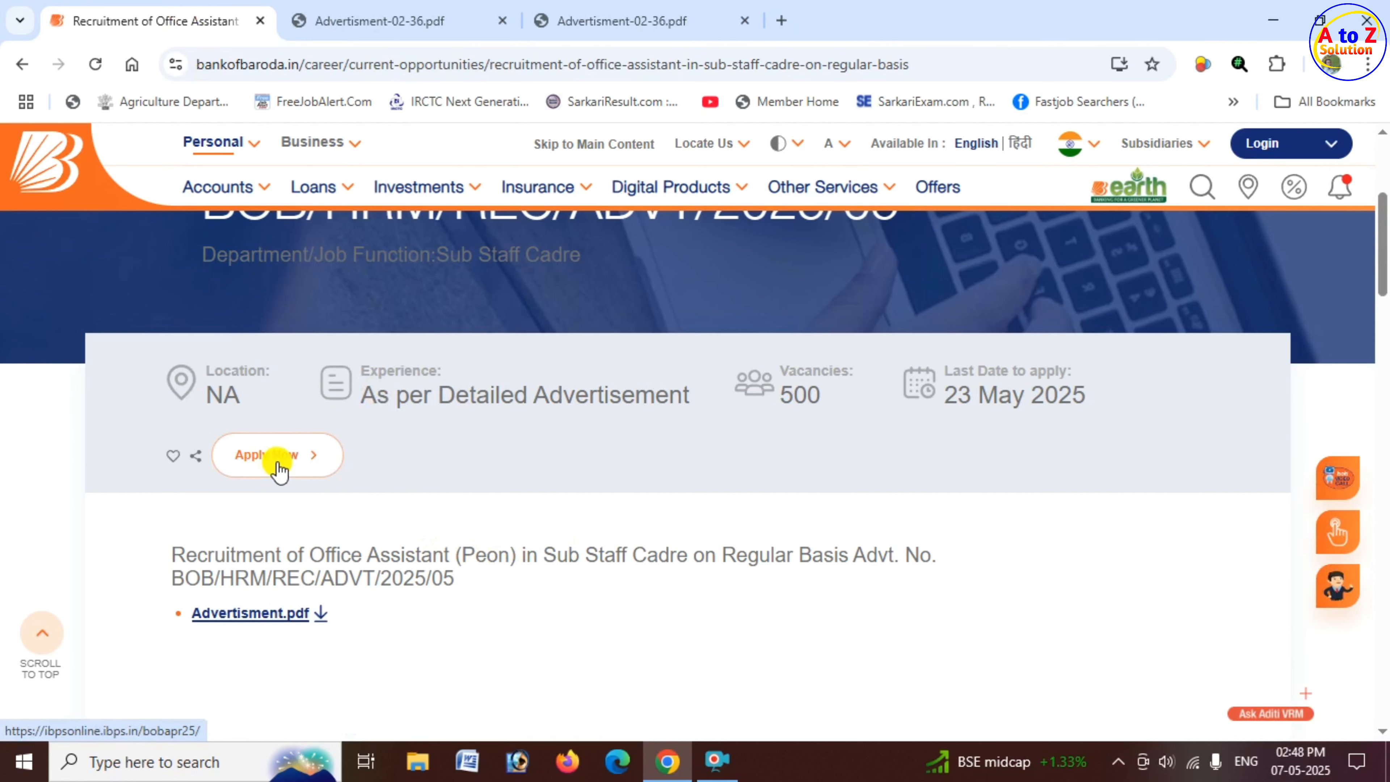
left_click(298, 466)
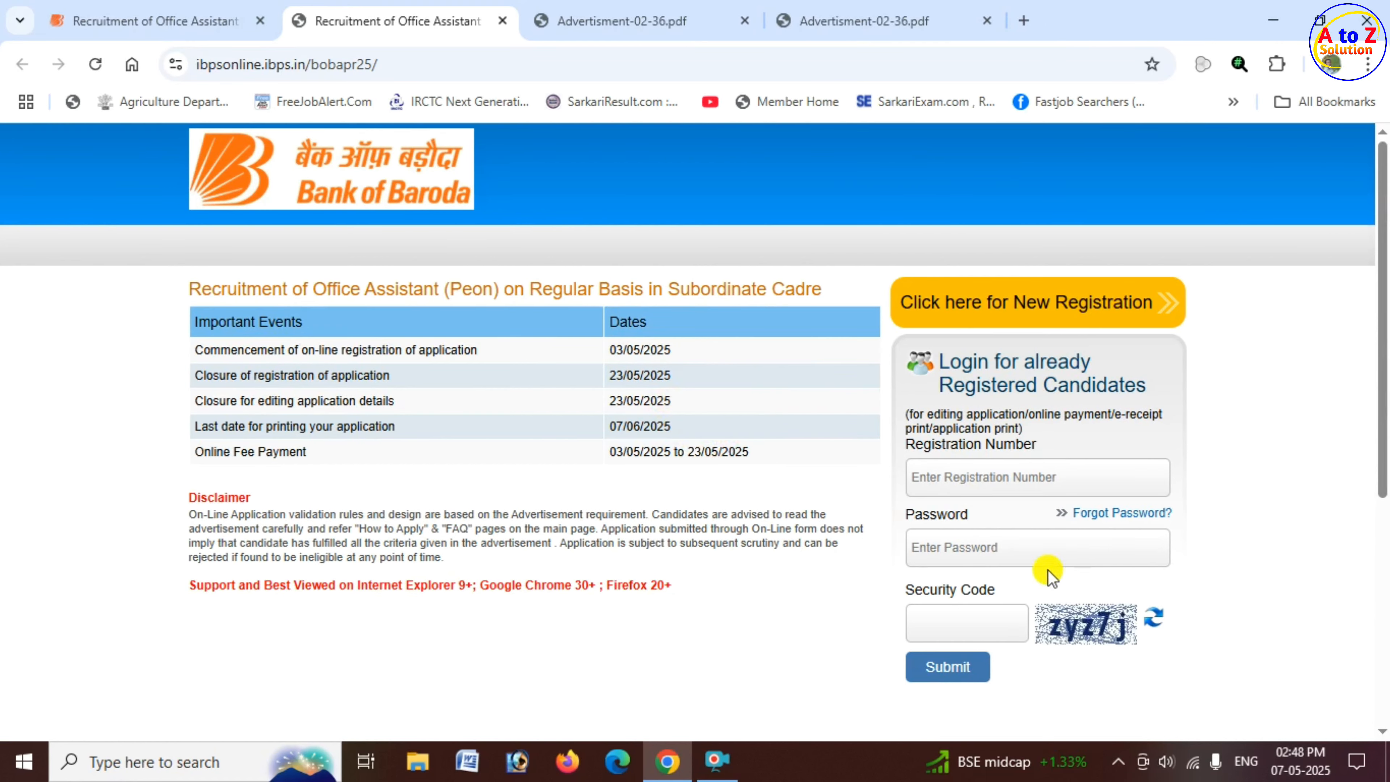
left_click(991, 476)
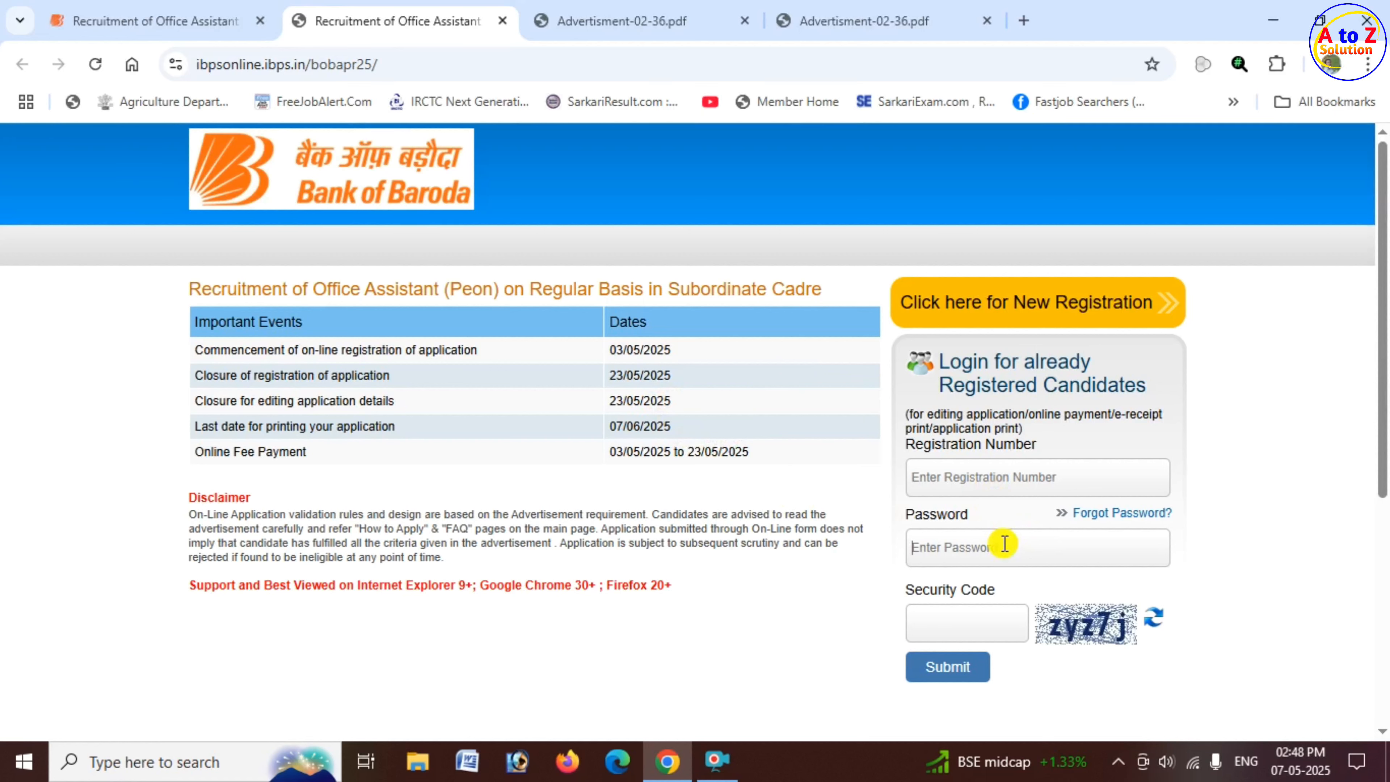
left_click(973, 610)
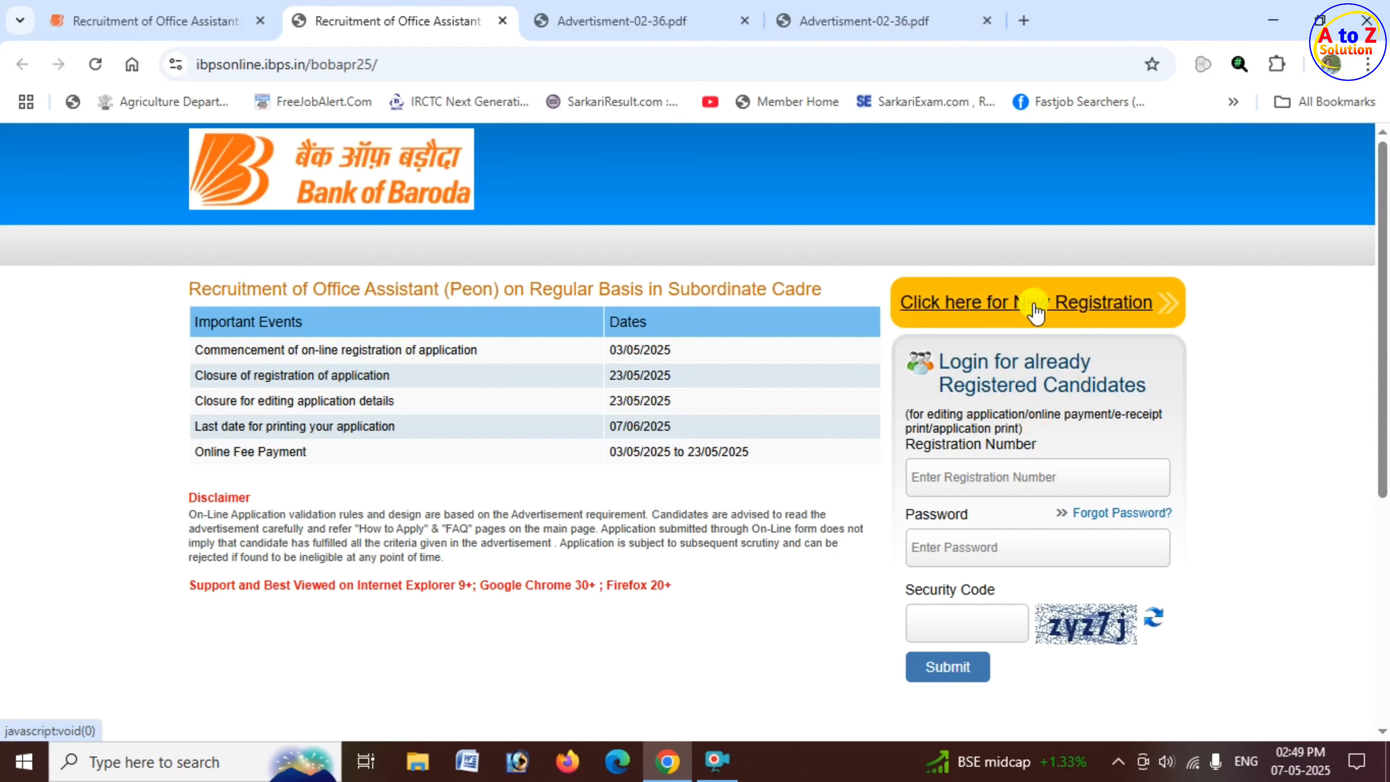
left_click(1058, 308)
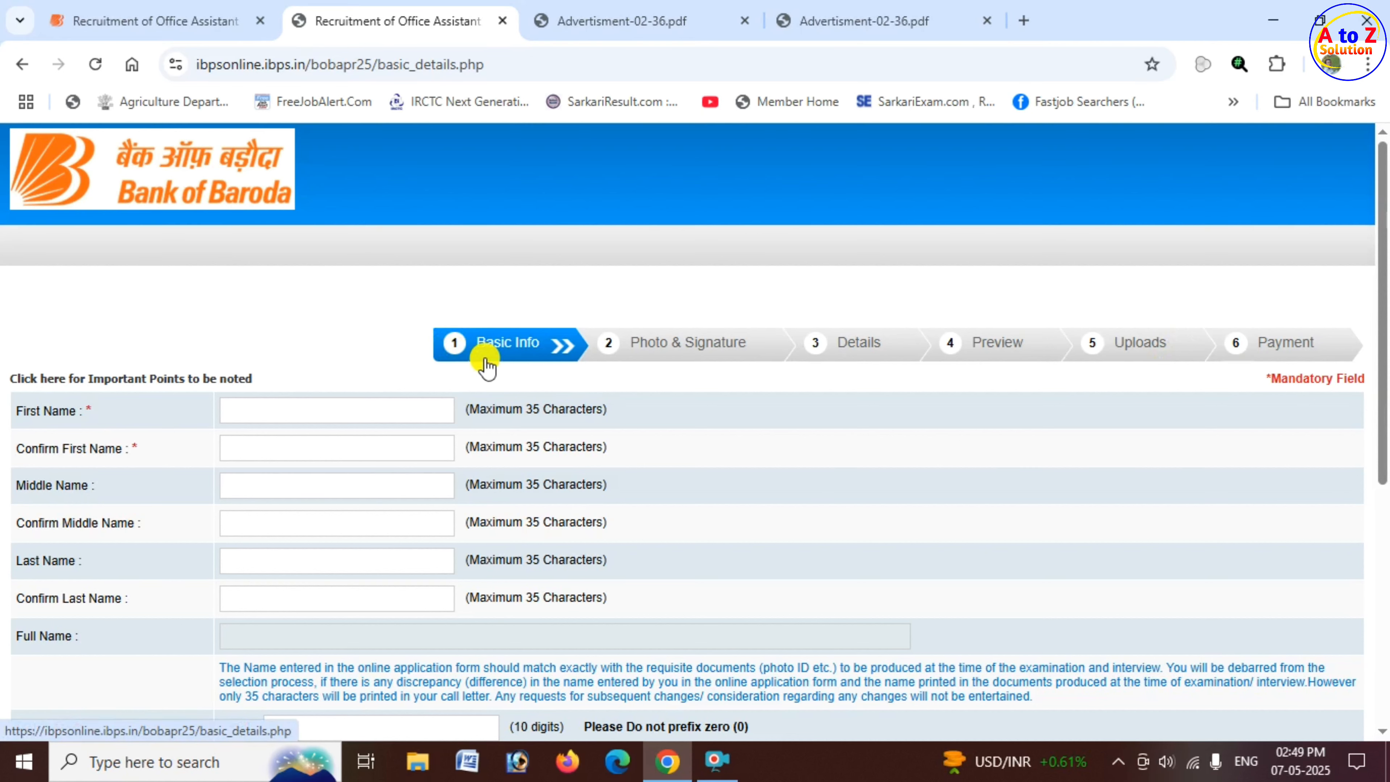
Step: Review the first, middle and last name fields and the mobile number fields of the Basic Info registration form
scroll(291, 378, "down", 2)
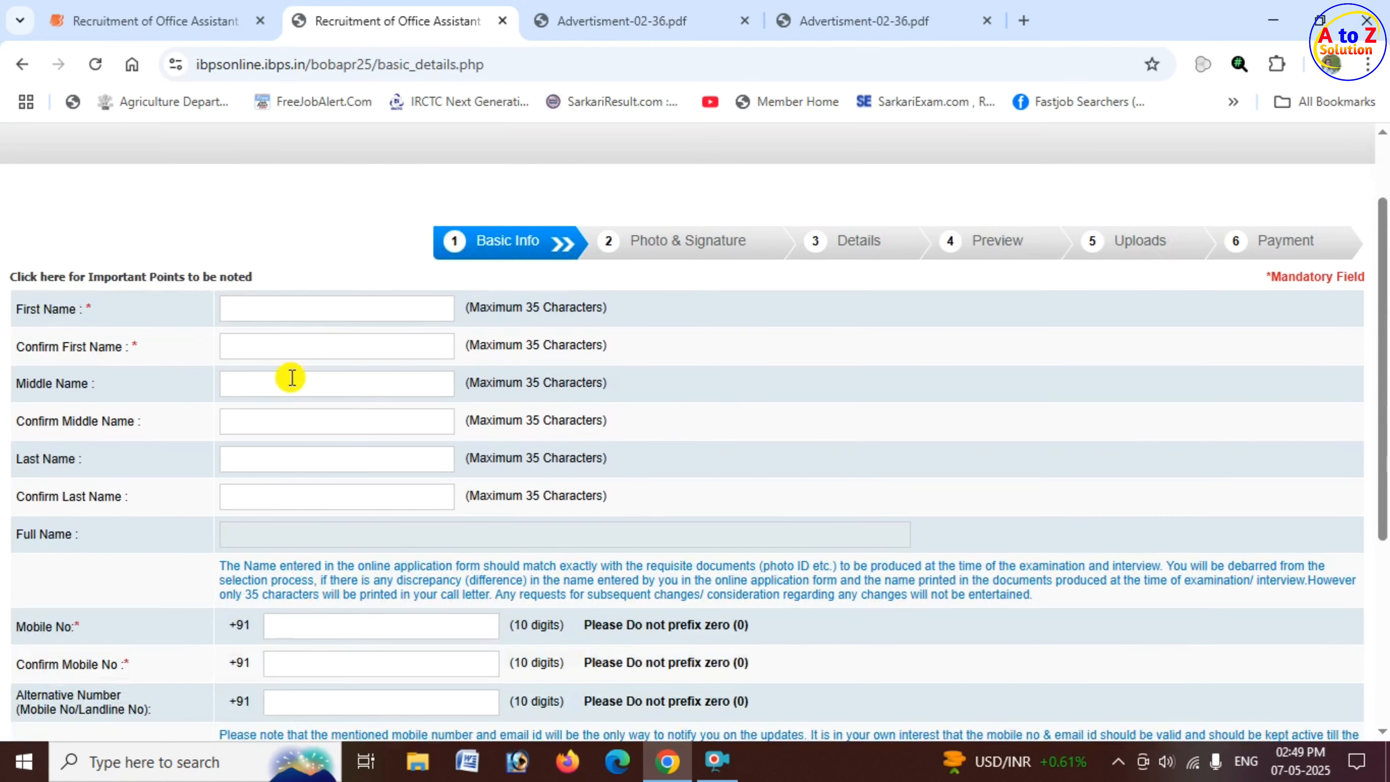
left_click(261, 310)
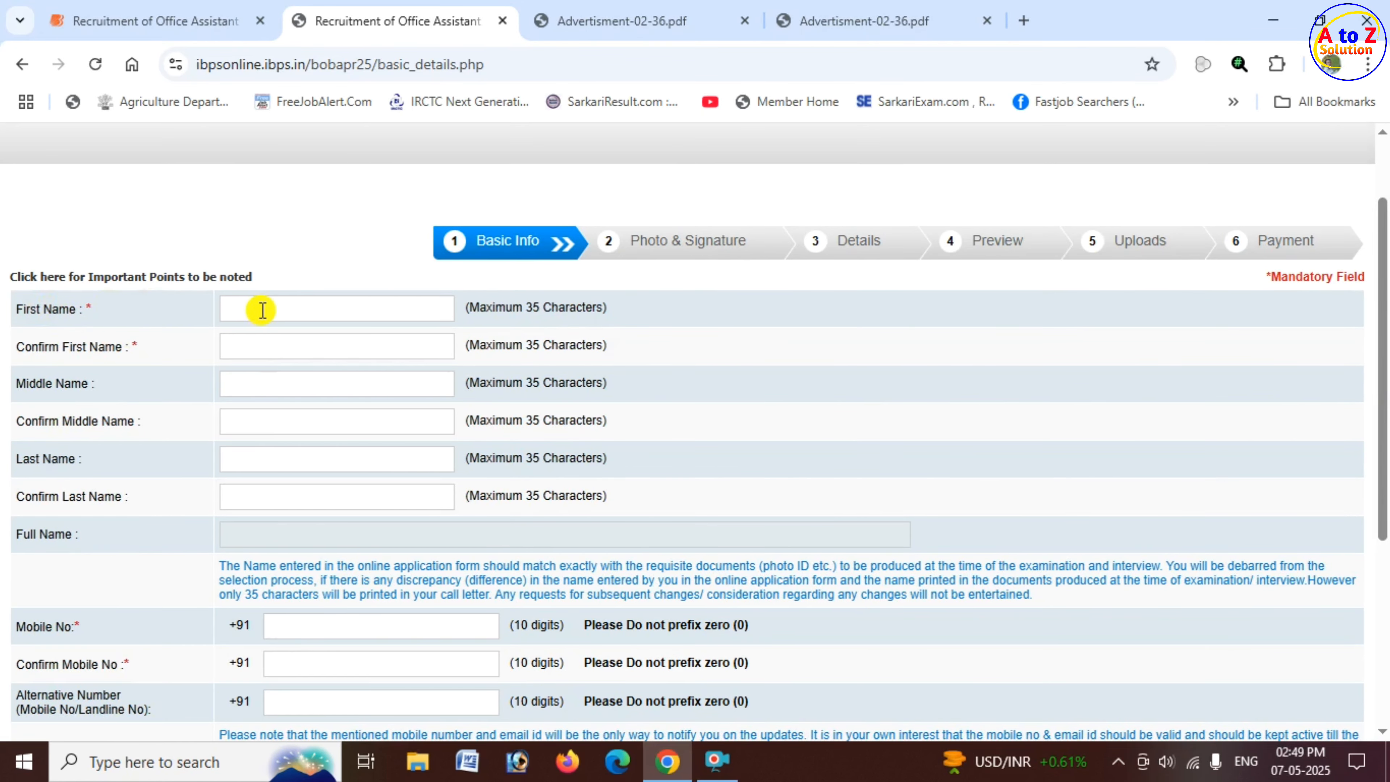
left_click(241, 348)
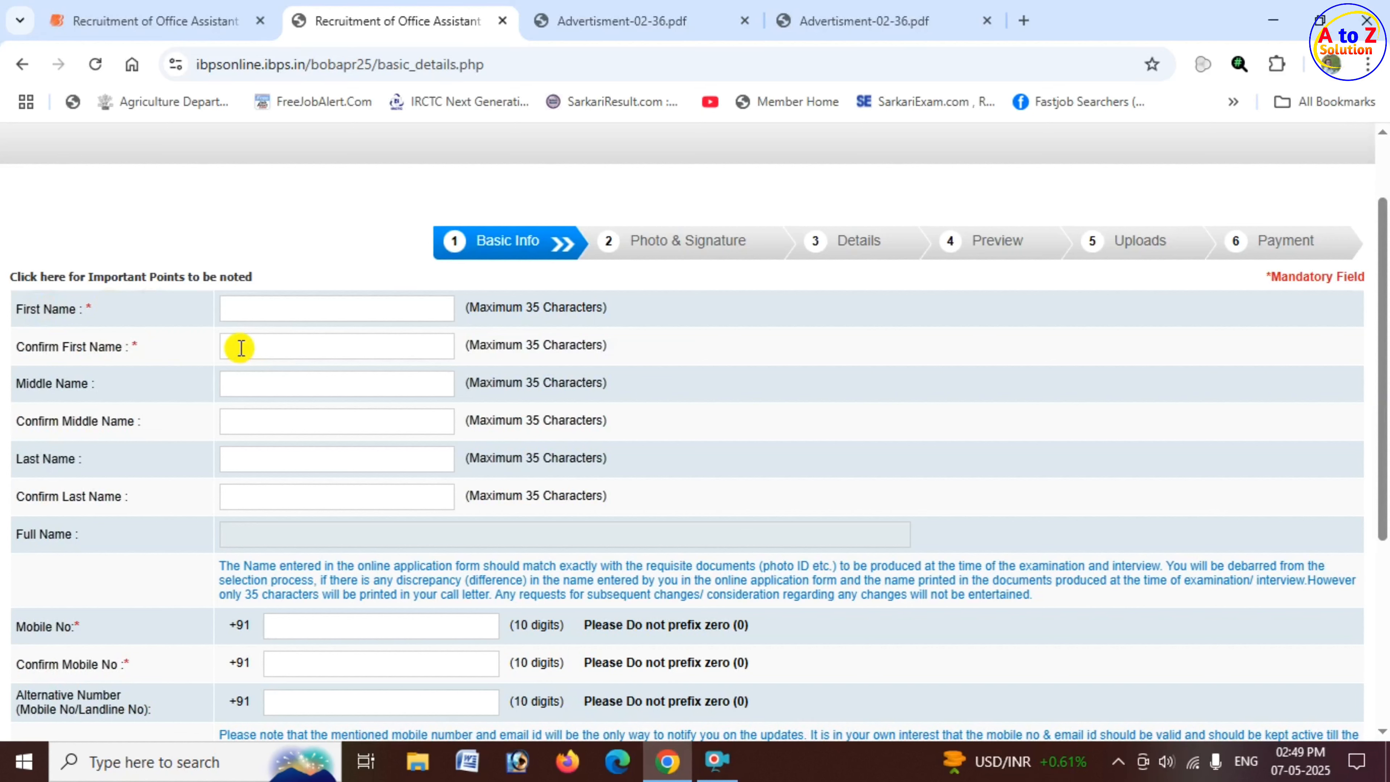
left_click(276, 384)
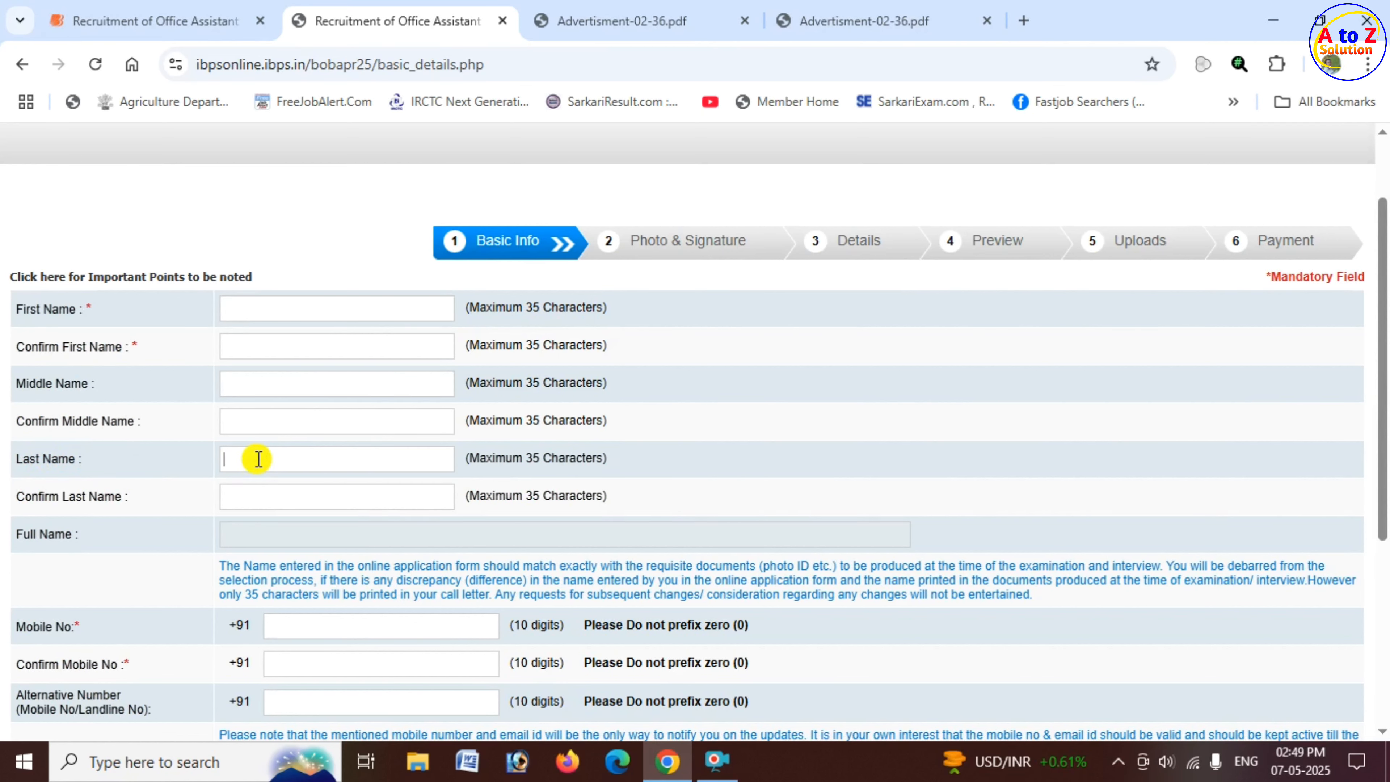
left_click(271, 497)
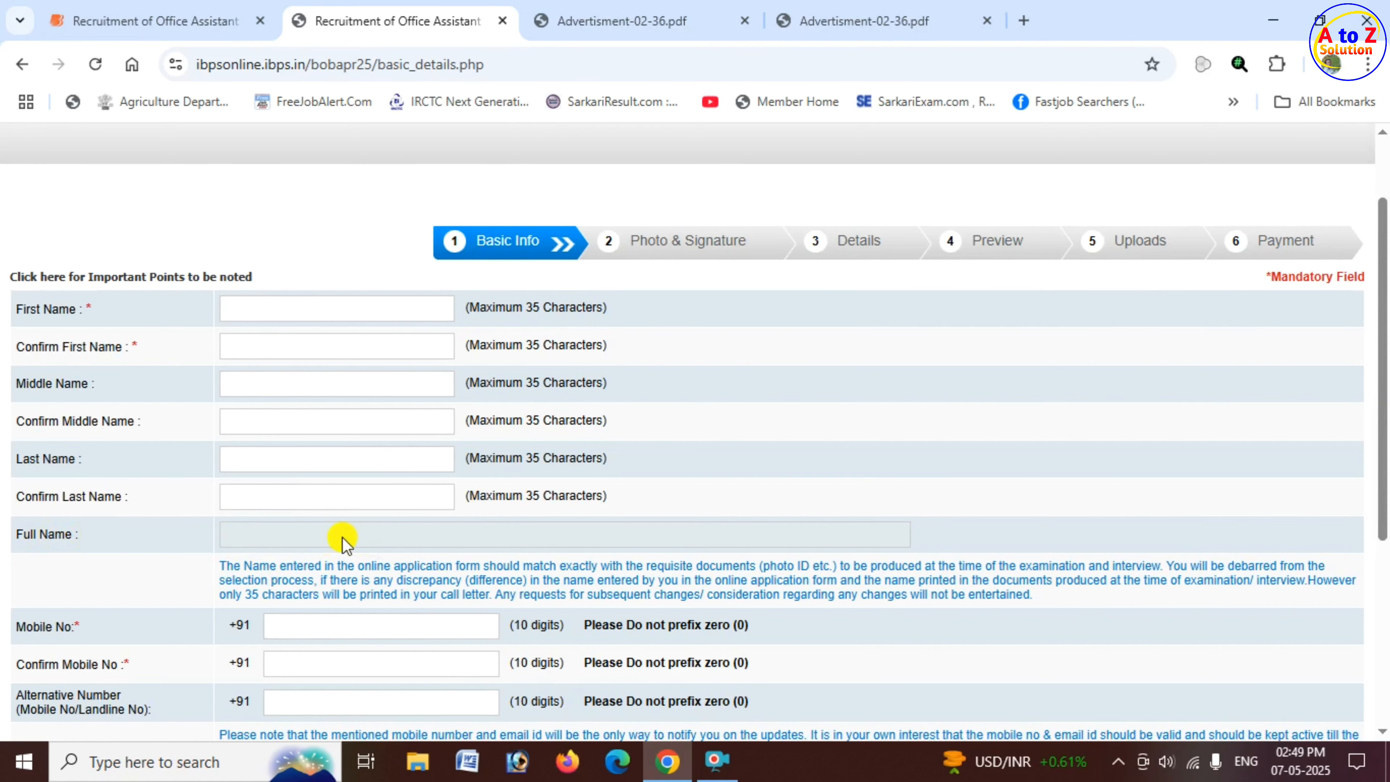
scroll(342, 539, "down", 3)
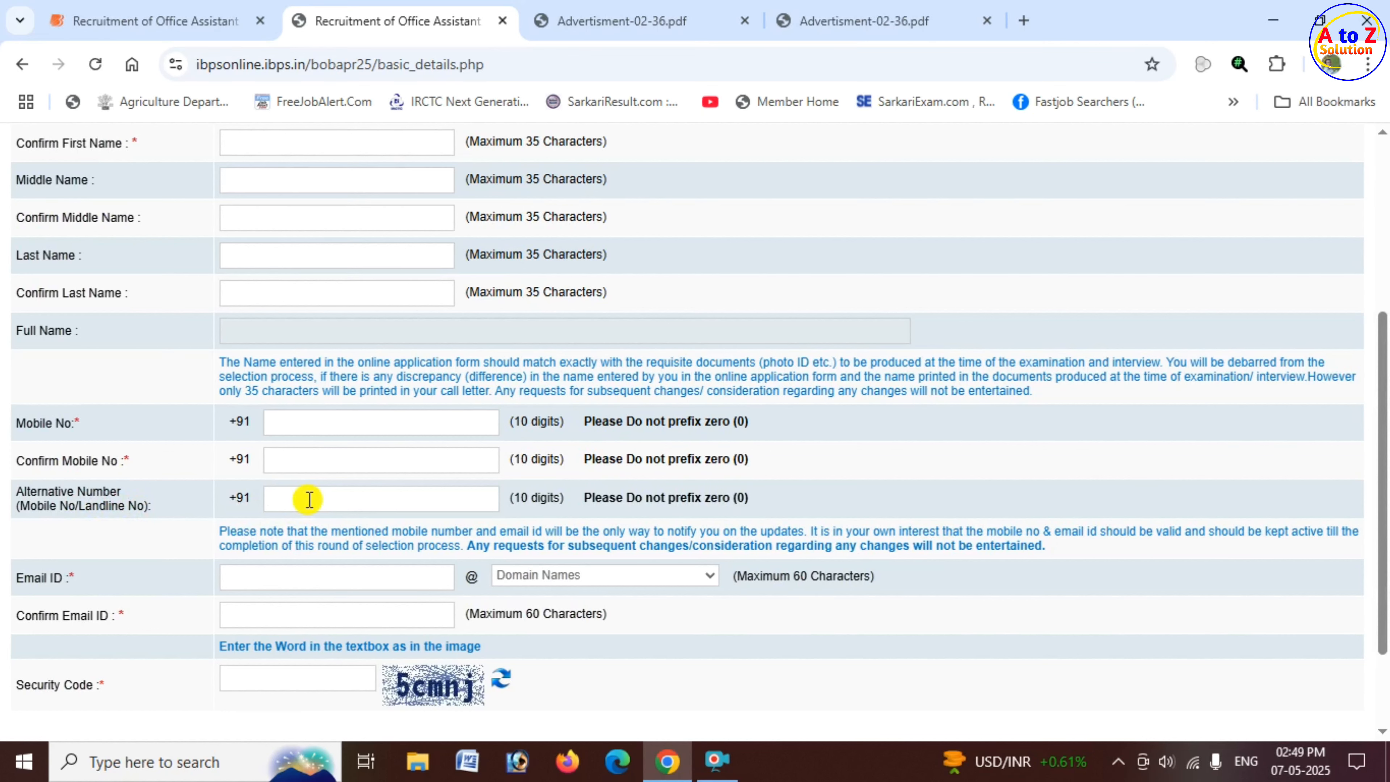
scroll(316, 495, "down", 2)
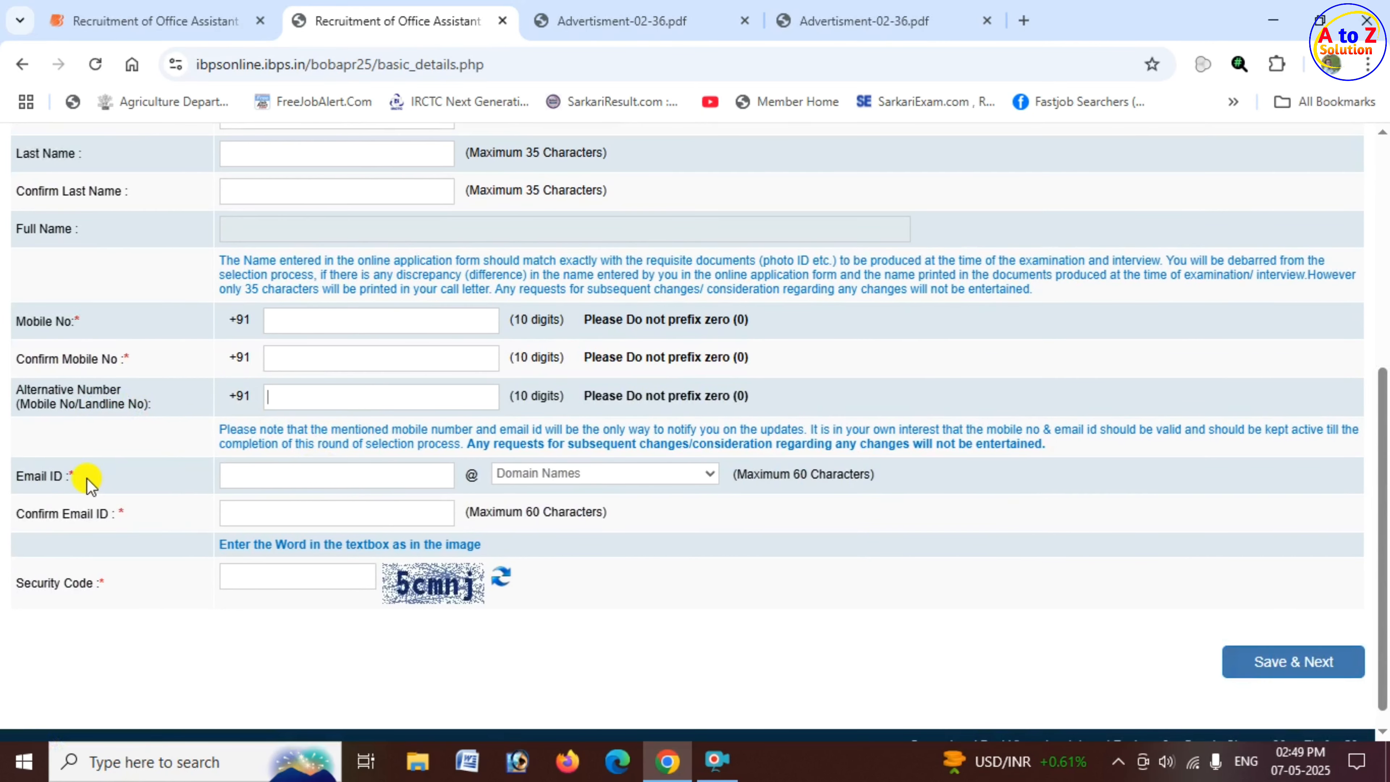
Step: Enter the candidate's email ID with the gmail.com domain, fill in the email confirmation, and go to the Security Code field
left_click(290, 467)
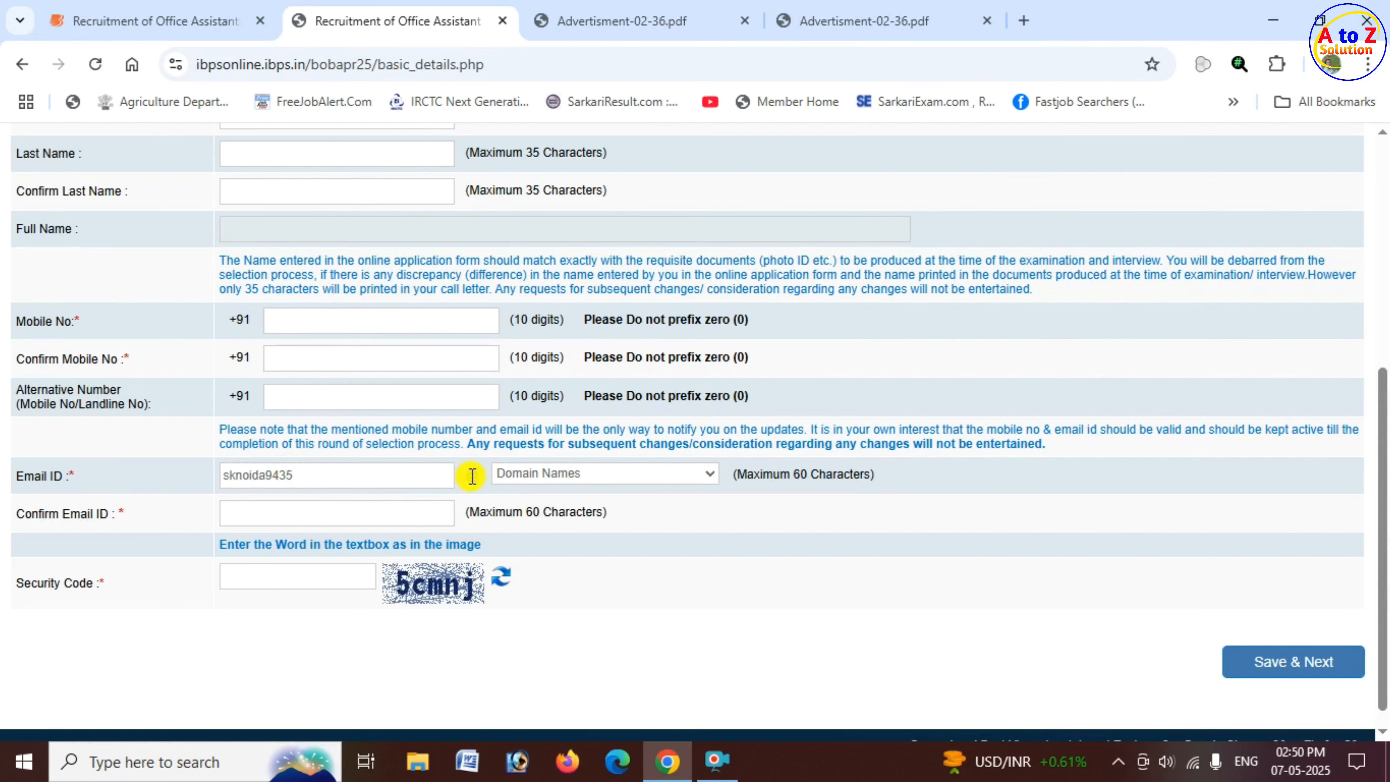
left_click(581, 477)
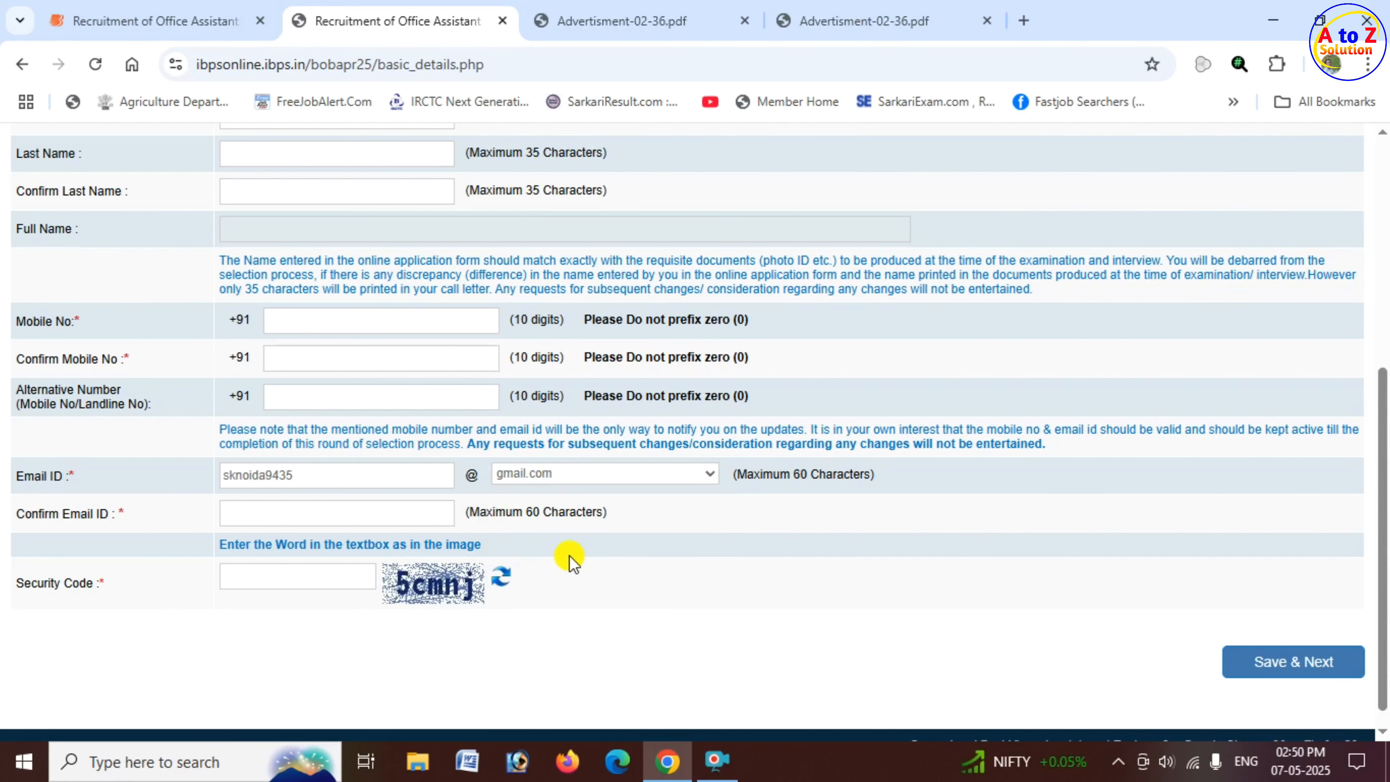
left_click_drag(326, 474, 221, 479)
left_click(267, 513)
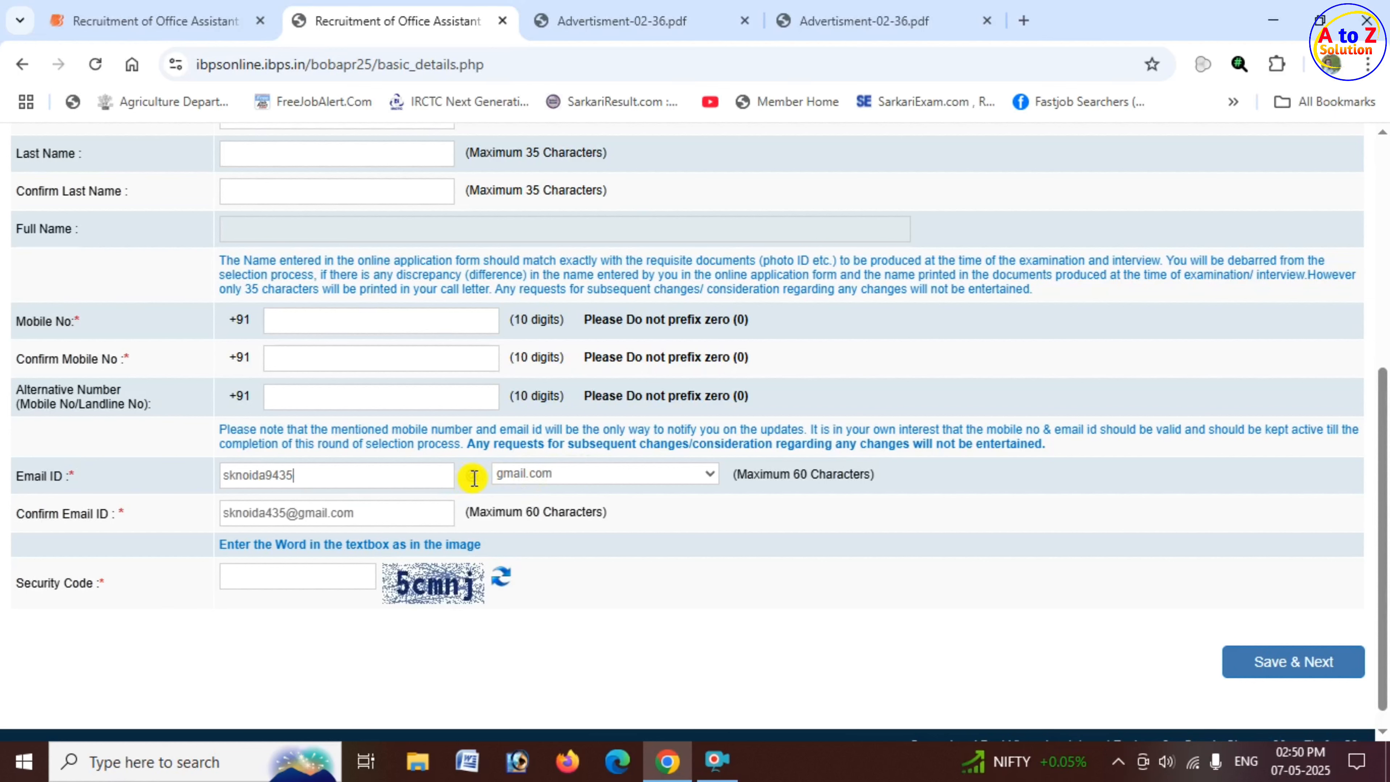
left_click(686, 481)
left_click(685, 475)
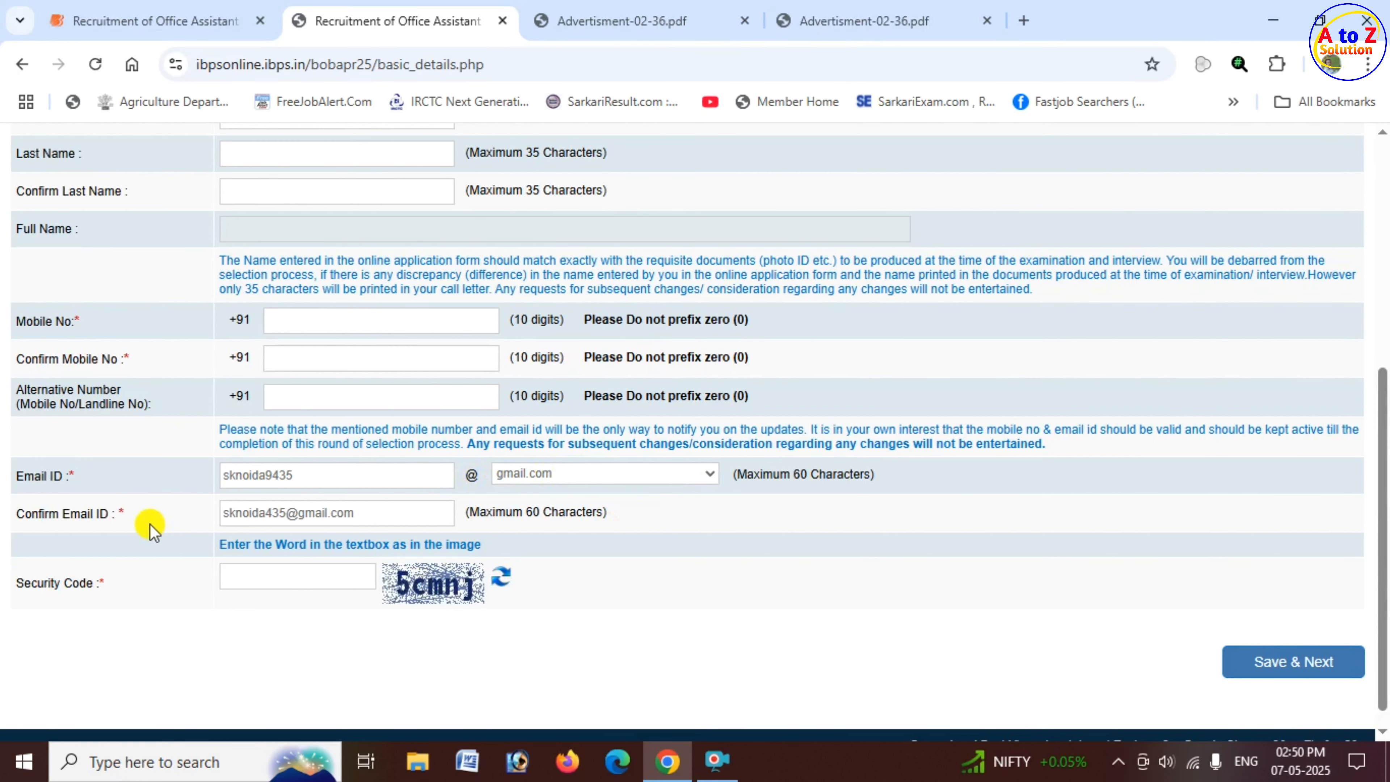
left_click(337, 515)
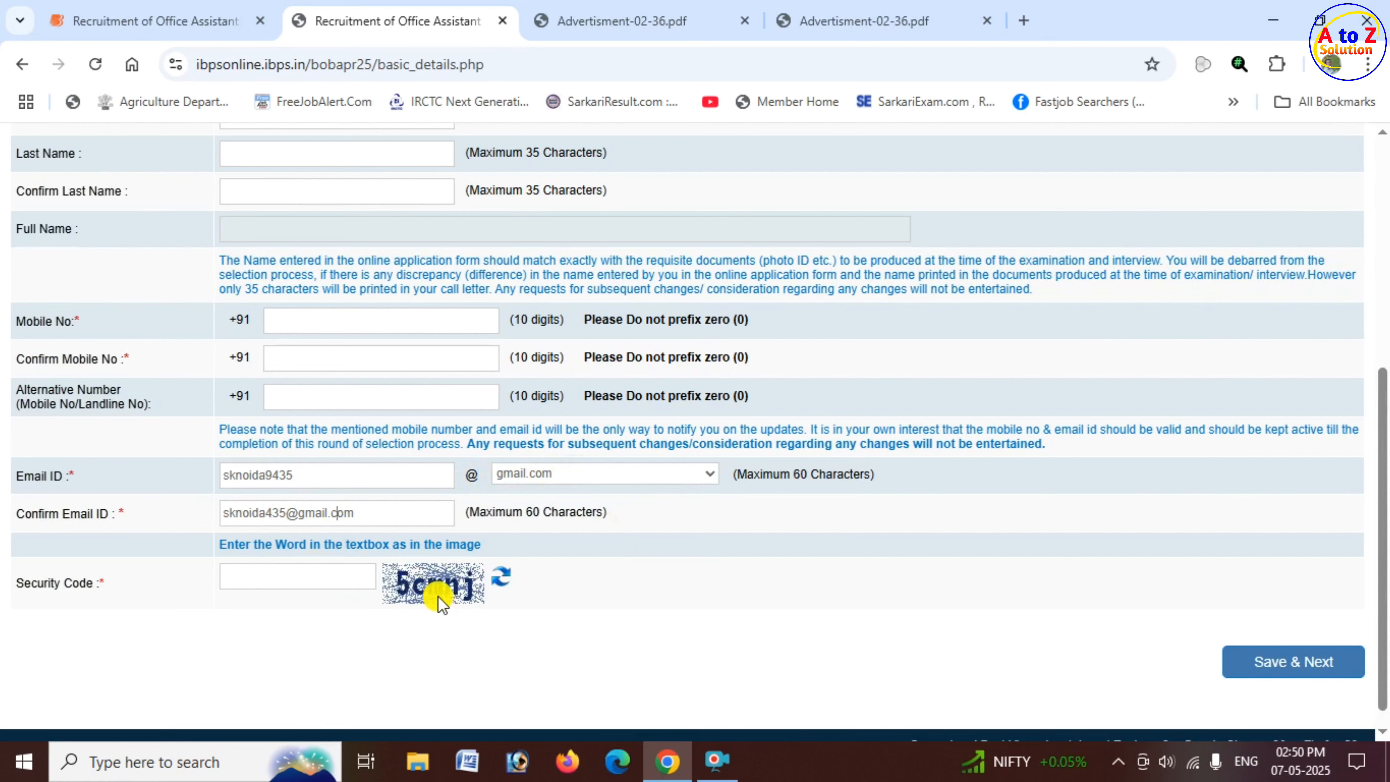
left_click(269, 576)
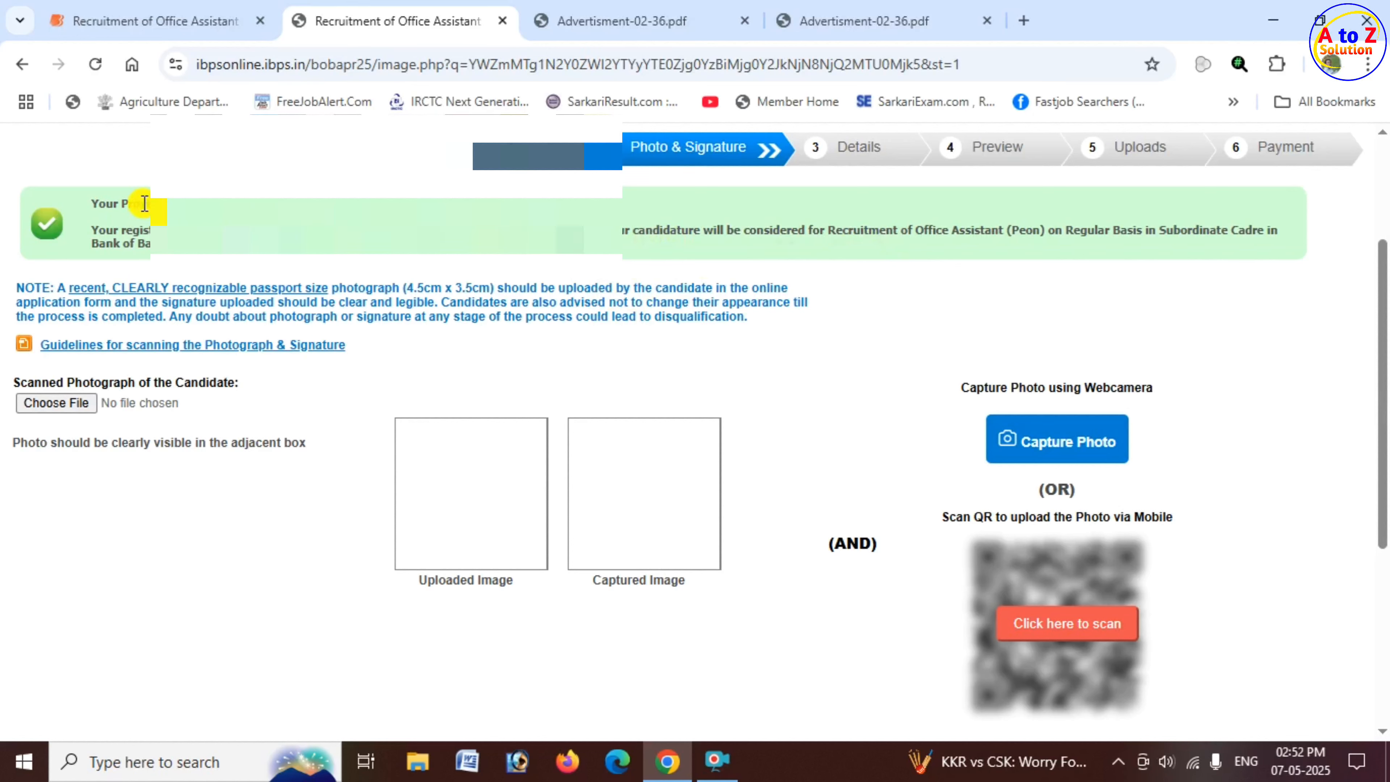
Step: Review the provisional registration notice and the uploaded and captured image areas on the Photo & Signature page
left_click_drag(141, 204, 292, 212)
left_click_drag(430, 212, 569, 212)
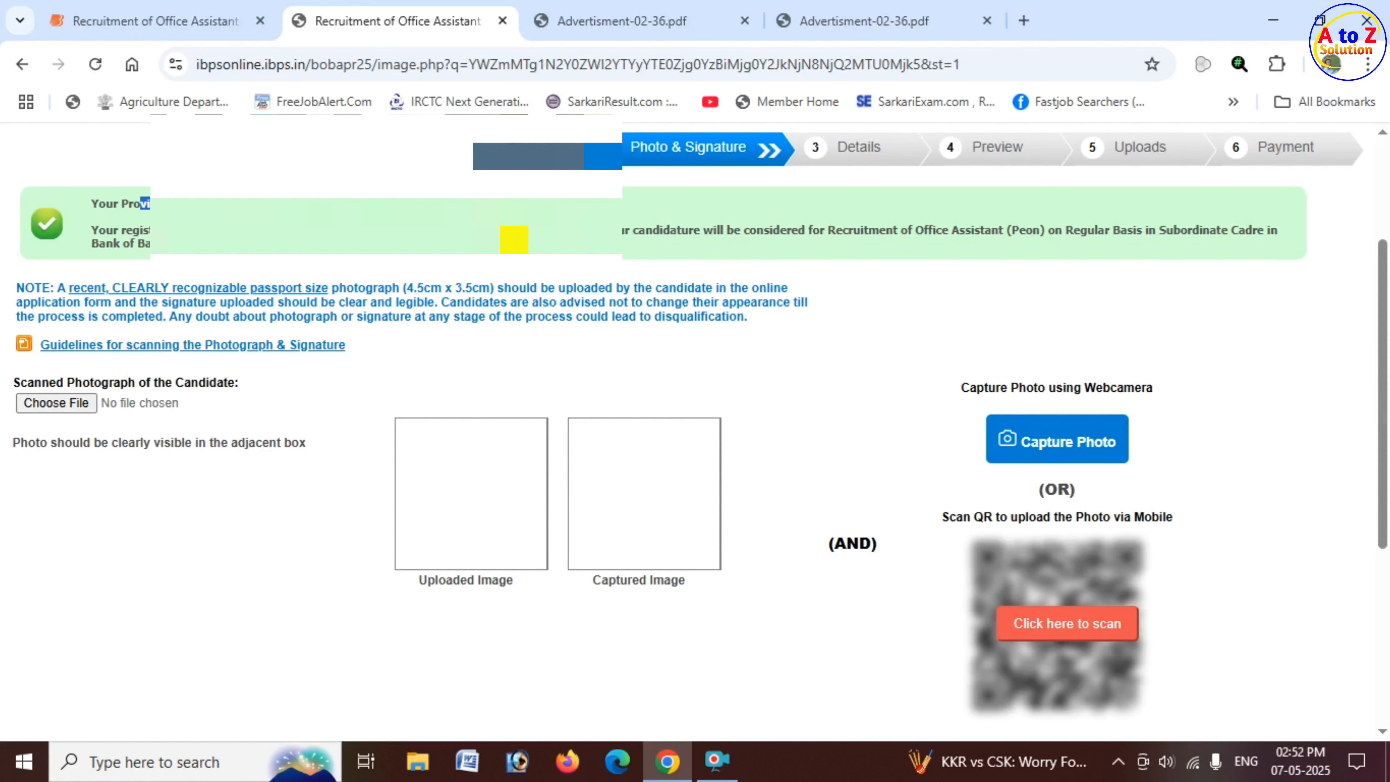
left_click(366, 376)
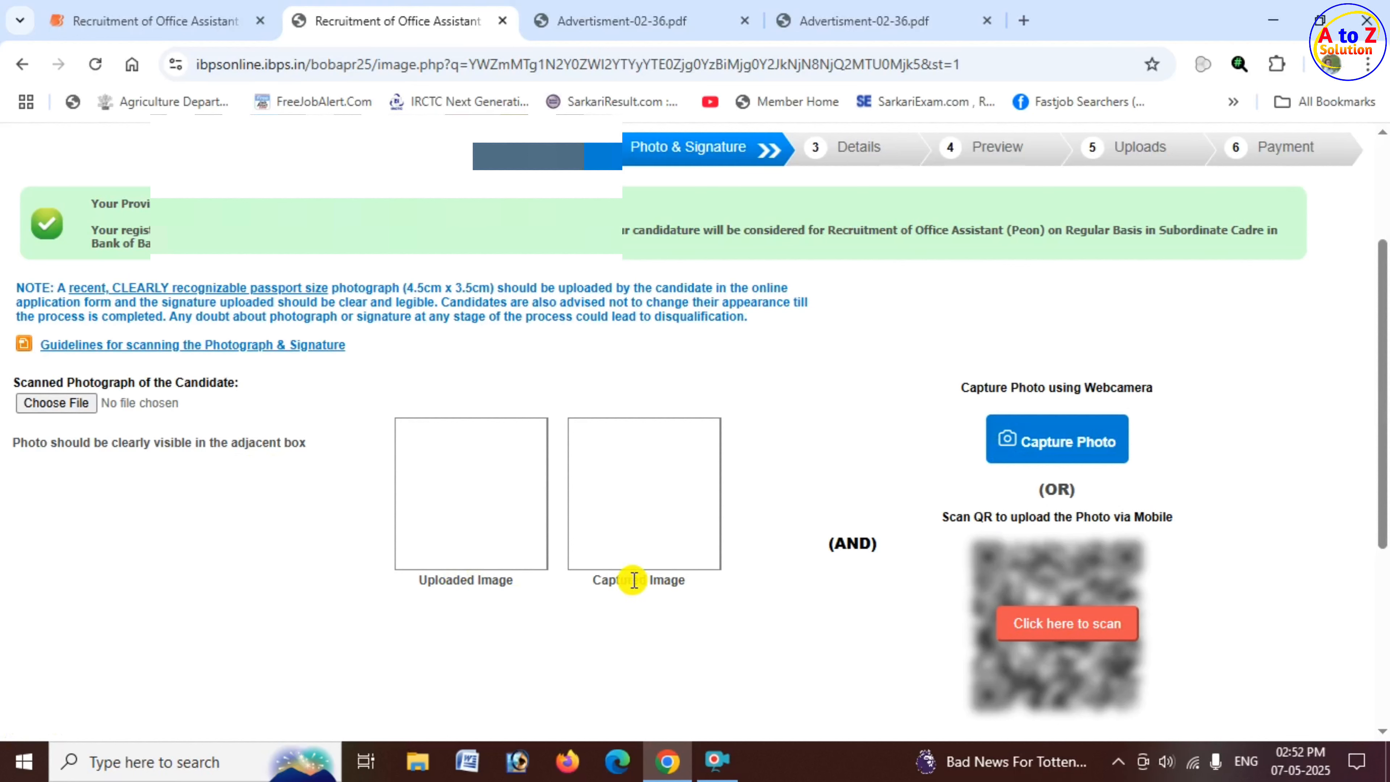
left_click_drag(634, 580, 683, 577)
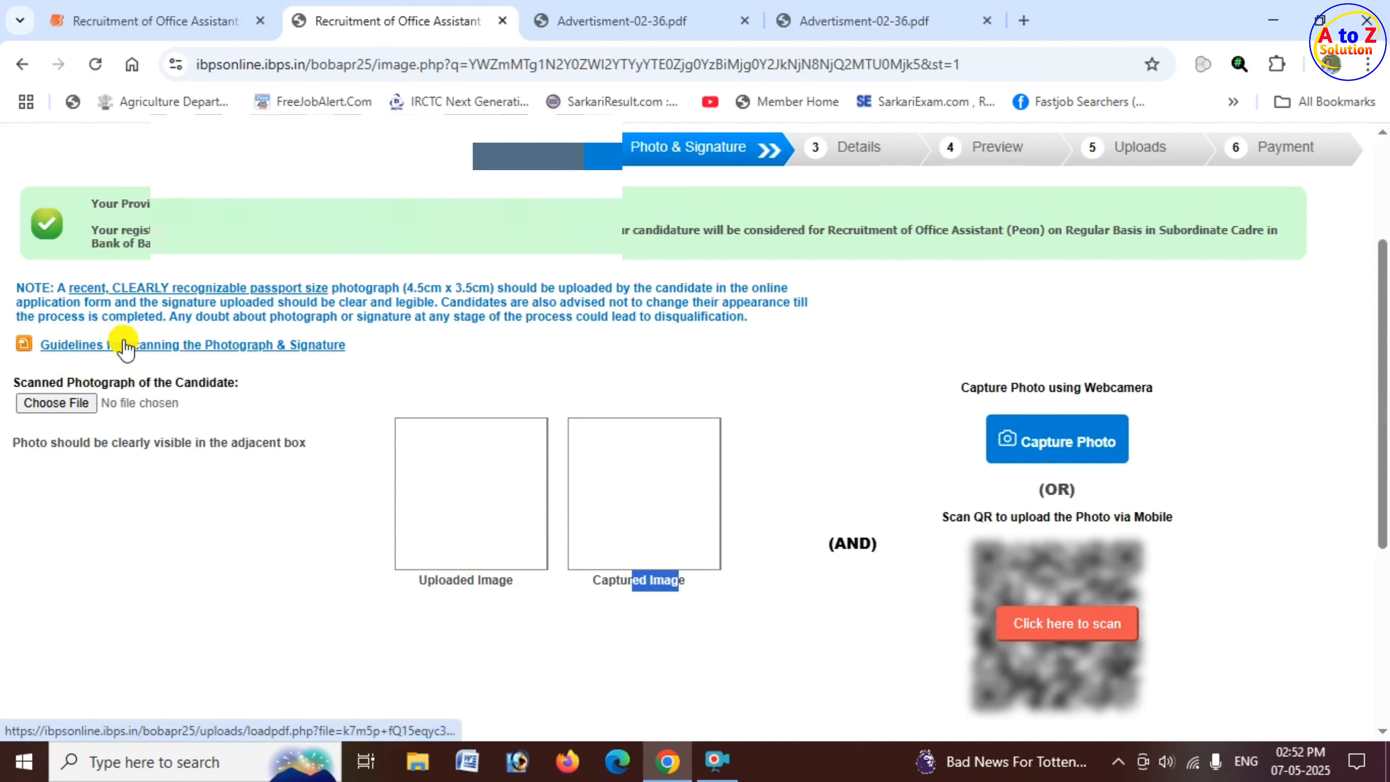
Step: Open the guidelines for scanning the photograph and signature, and examine the photograph's required file size and pixel dimensions
left_click(314, 351)
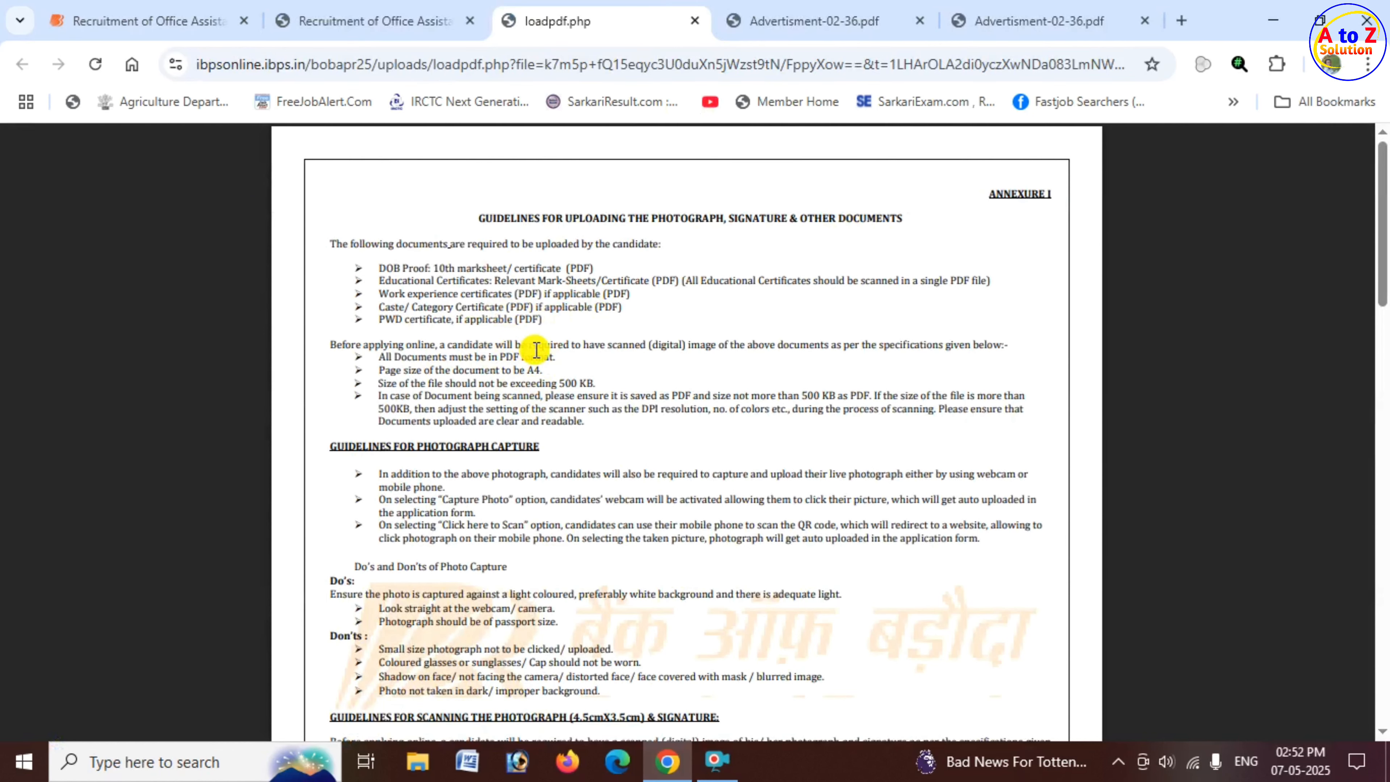
scroll(538, 351, "down", 2)
scroll(465, 372, "down", 4)
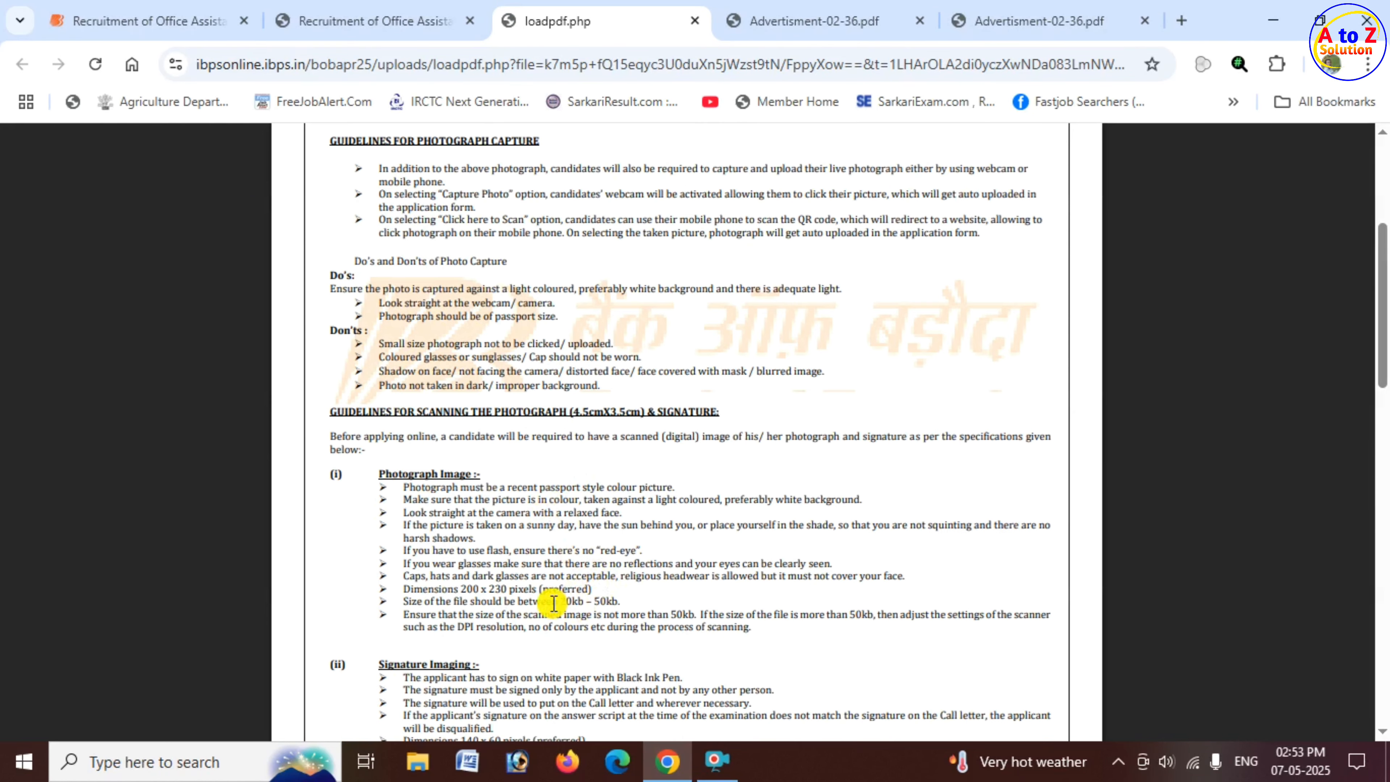
left_click_drag(546, 601, 614, 598)
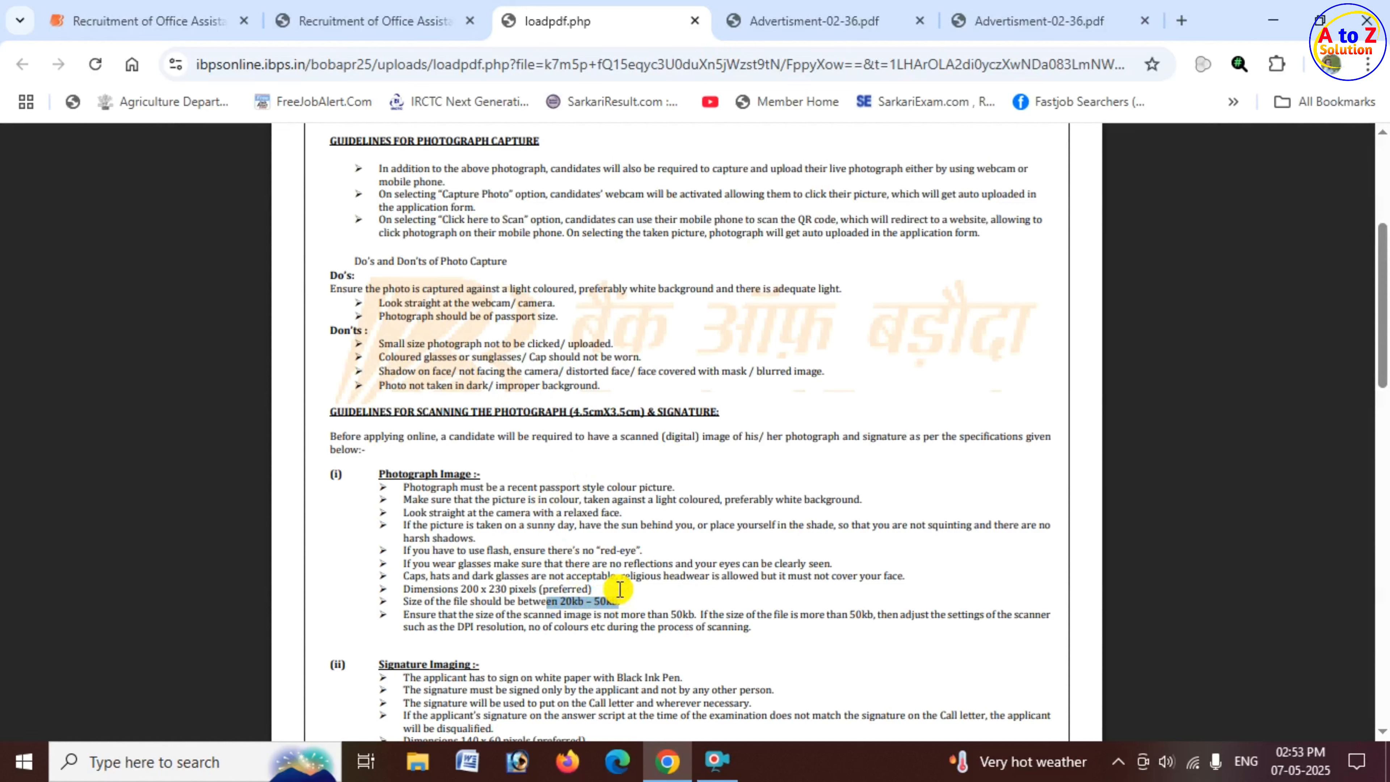
left_click_drag(461, 588, 541, 591)
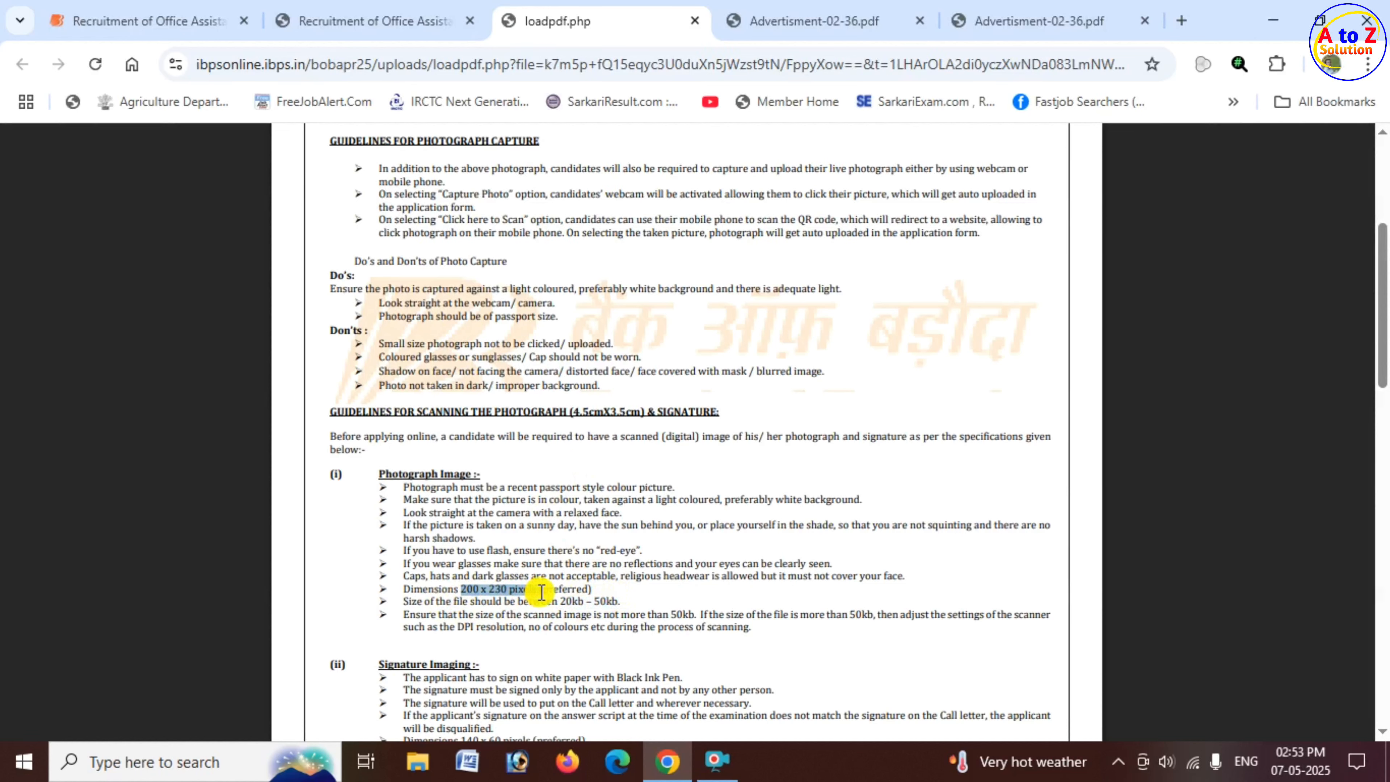
Step: Examine the required file size and pixel dimensions in the Signature Imaging section of the guidelines
scroll(509, 611, "down", 2)
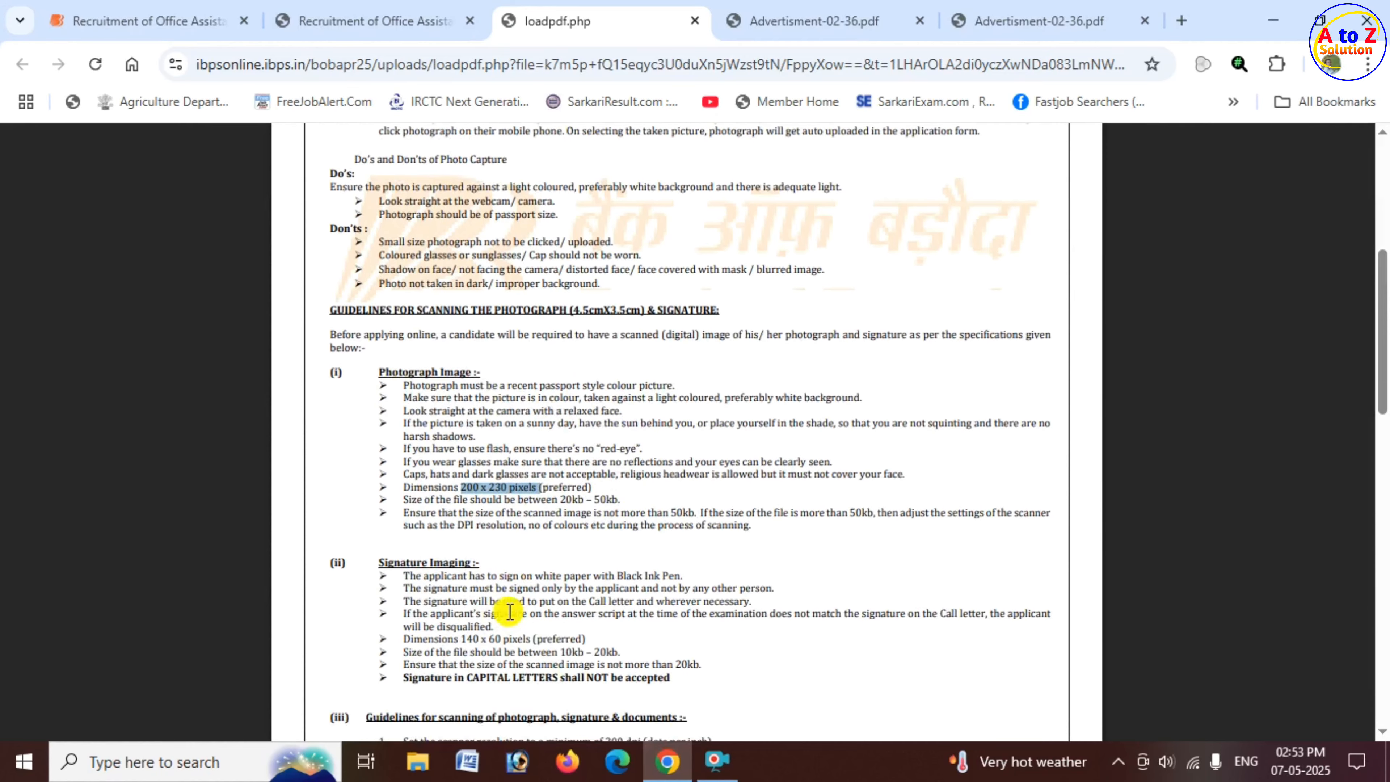
scroll(523, 619, "down", 4)
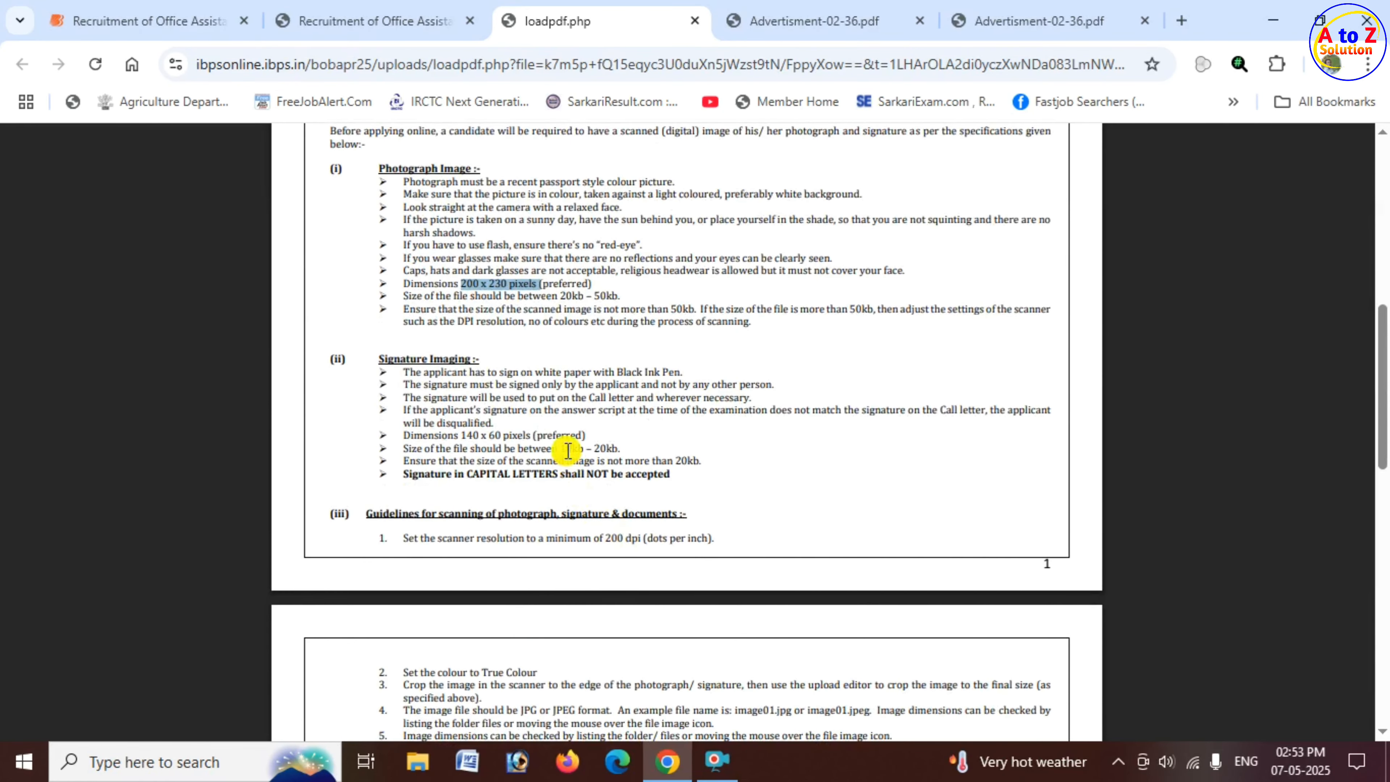
left_click_drag(559, 449, 619, 448)
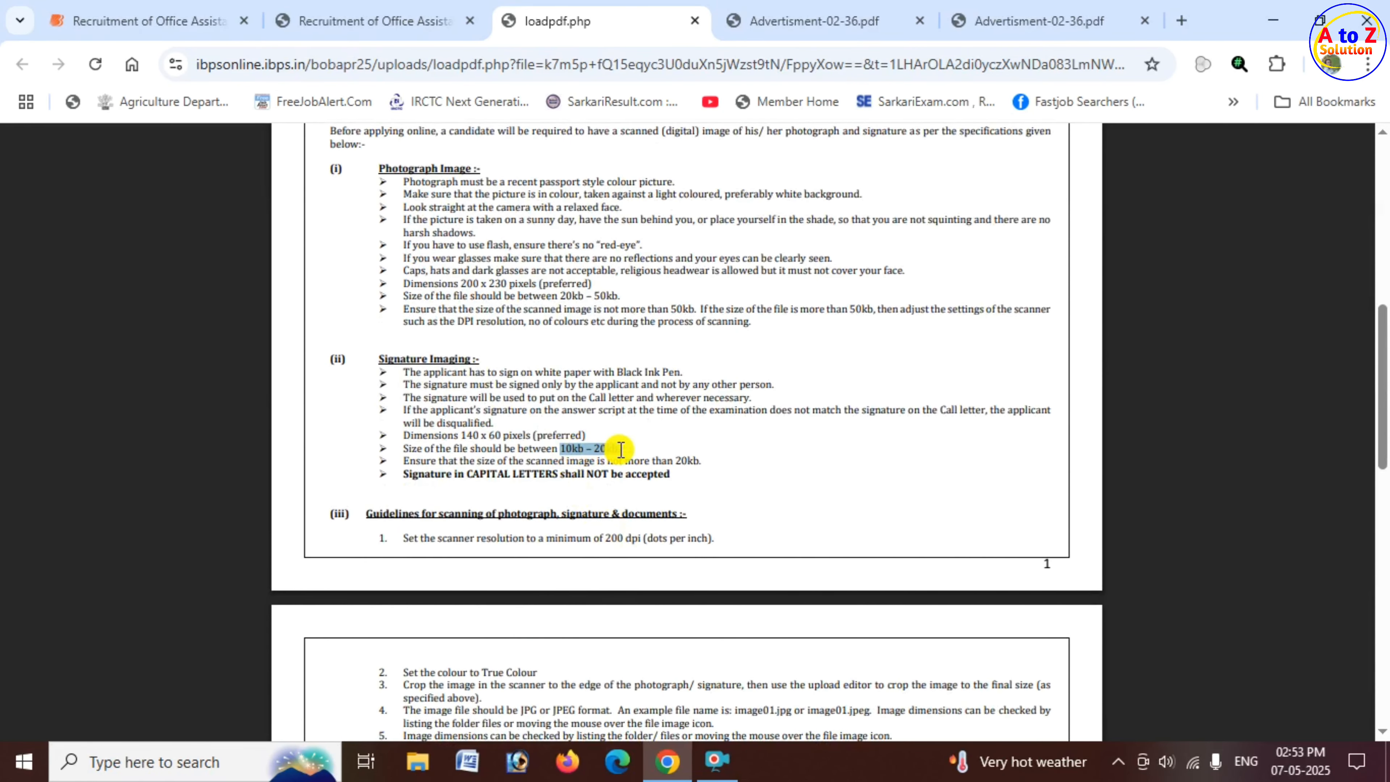
left_click_drag(458, 436, 529, 436)
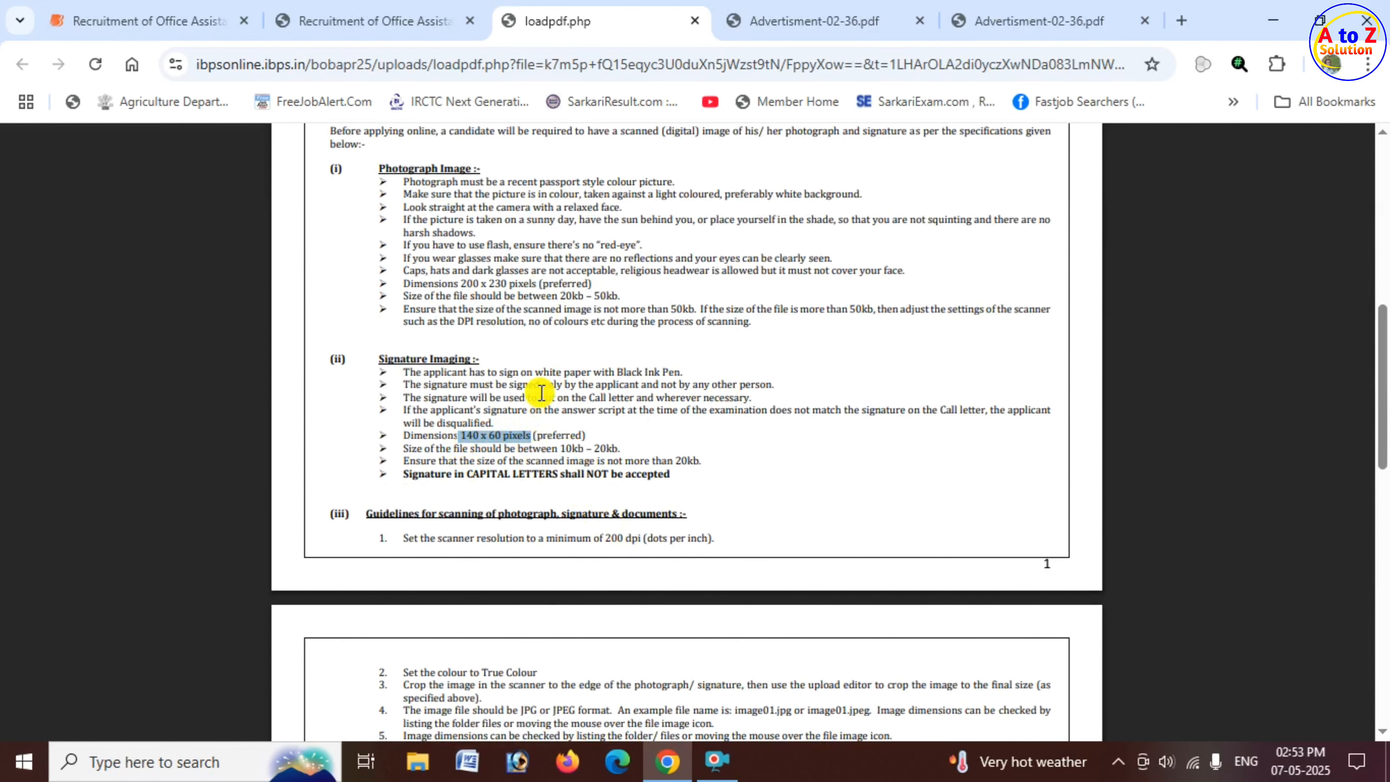
Step: Return to the application form, upload NA_Photo from the PHOTO folder as the candidate's scanned photograph, and confirm it as the valid photo
left_click(372, 20)
scroll(282, 509, "down", 3)
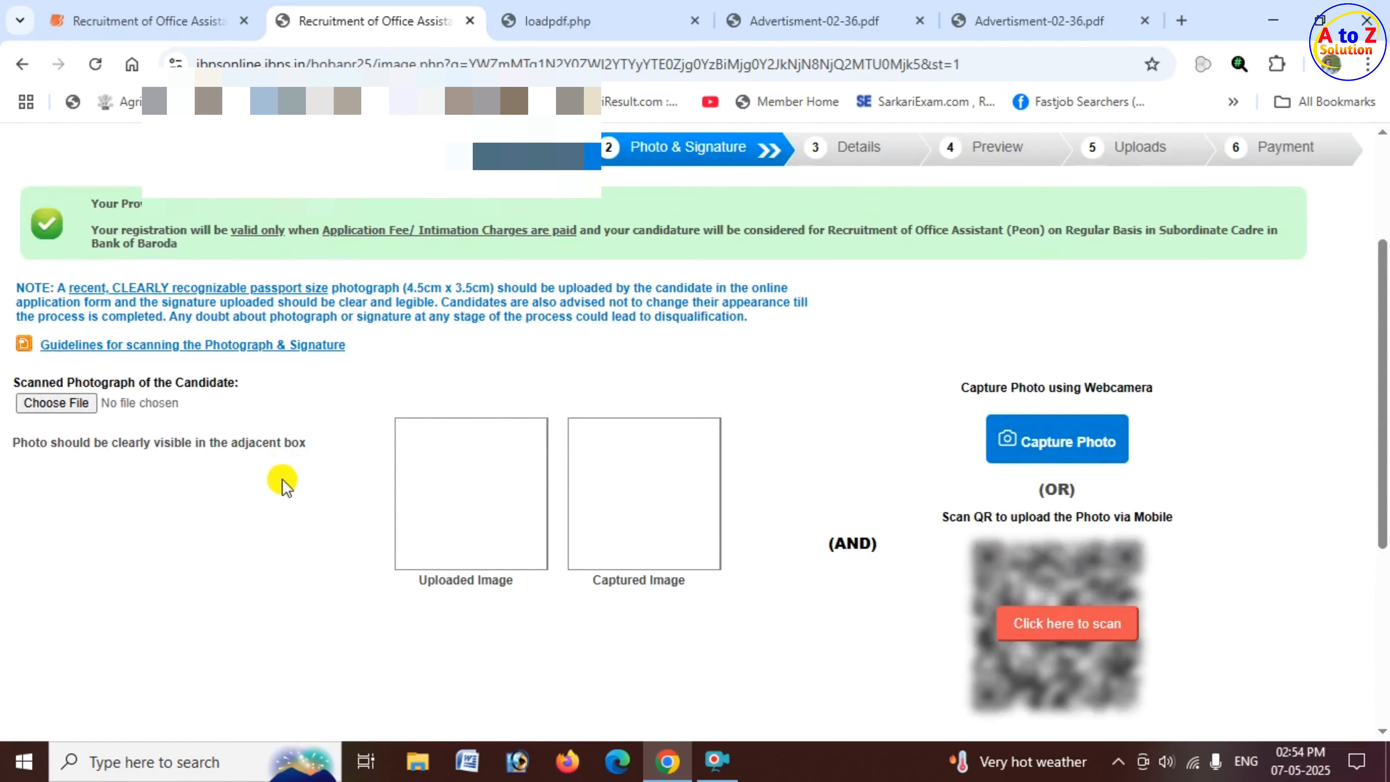
left_click(52, 402)
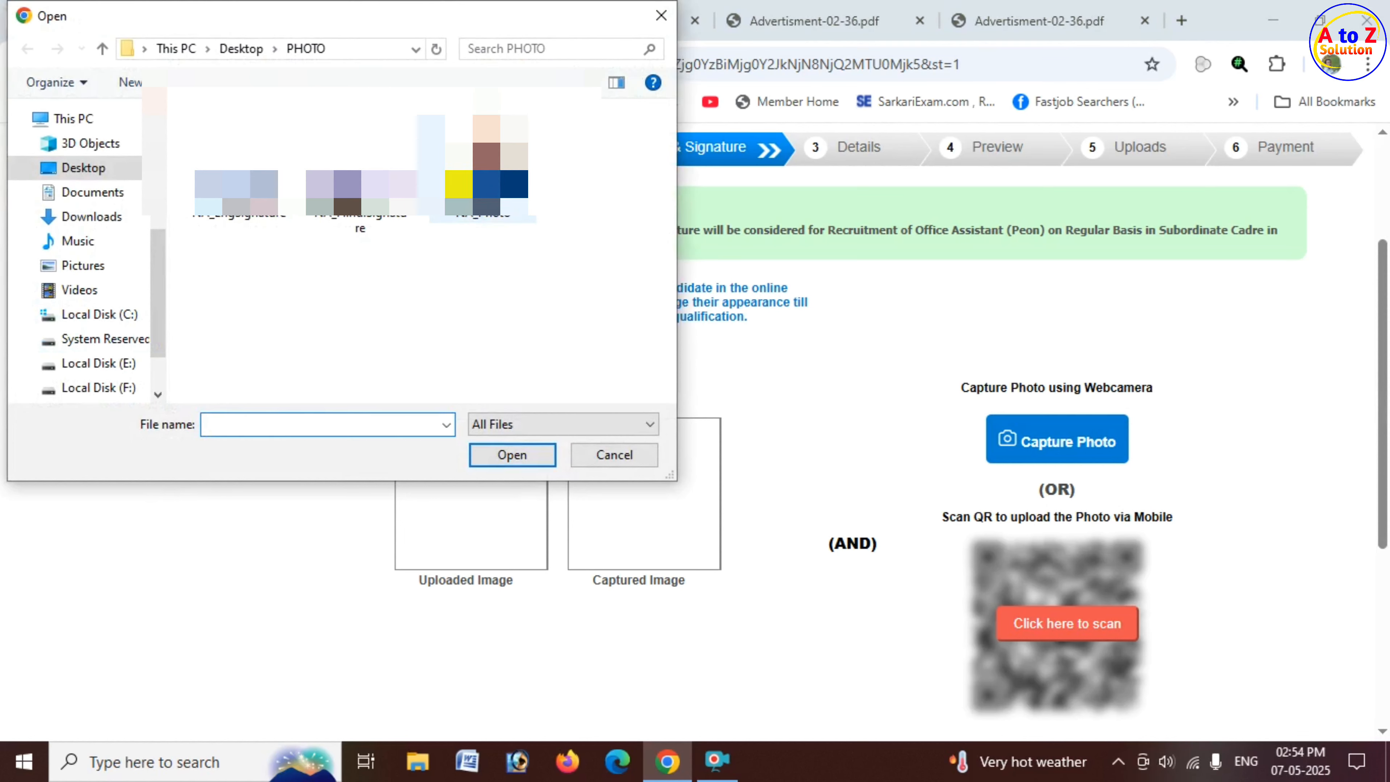
left_click(486, 185)
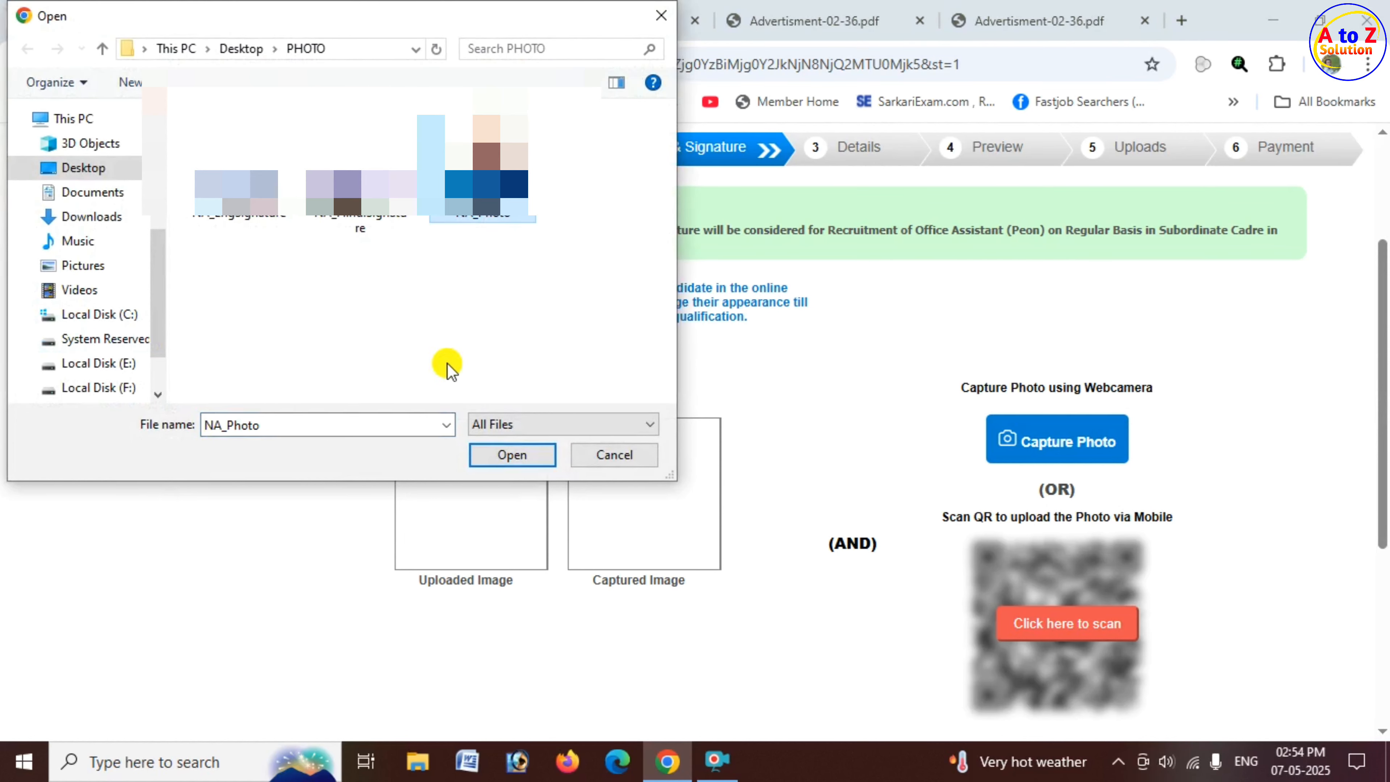
left_click(512, 455)
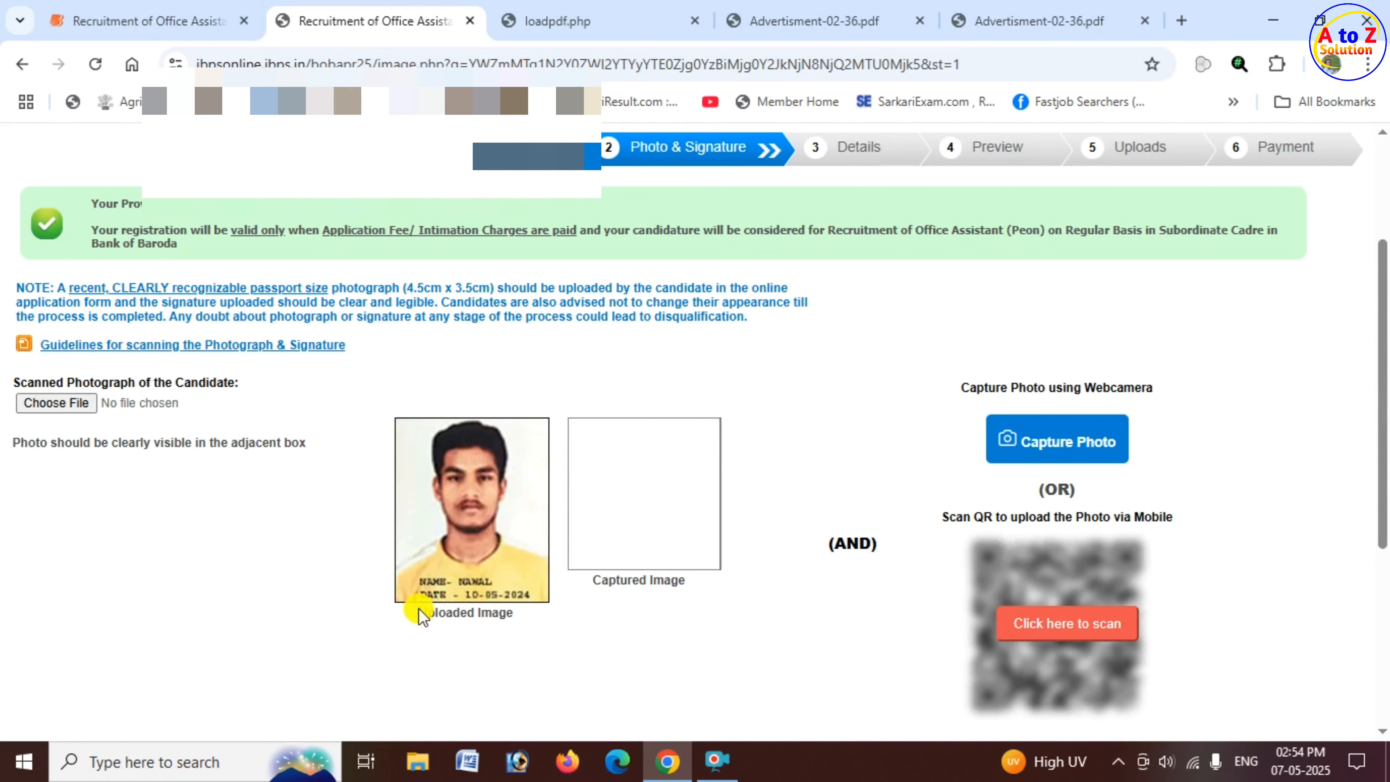
scroll(320, 561, "down", 3)
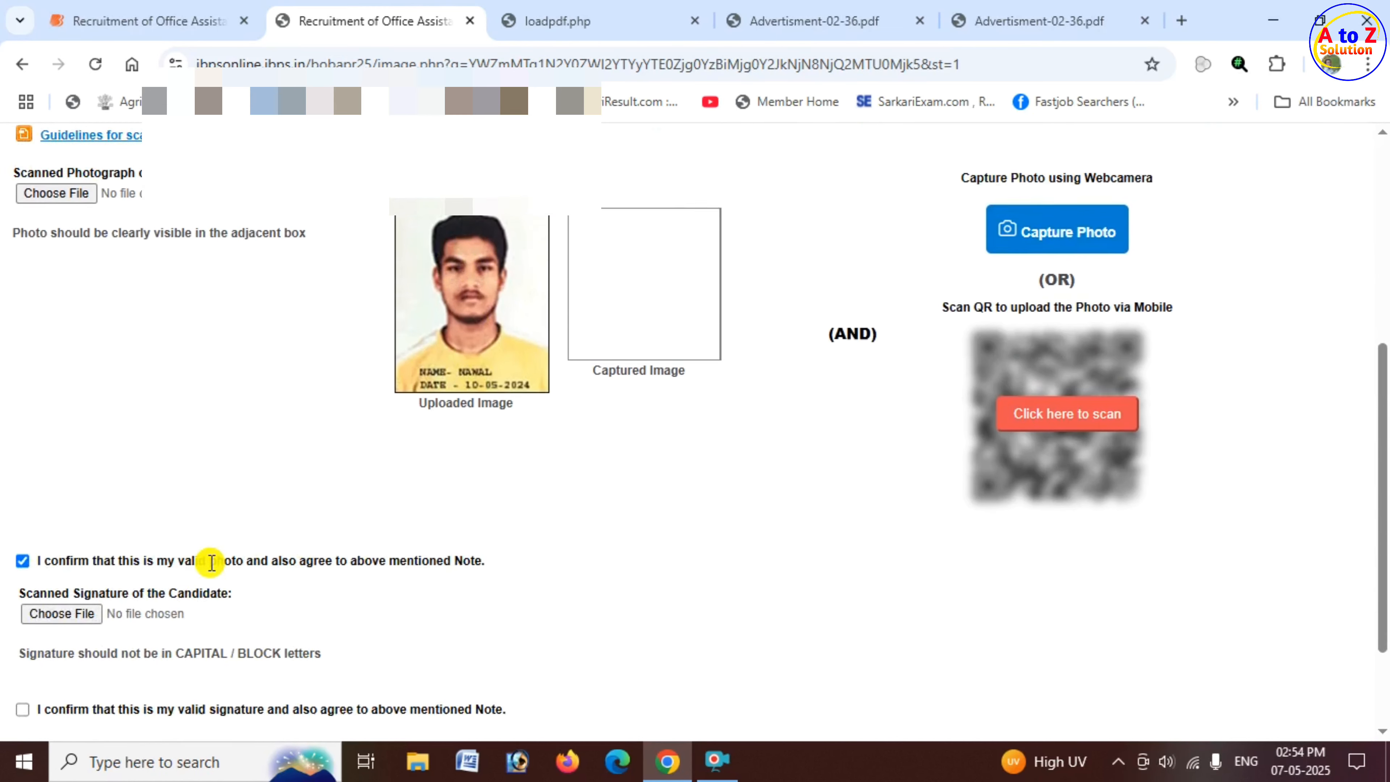
scroll(211, 561, "down", 2)
left_click(21, 465)
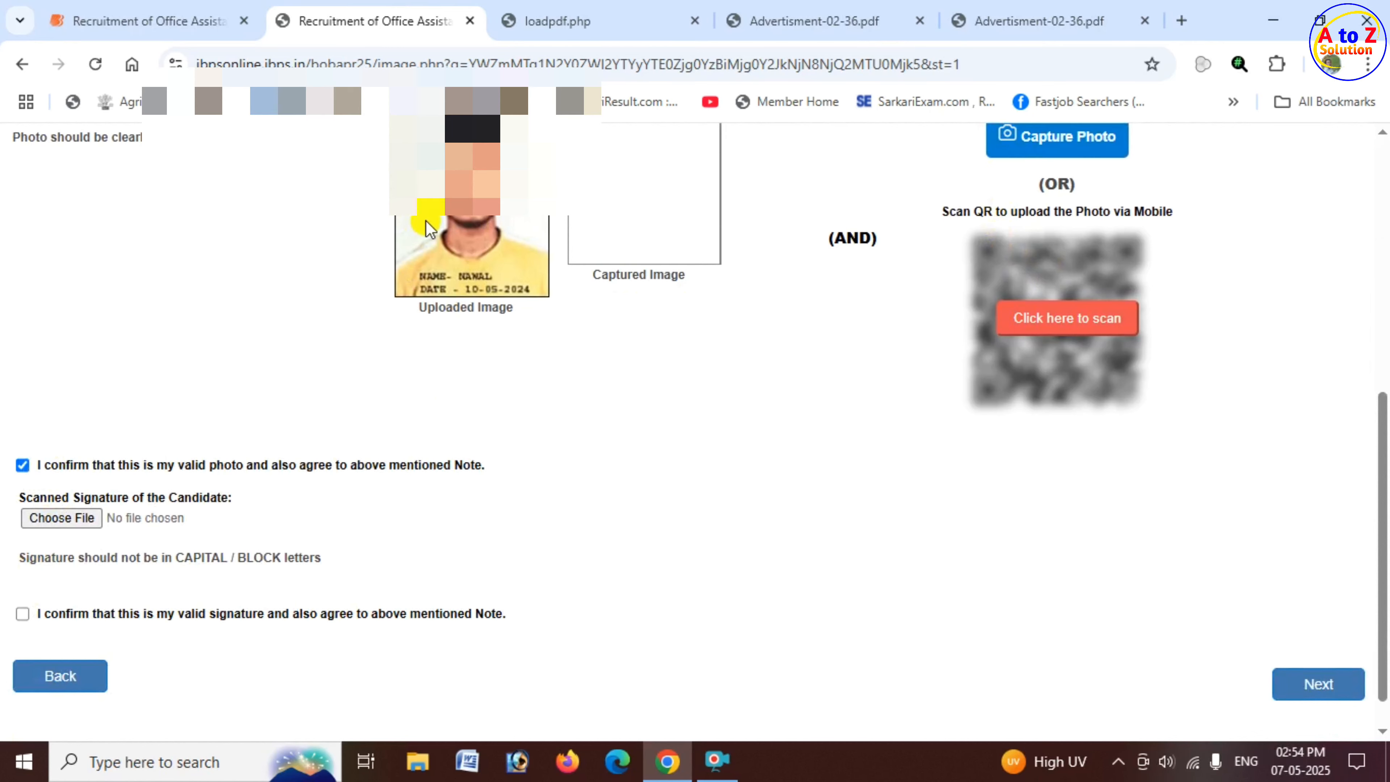
Step: Upload the IY image from the Desktop as the candidate's scanned signature and confirm it as the valid signature
scroll(6, 405, "down", 1)
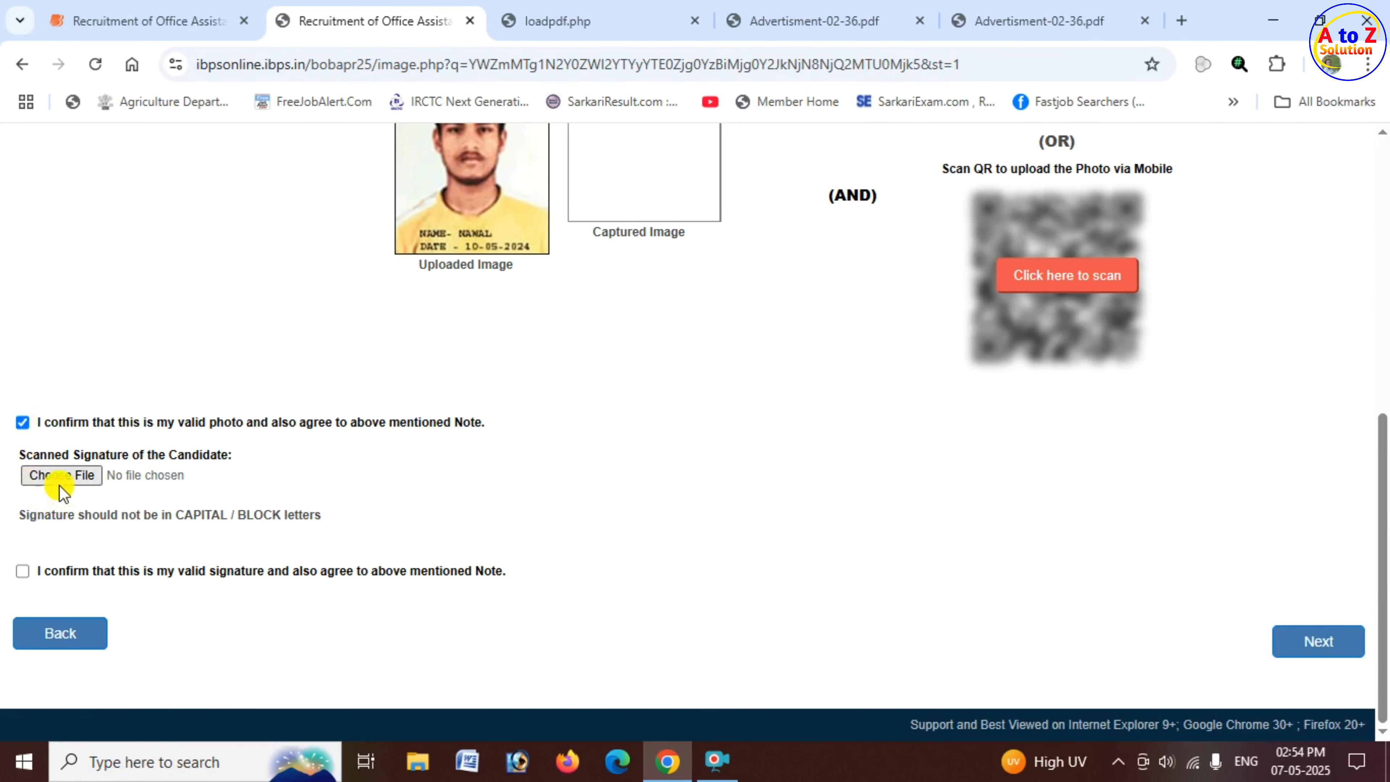
left_click(71, 481)
scroll(425, 284, "down", 3)
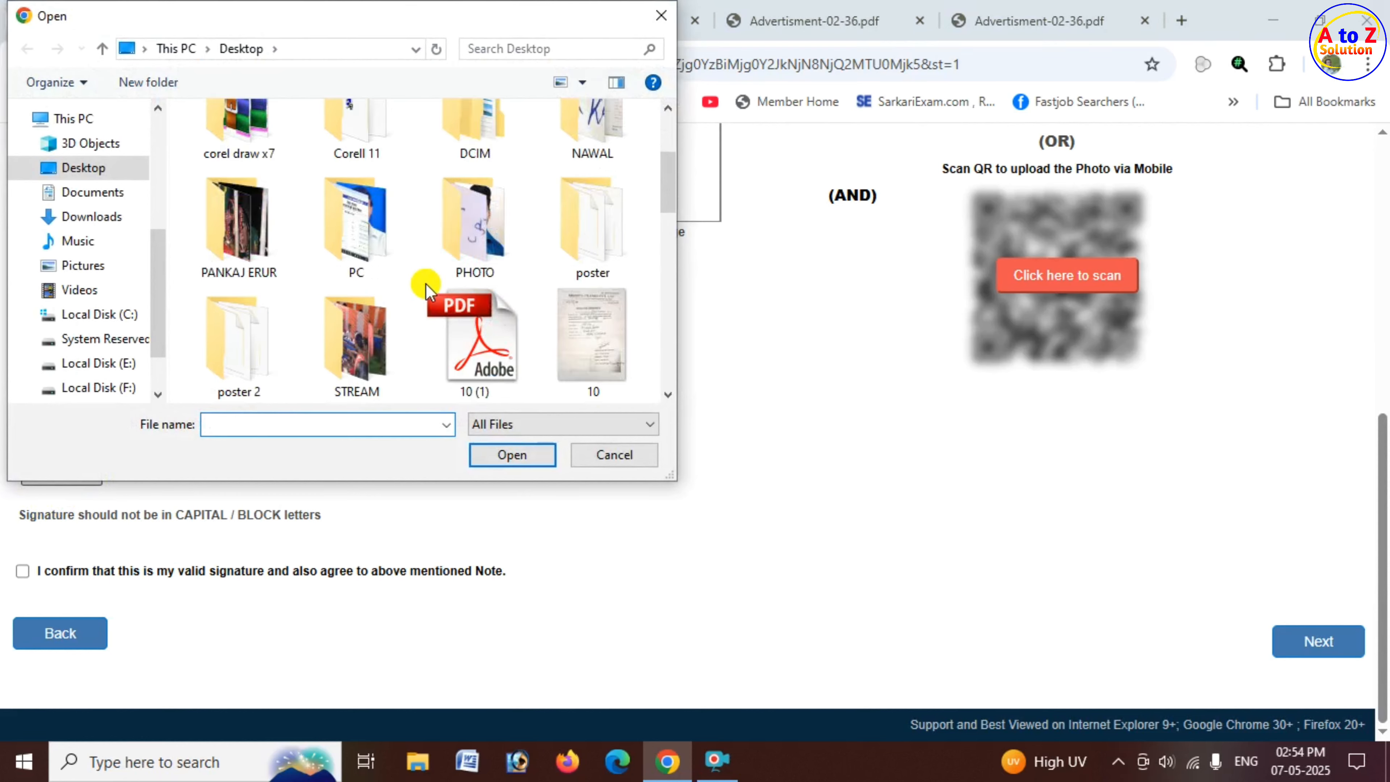
scroll(426, 284, "down", 3)
left_click(474, 208)
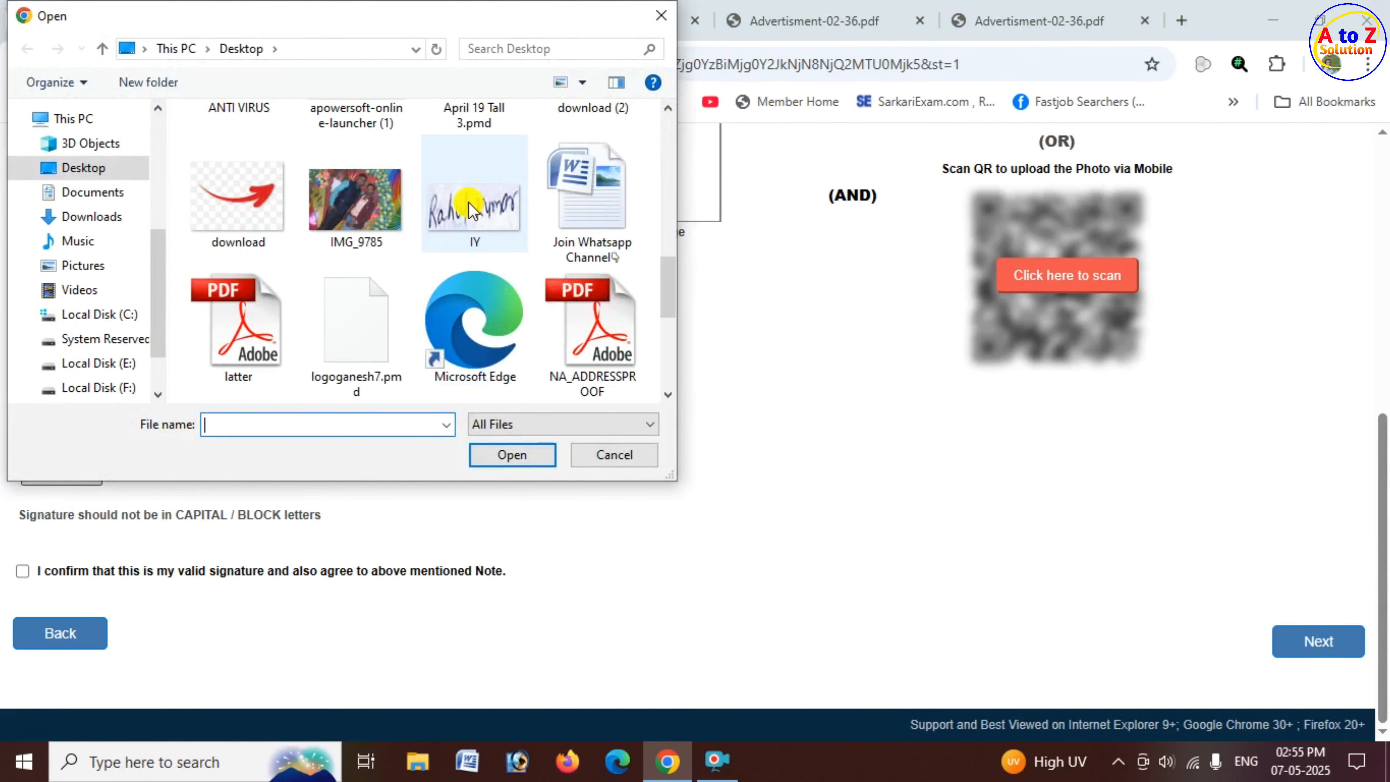
left_click(512, 454)
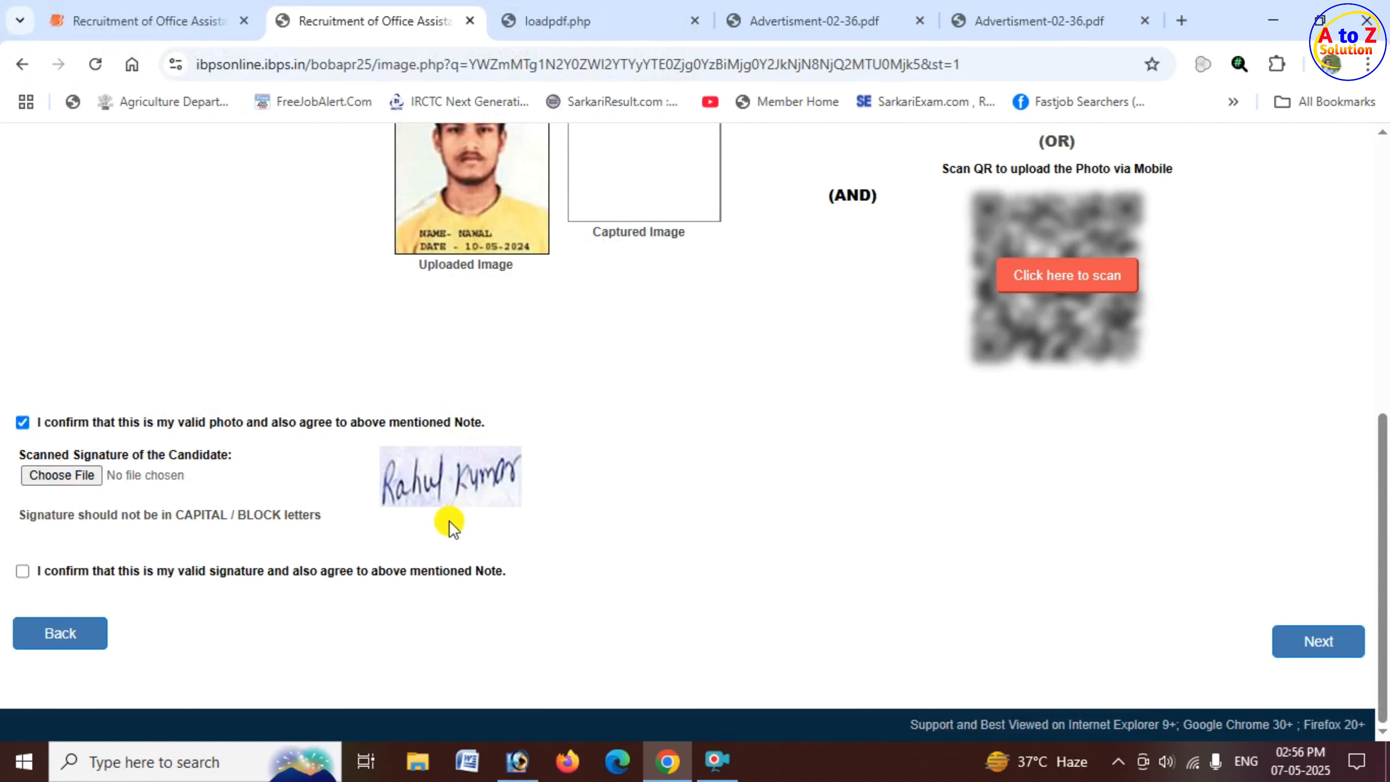
left_click(21, 572)
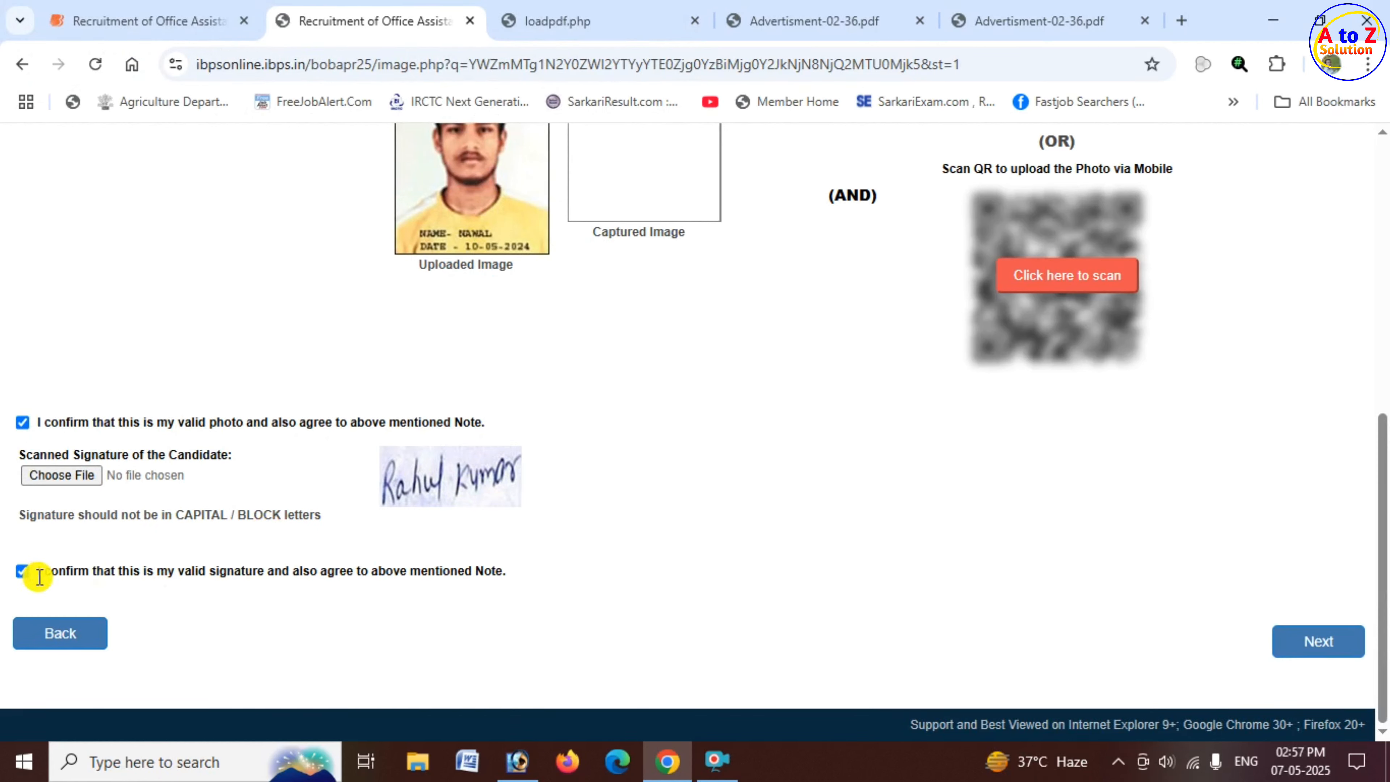
Step: Proceed to the Details stage of the application and choose Bihar as the state whose vacancies are applied for
left_click(1340, 646)
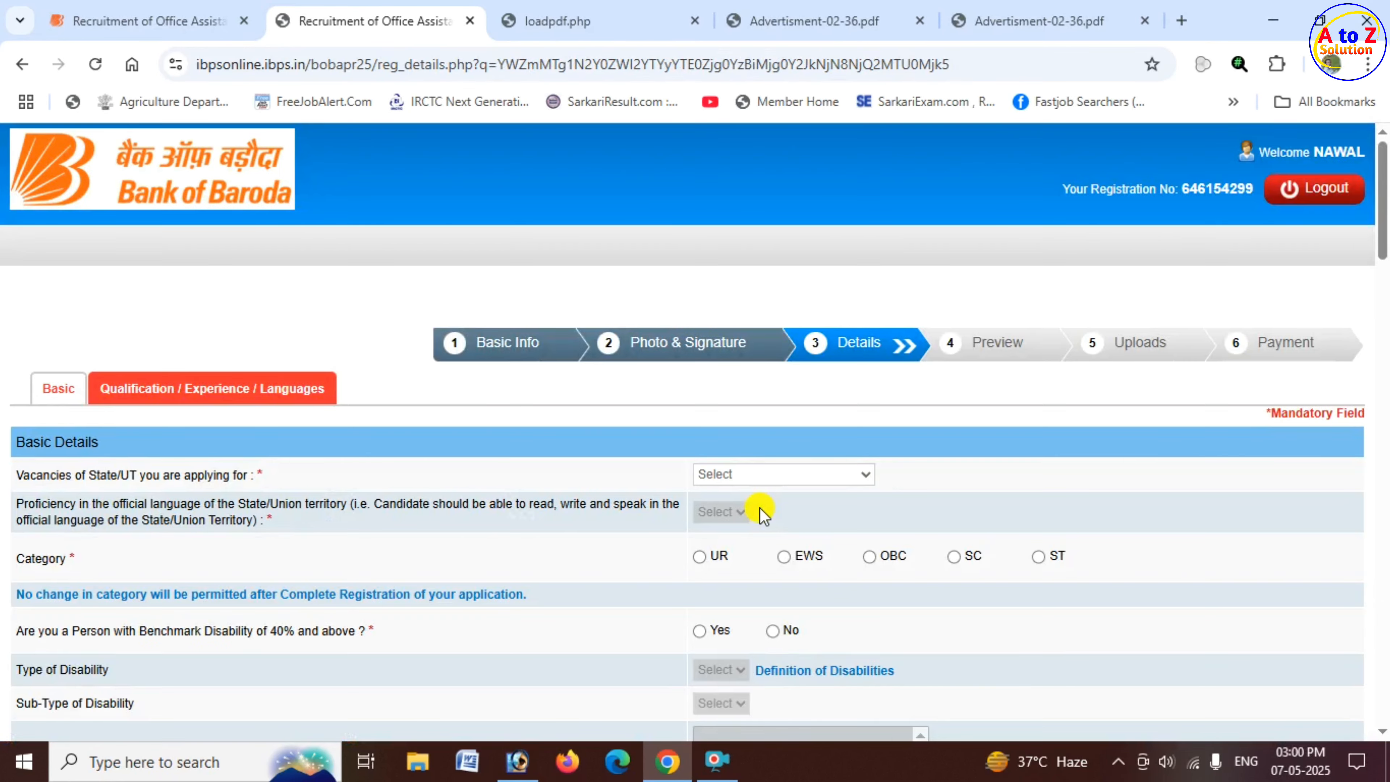
scroll(930, 466, "down", 2)
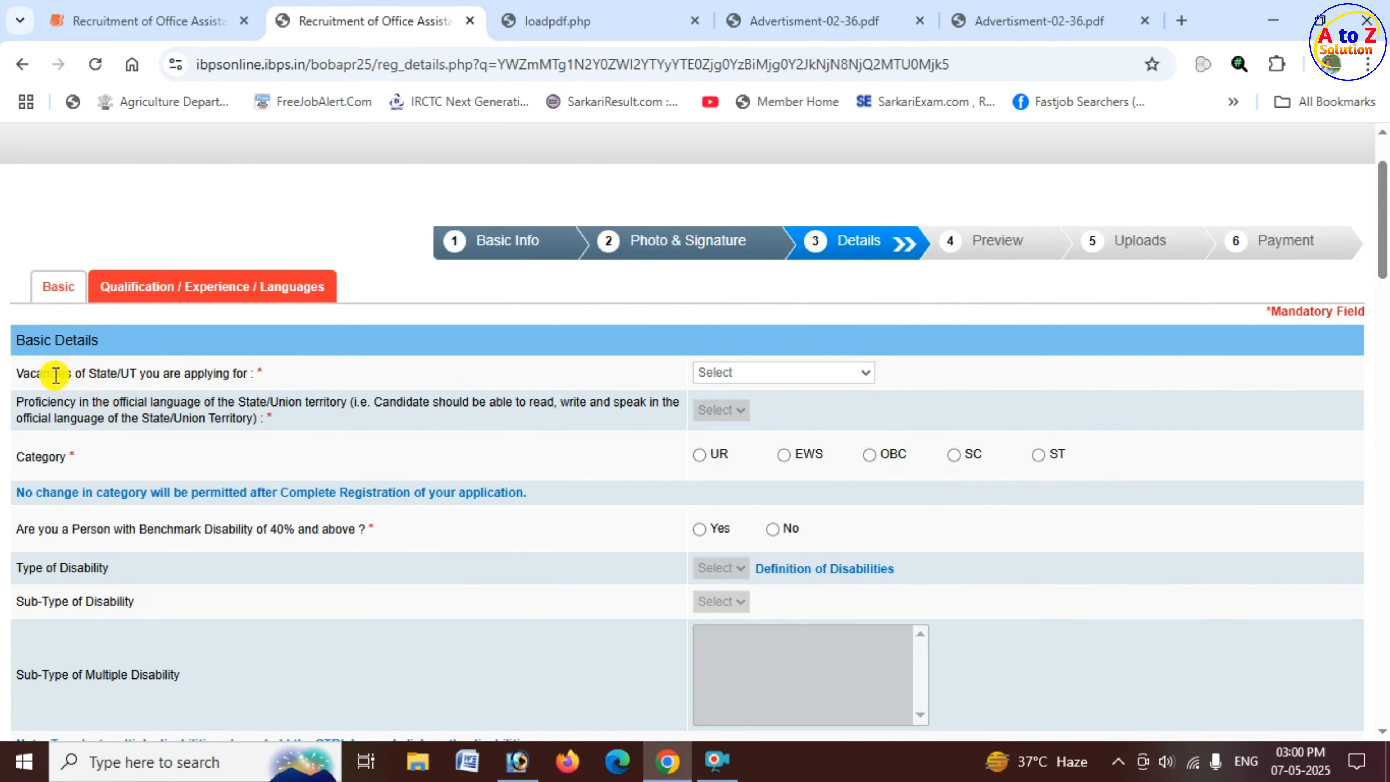
left_click(778, 374)
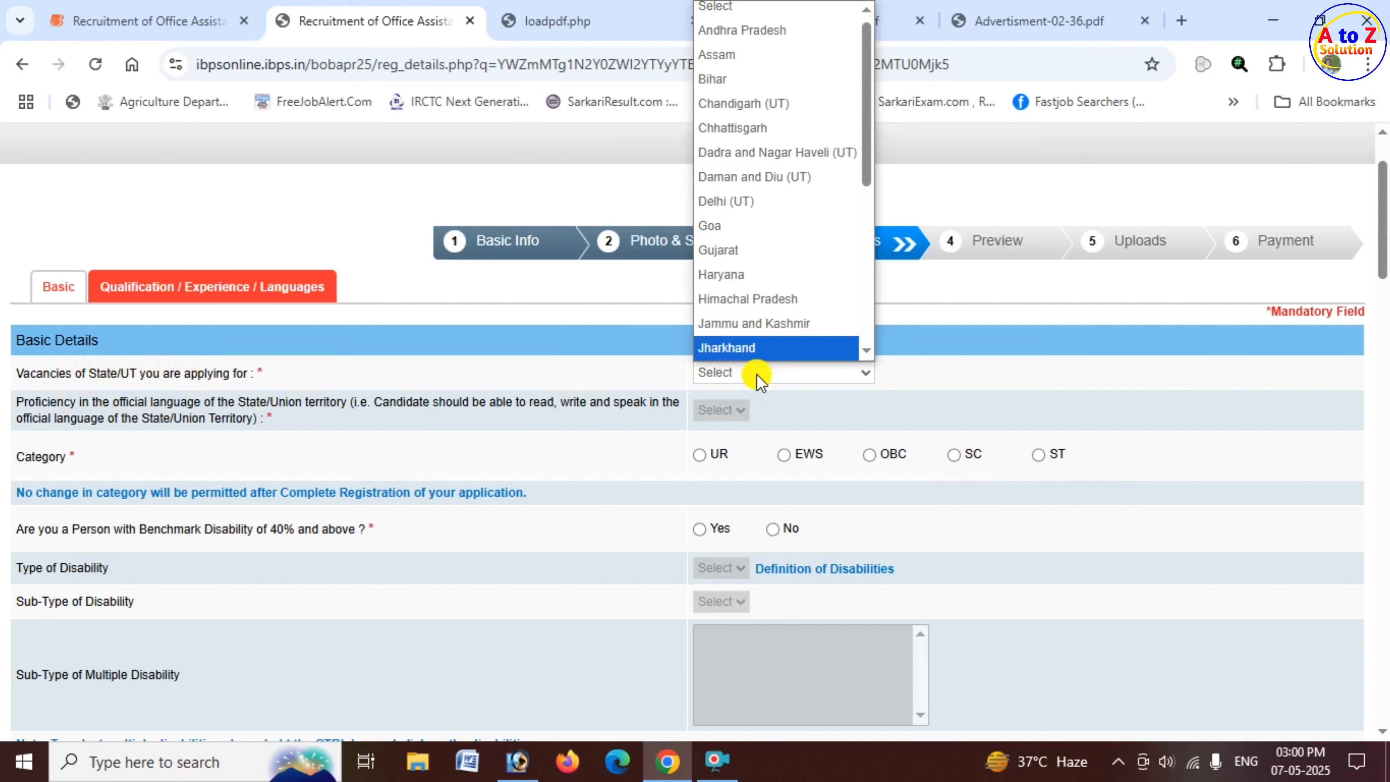
left_click(731, 83)
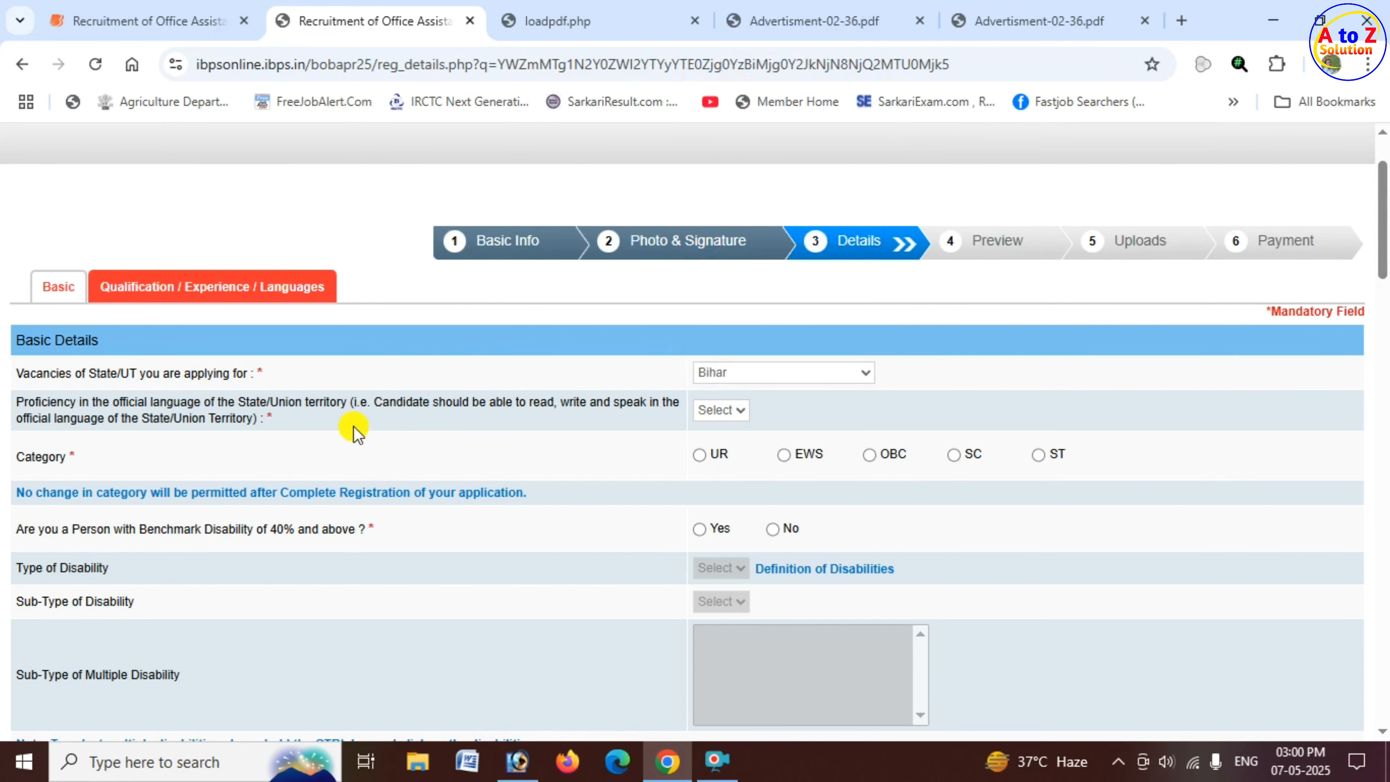
Step: Set the official language proficiency to Hindi and select OBC as the candidate's category
left_click(736, 412)
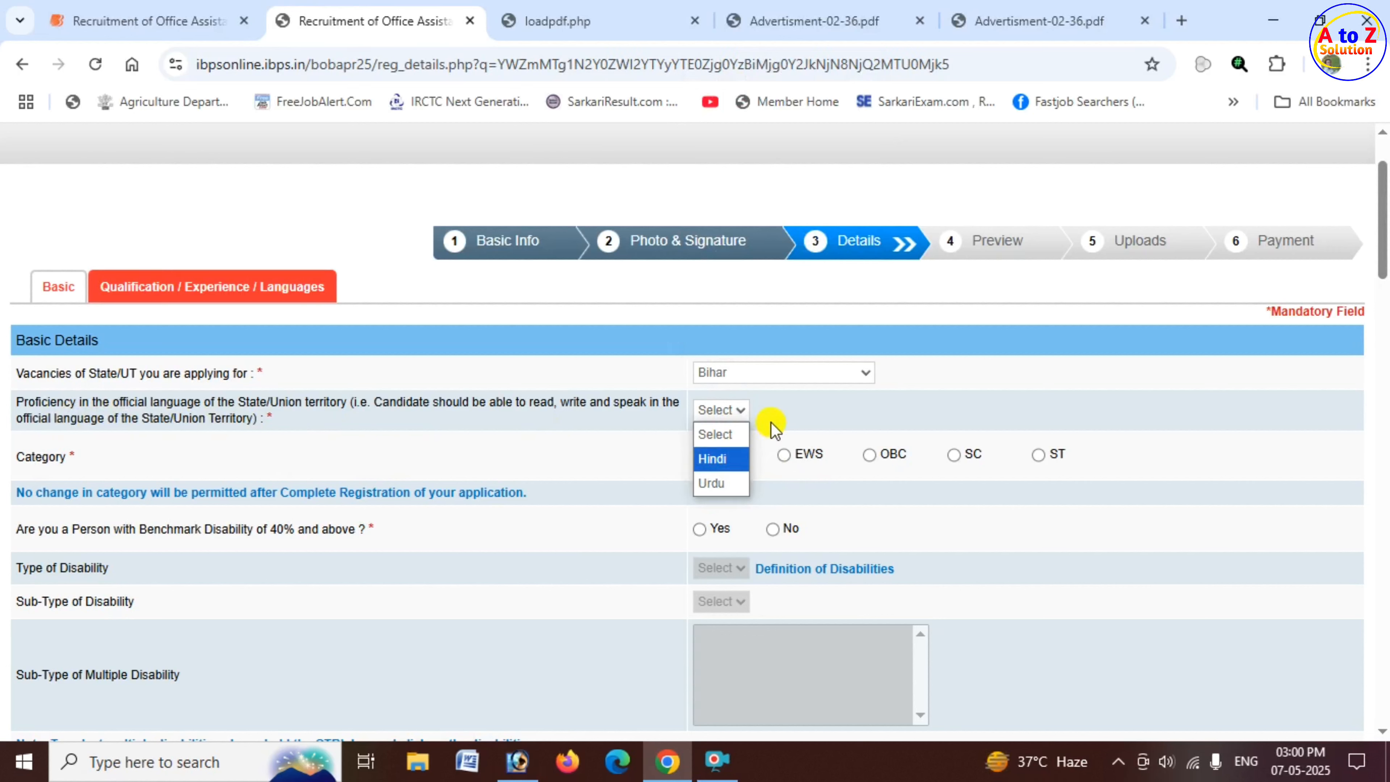
left_click(742, 378)
left_click(743, 378)
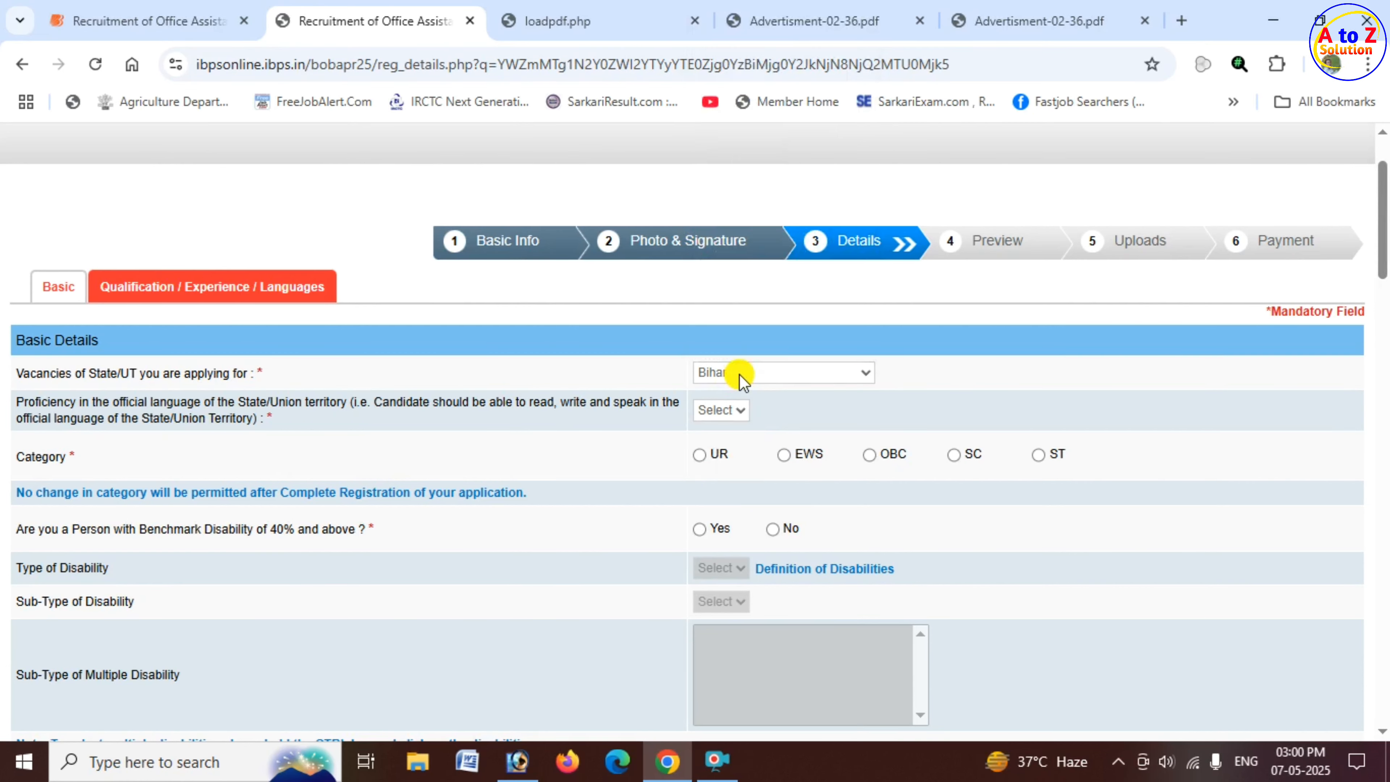
left_click(734, 410)
left_click(725, 465)
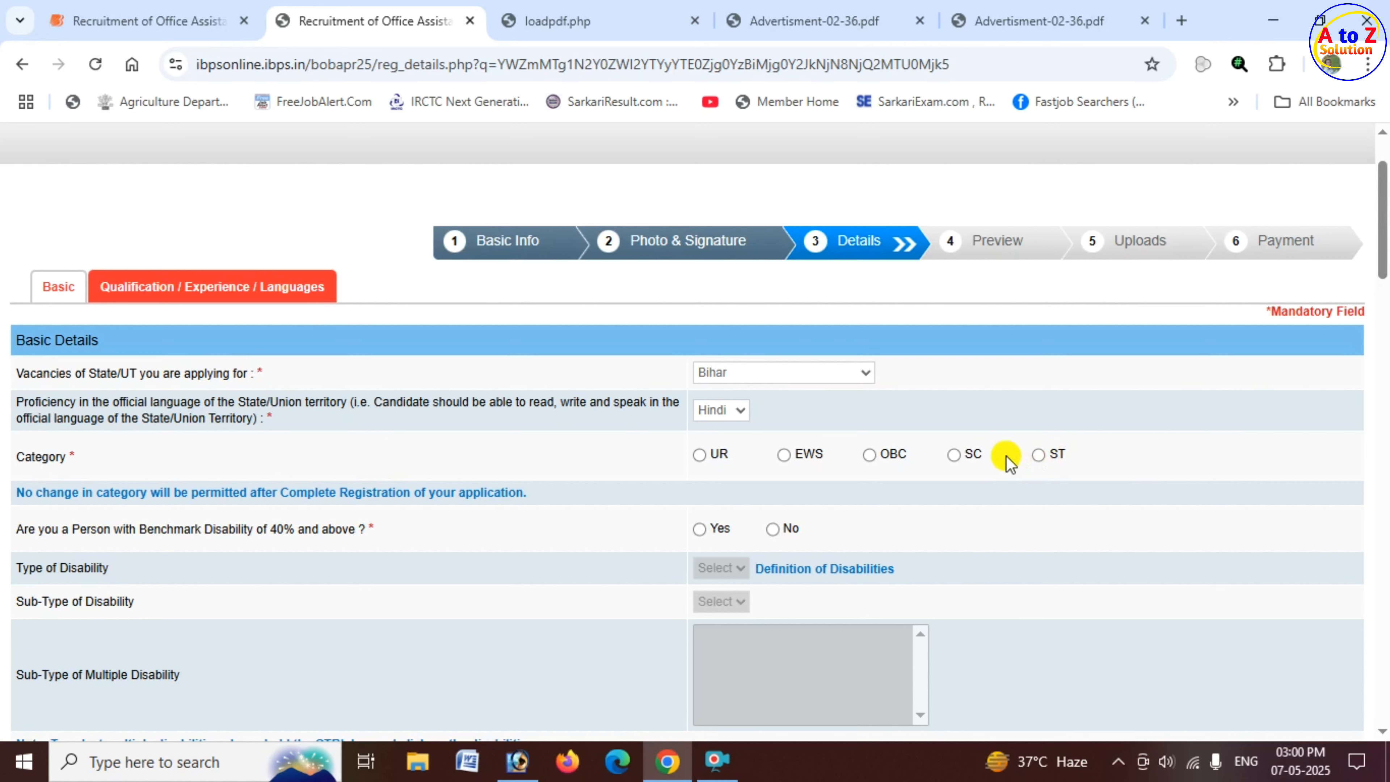
left_click(869, 454)
left_click(884, 296)
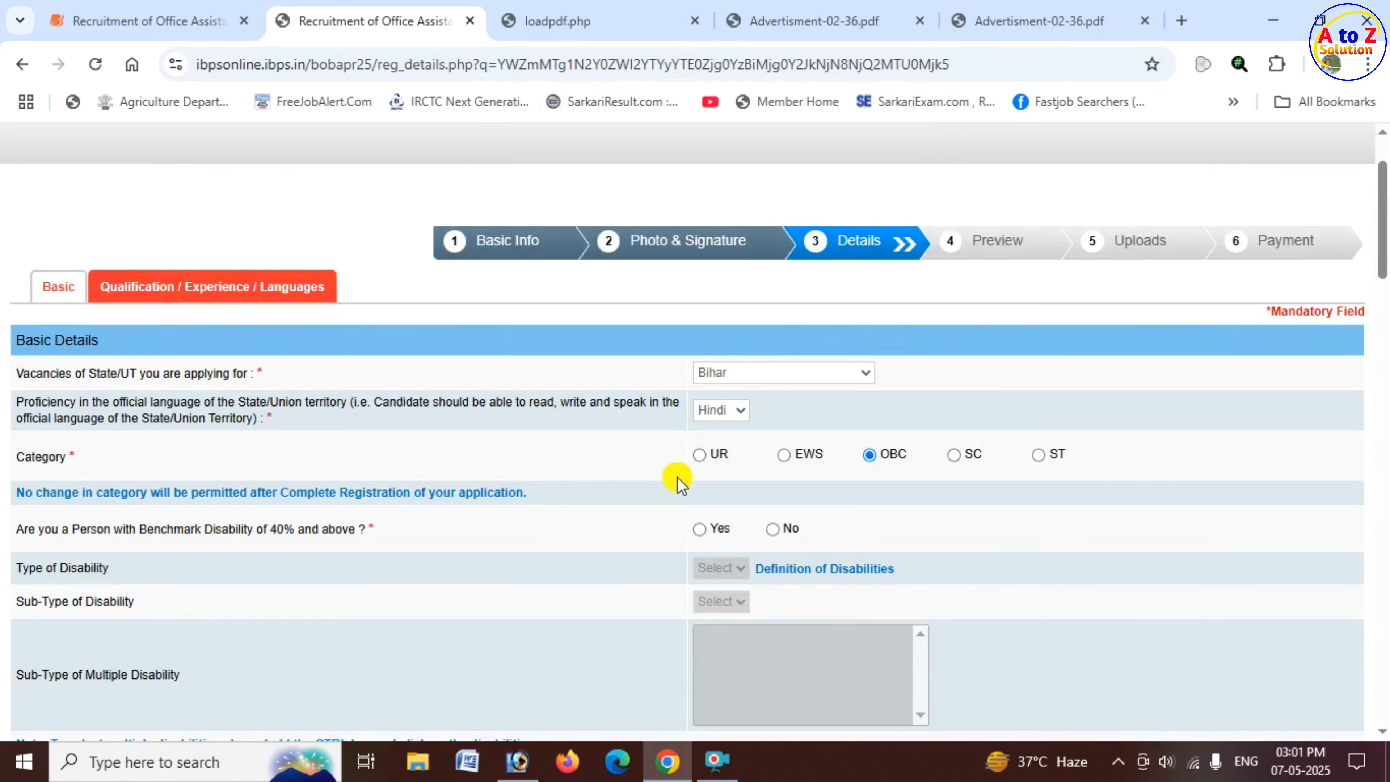
Step: Answer No to having a benchmark disability of 40% and above and to having a specified disability with difficulty in writing
scroll(673, 476, "down", 1)
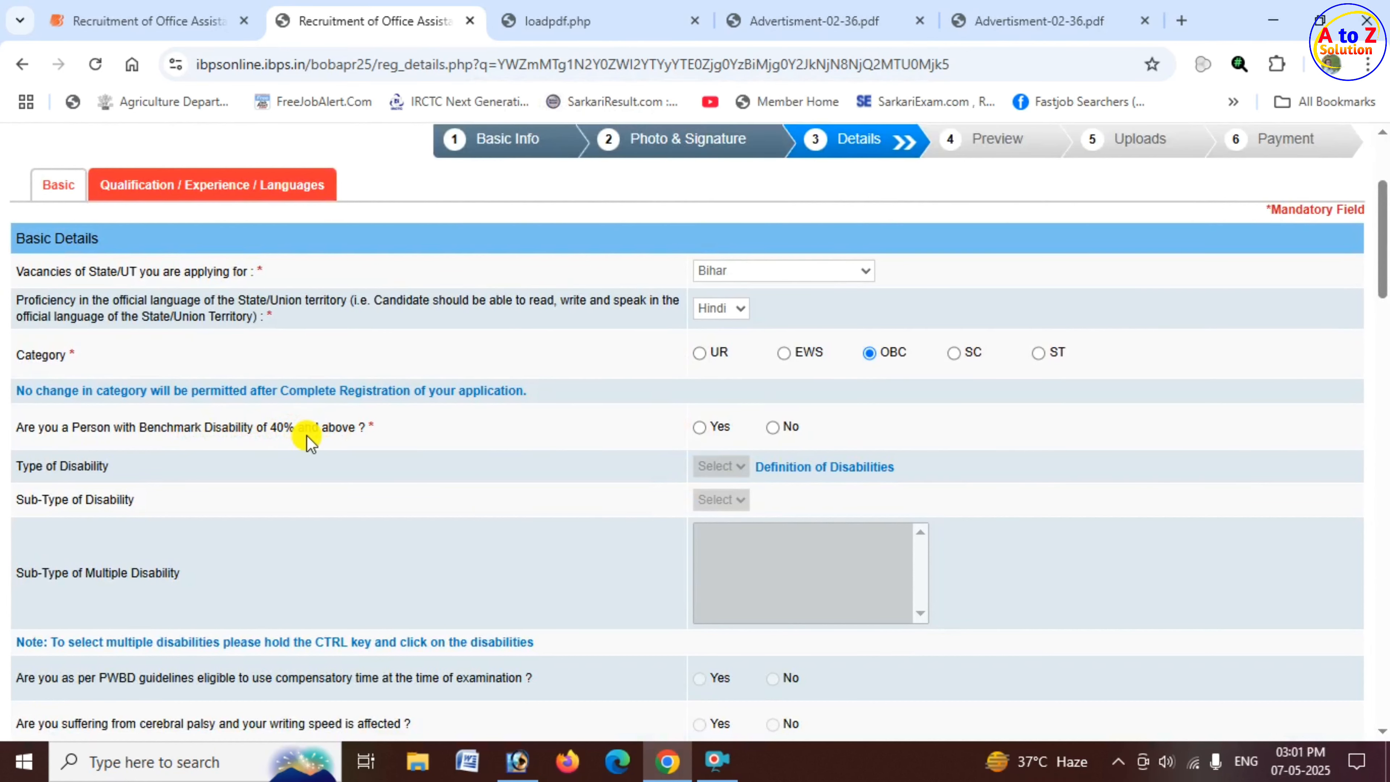
left_click(699, 427)
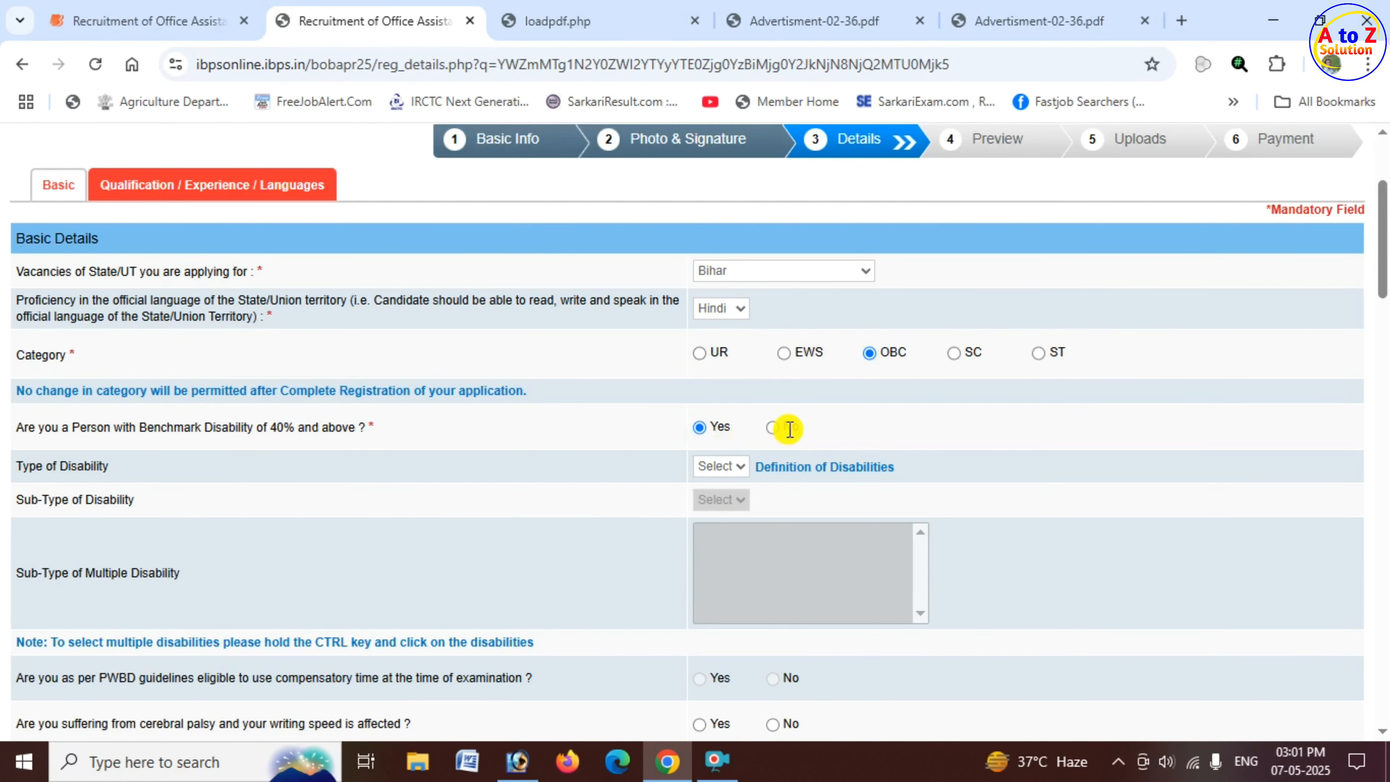
left_click(779, 428)
scroll(648, 460, "down", 3)
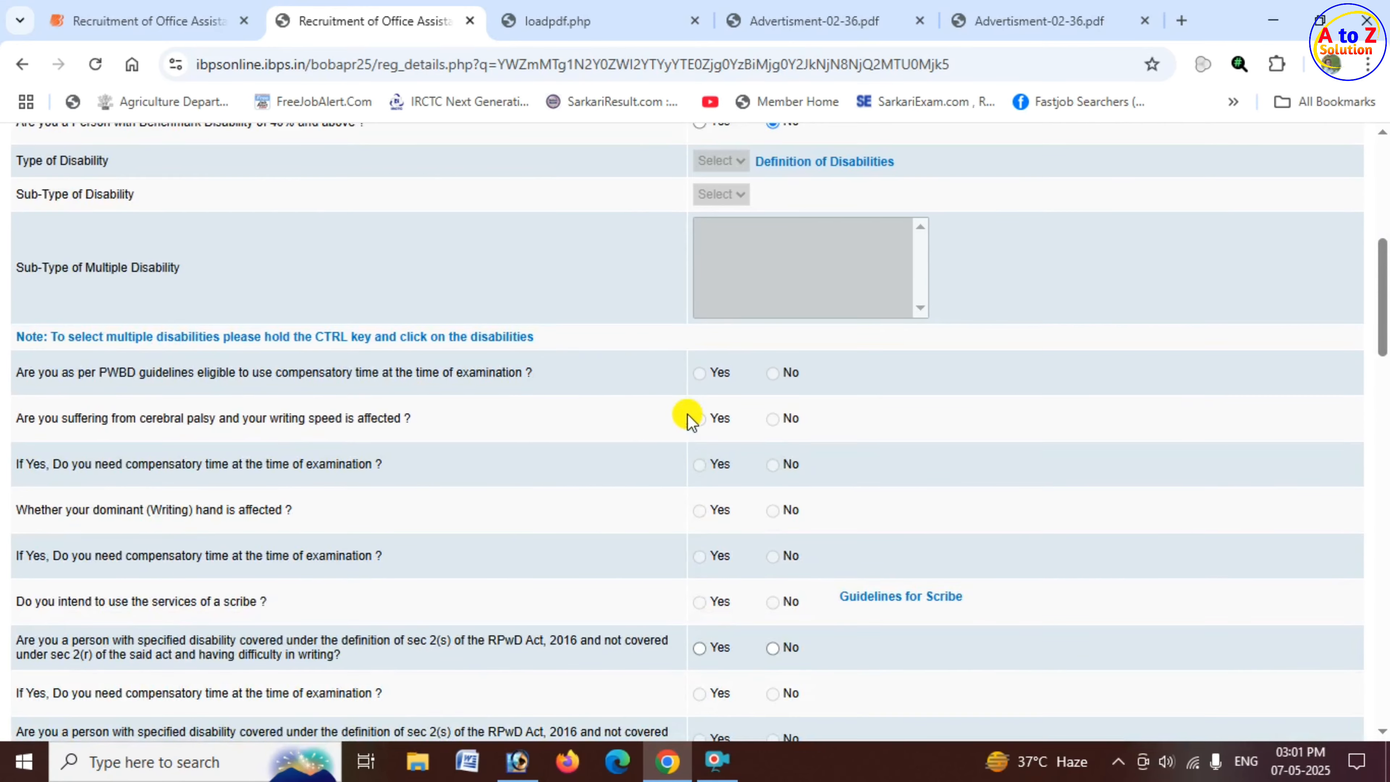
scroll(728, 408, "down", 3)
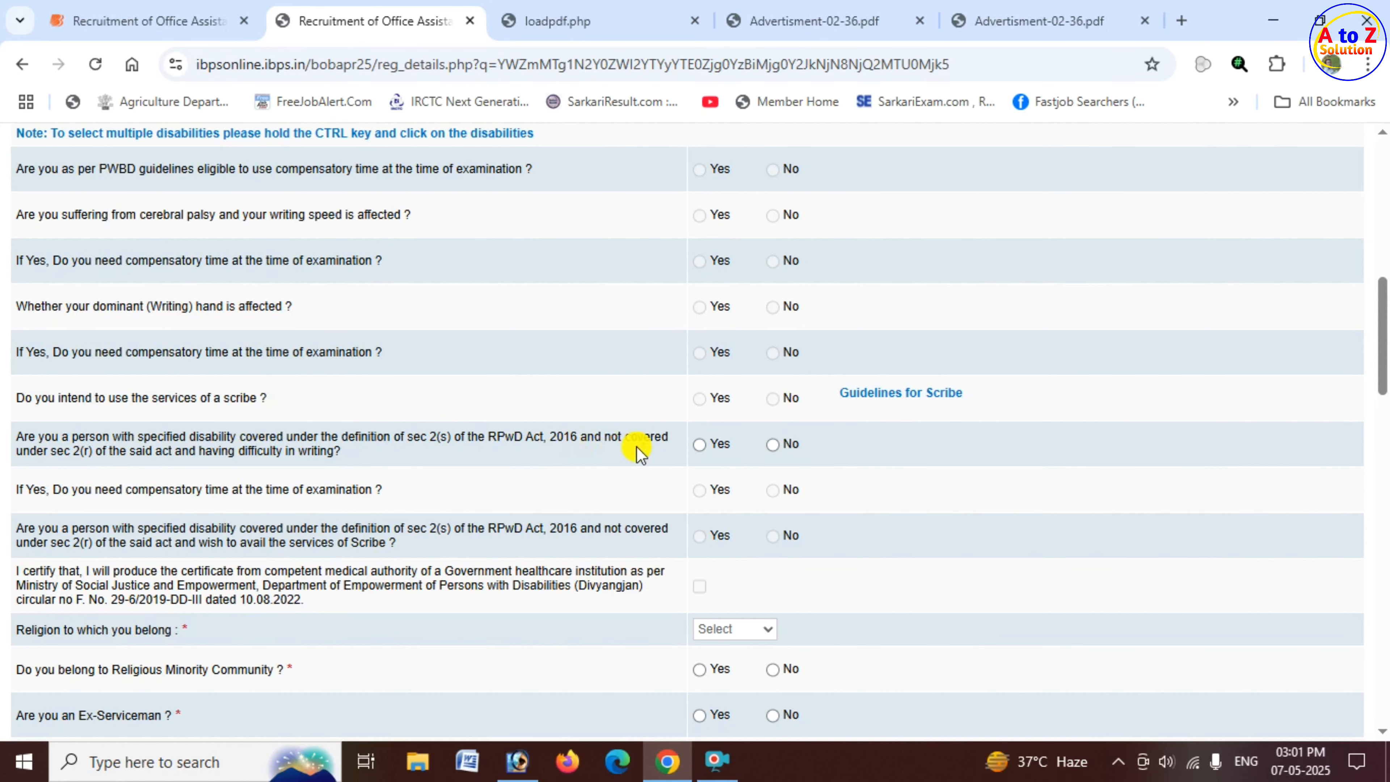
left_click(773, 445)
Step: Answer No to the religious minority community, Ex-Serviceman and Disabled Ex-Servicemen questions
scroll(611, 472, "down", 5)
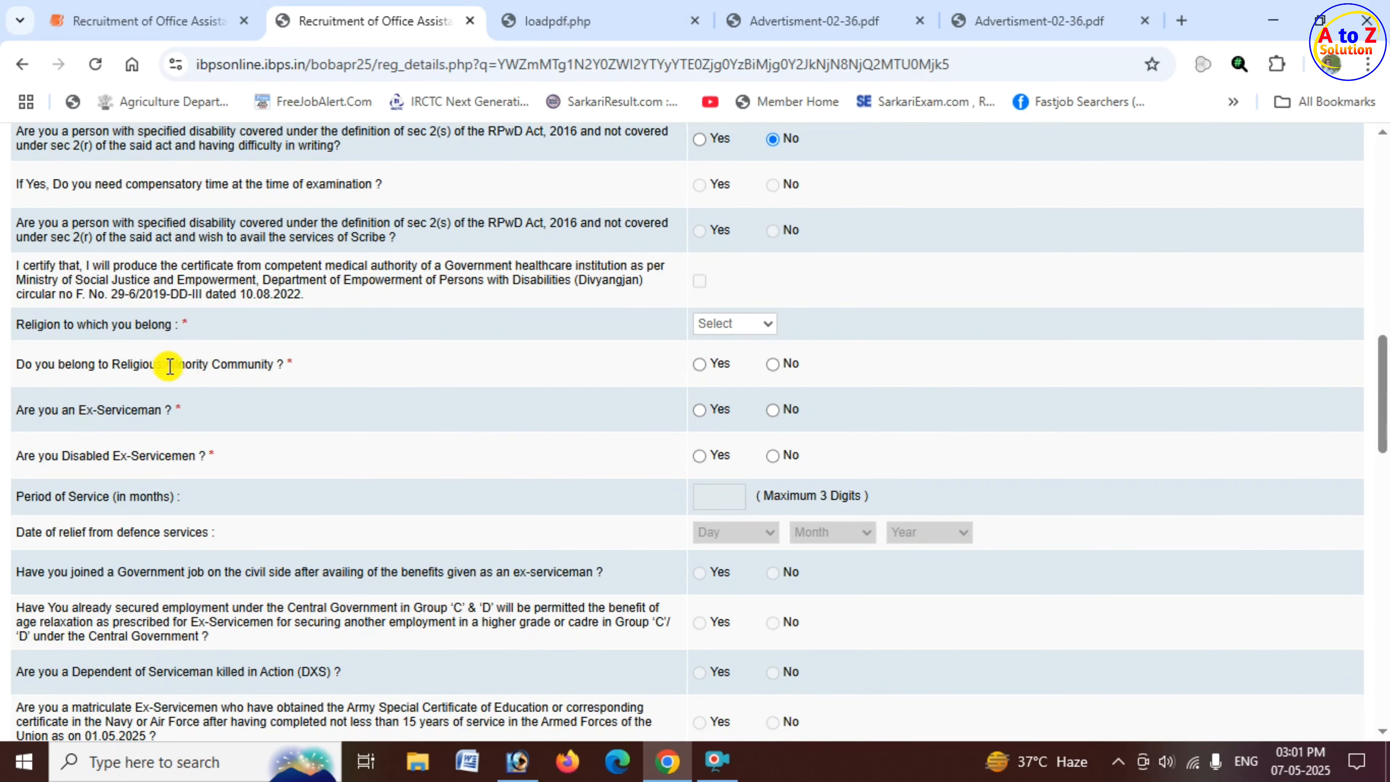
left_click(699, 364)
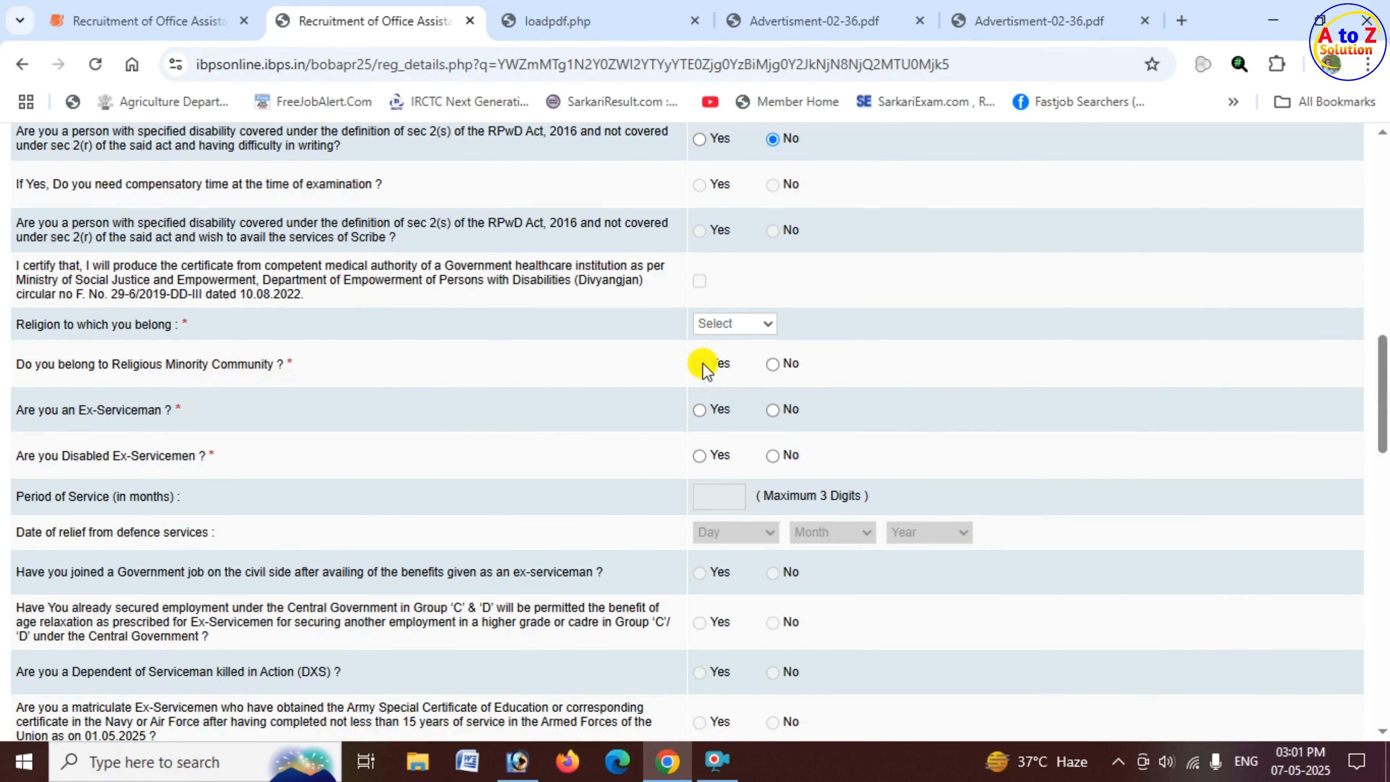
left_click(778, 365)
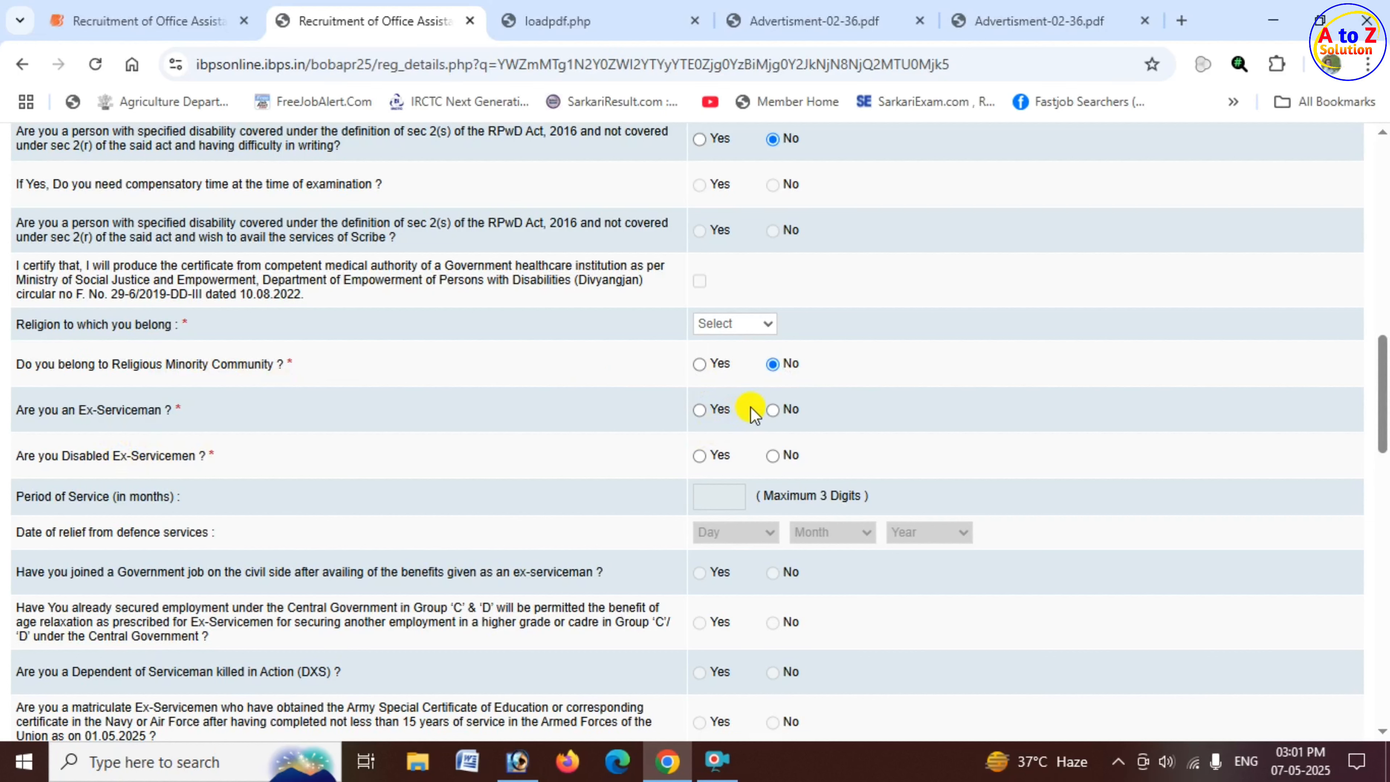
left_click(773, 410)
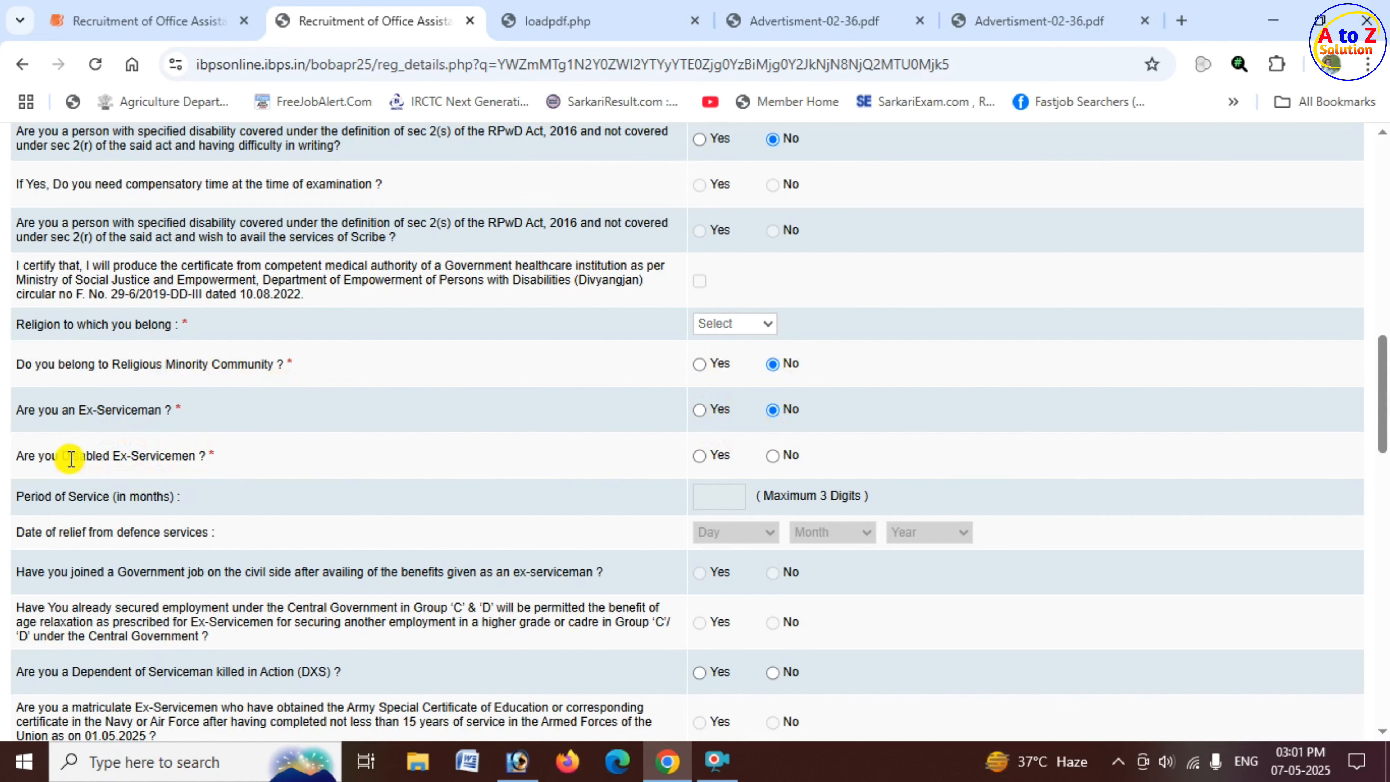
left_click(699, 455)
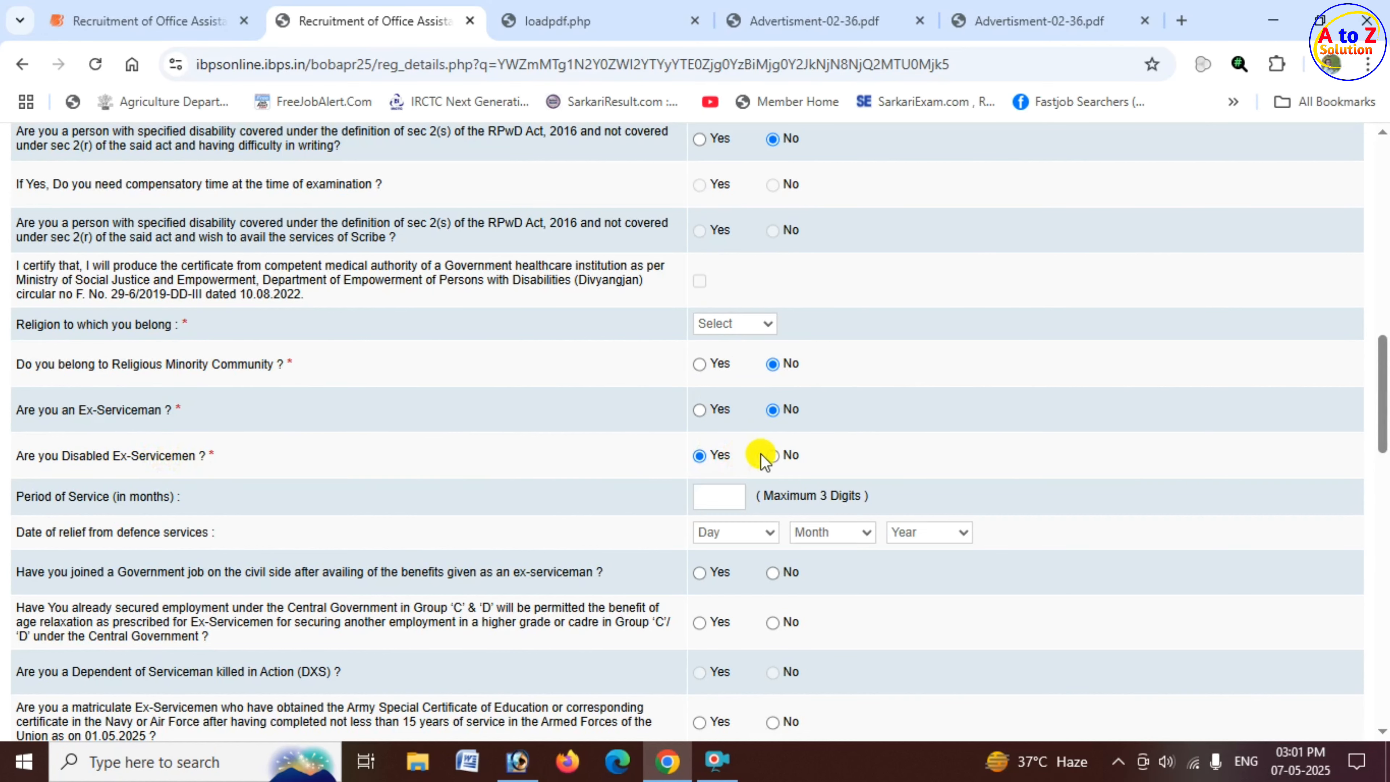
left_click(773, 457)
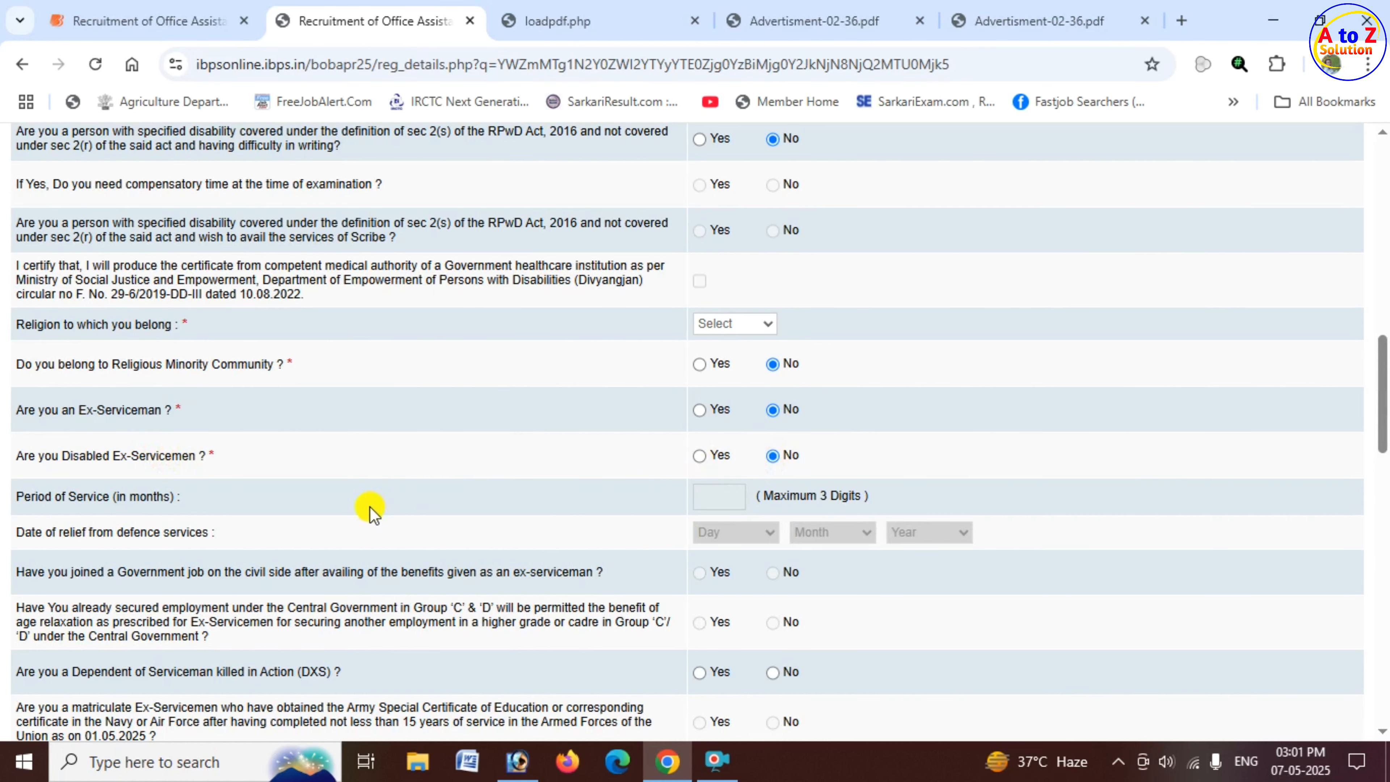
Step: Answer No to being a dependent of a serviceman killed in action and to seeking the widow, divorced or separated women relaxation
scroll(369, 511, "down", 3)
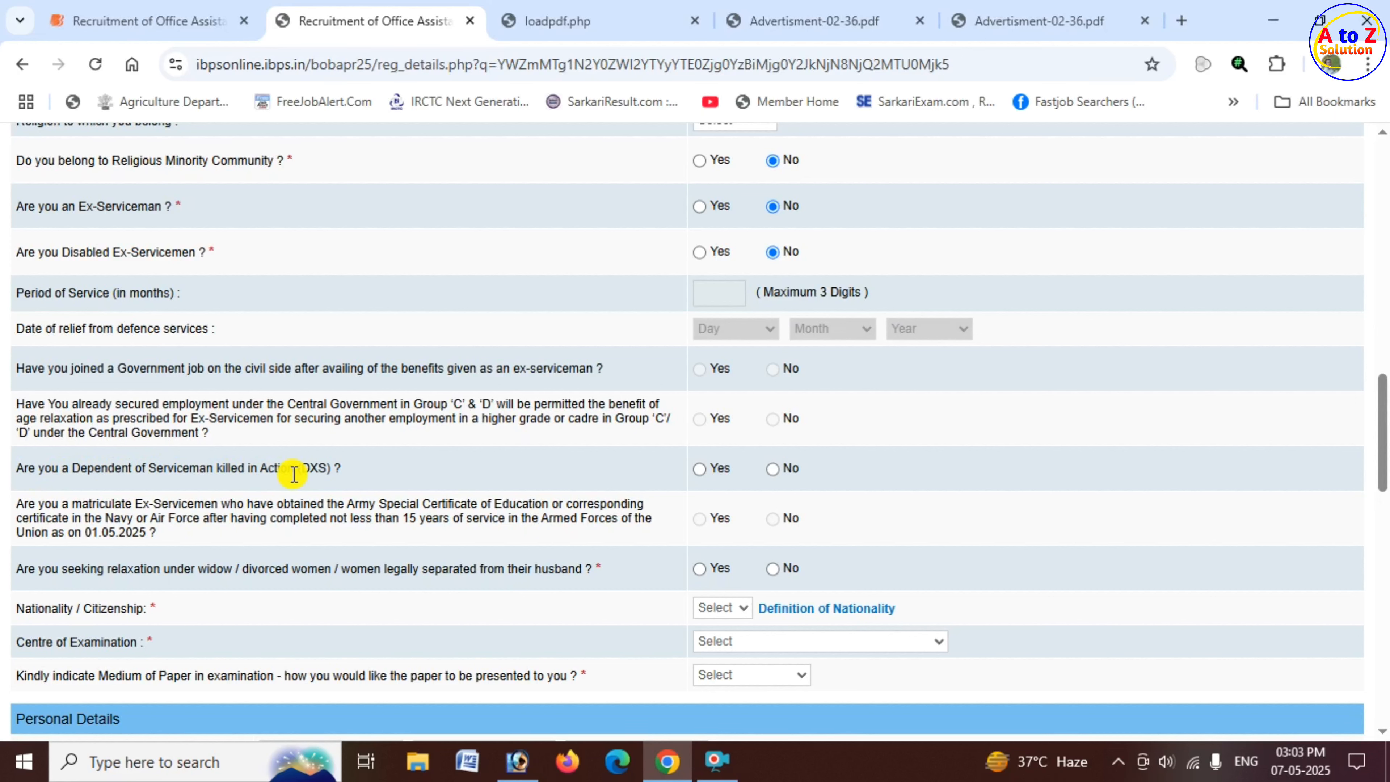
left_click(699, 469)
left_click(772, 469)
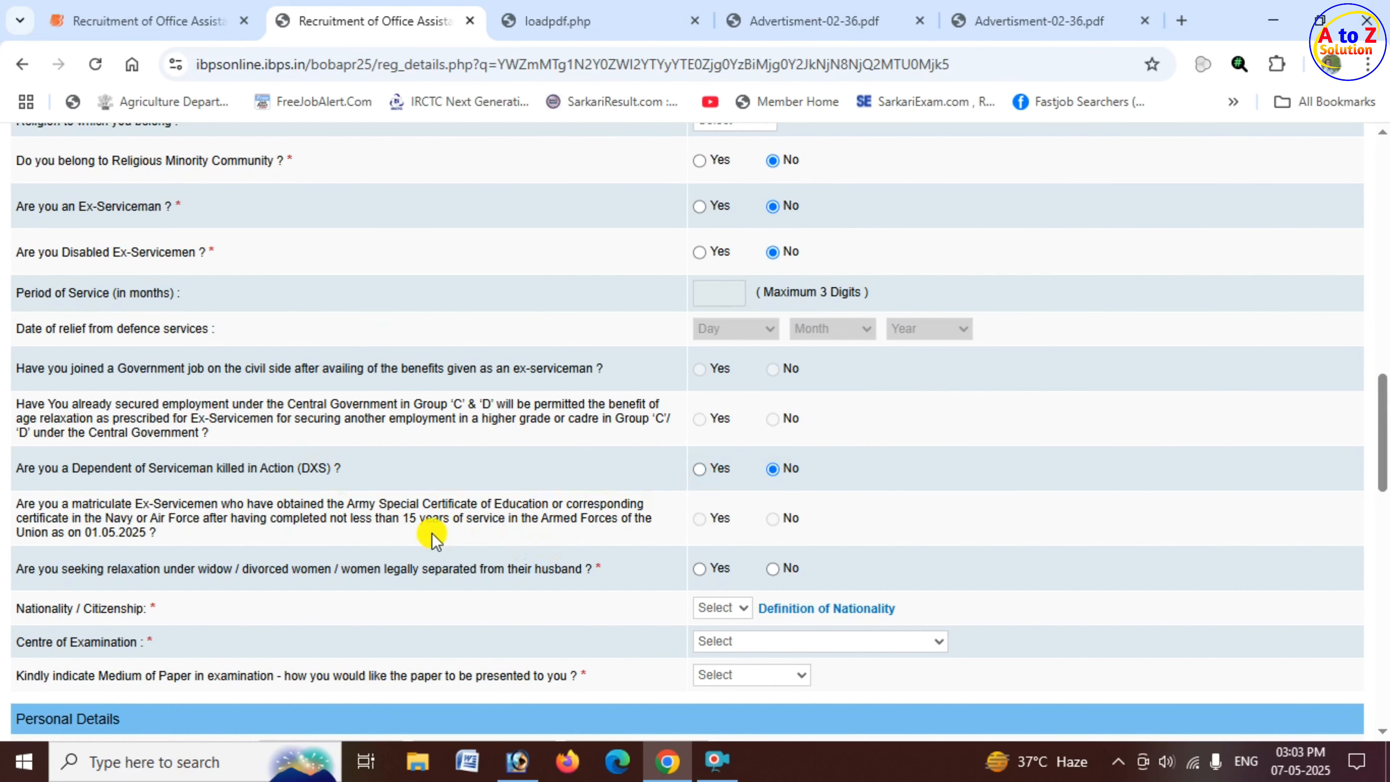
scroll(427, 536, "down", 2)
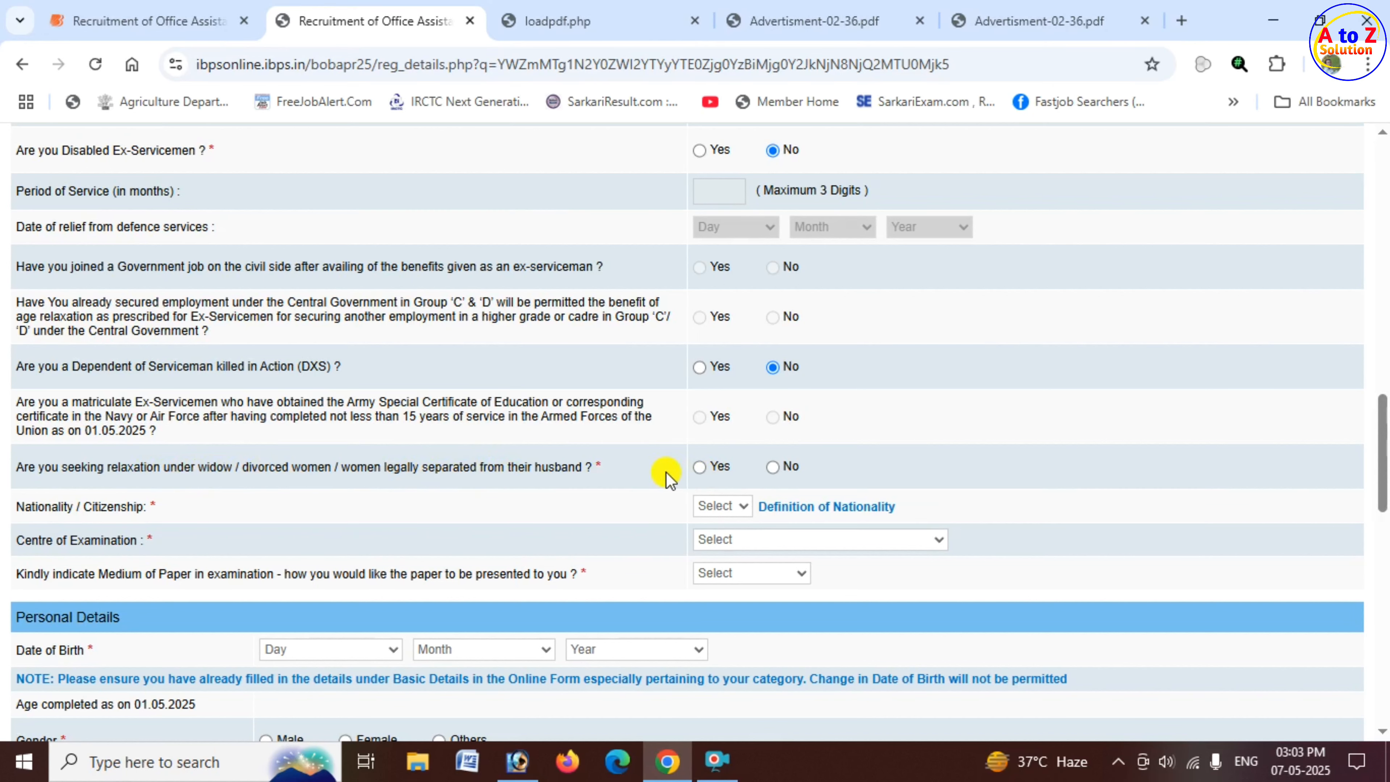
left_click(699, 469)
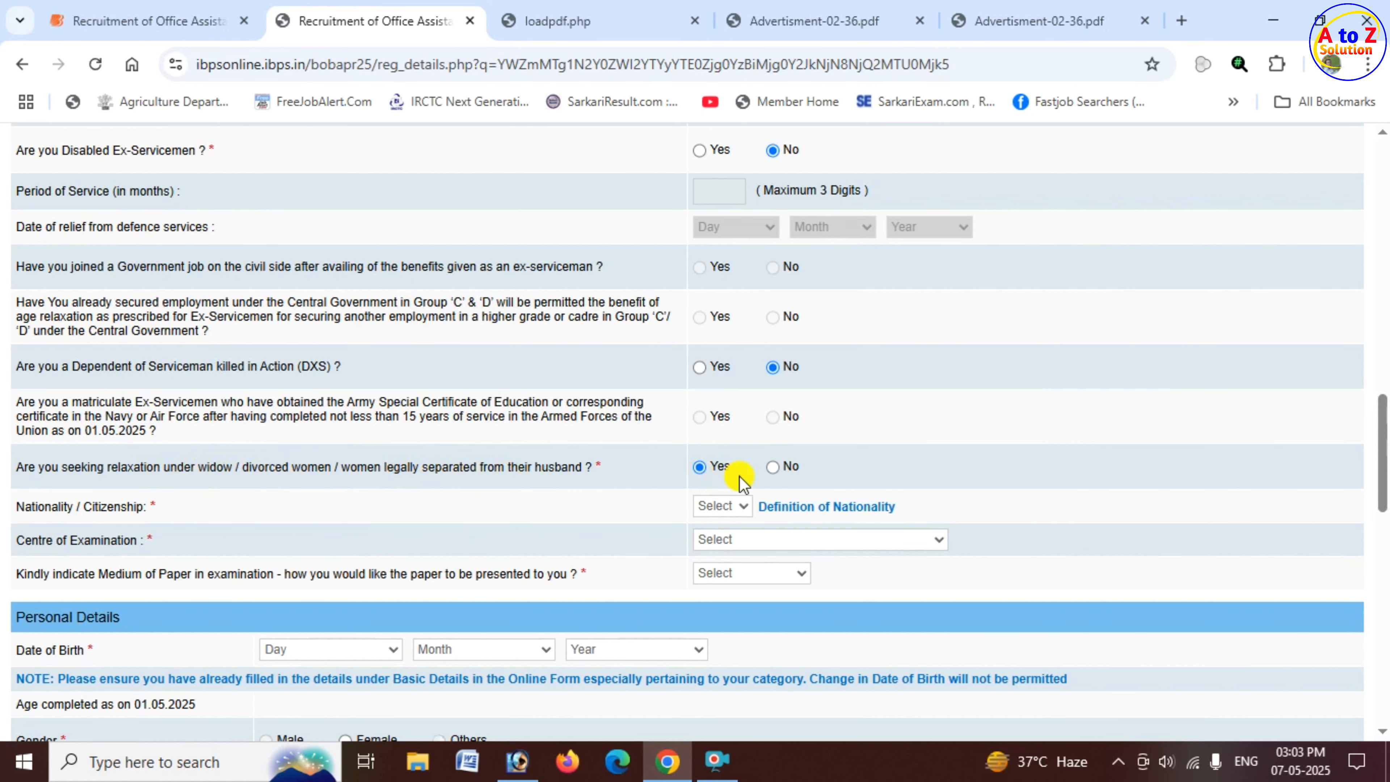
left_click(774, 468)
Step: Set the candidate's nationality / citizenship to Indian
scroll(682, 512, "down", 2)
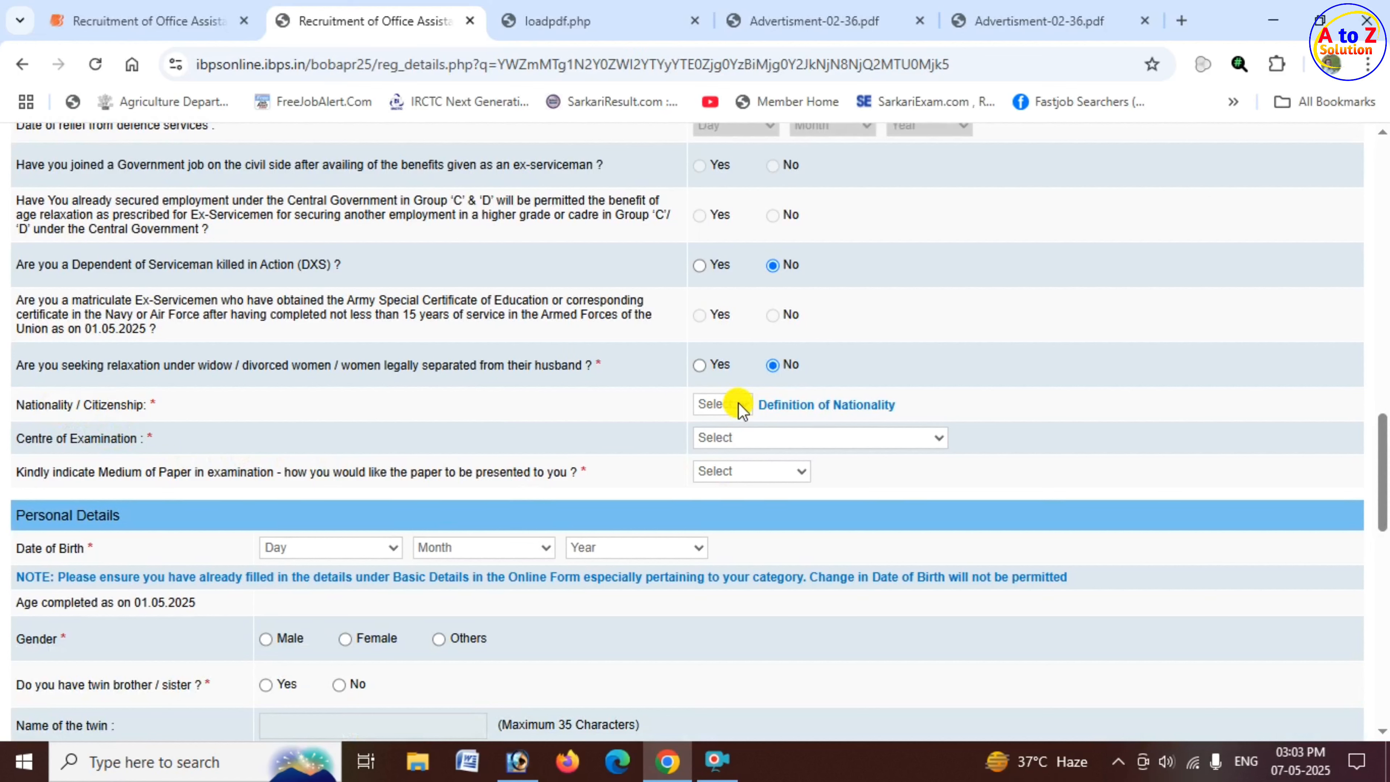
left_click(738, 401)
left_click(717, 455)
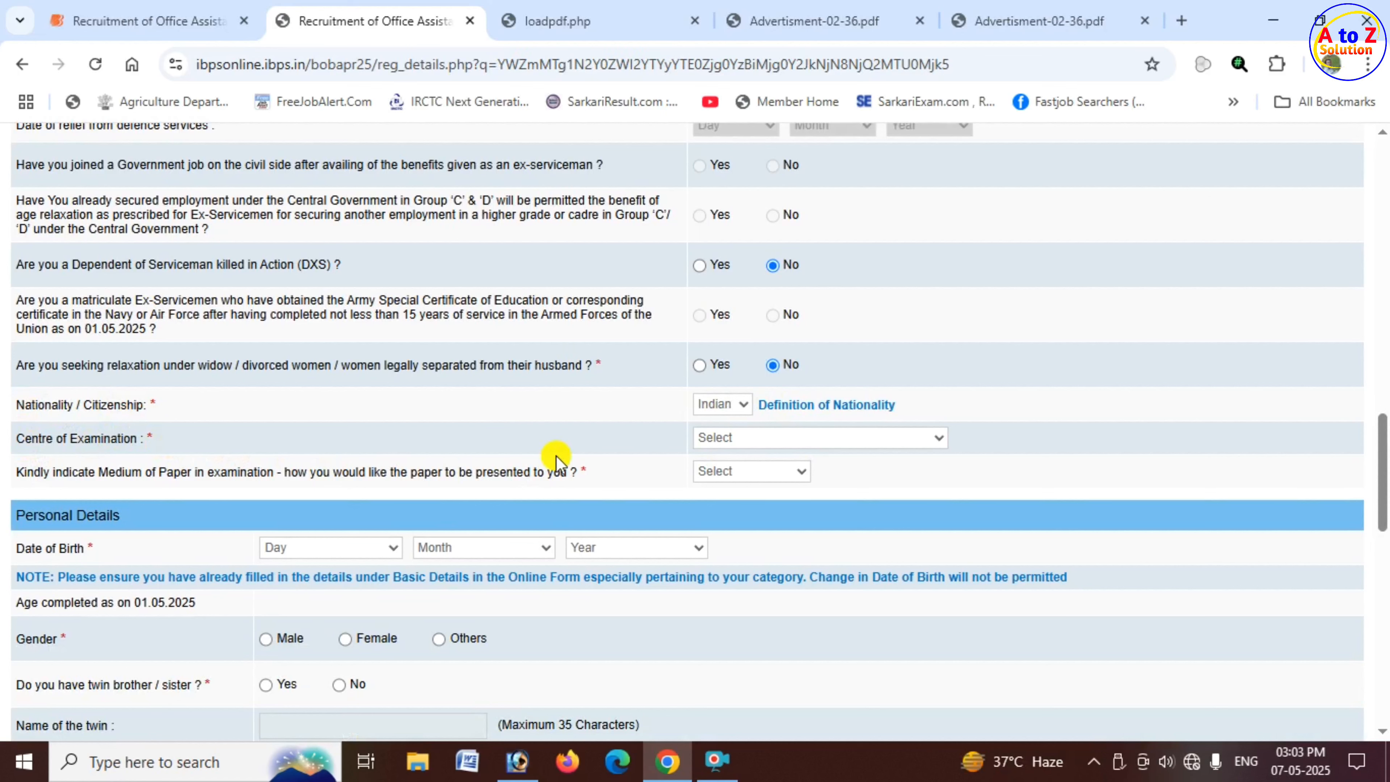
Step: Choose Patna as the centre of examination and English and Hindi as the medium of the paper
left_click(789, 437)
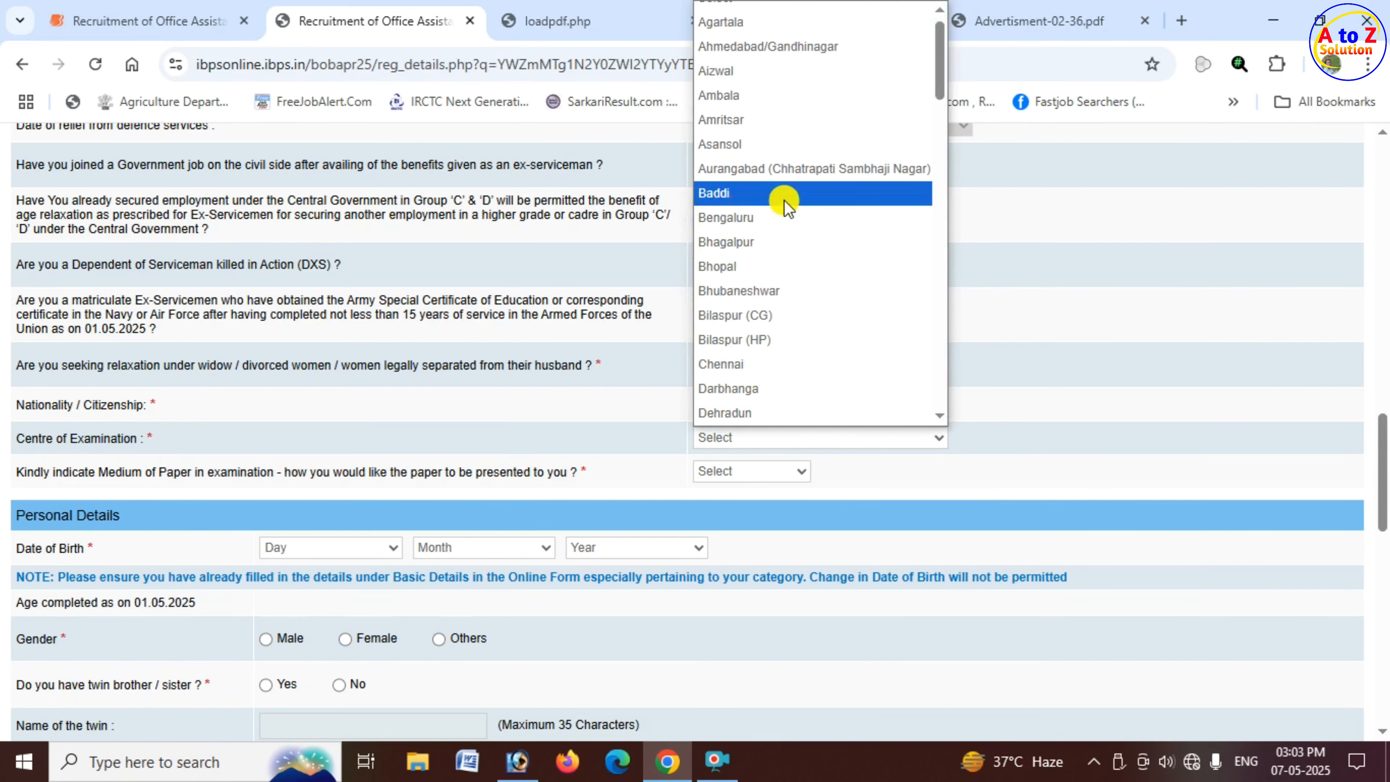
key("p")
scroll(788, 279, "down", 10)
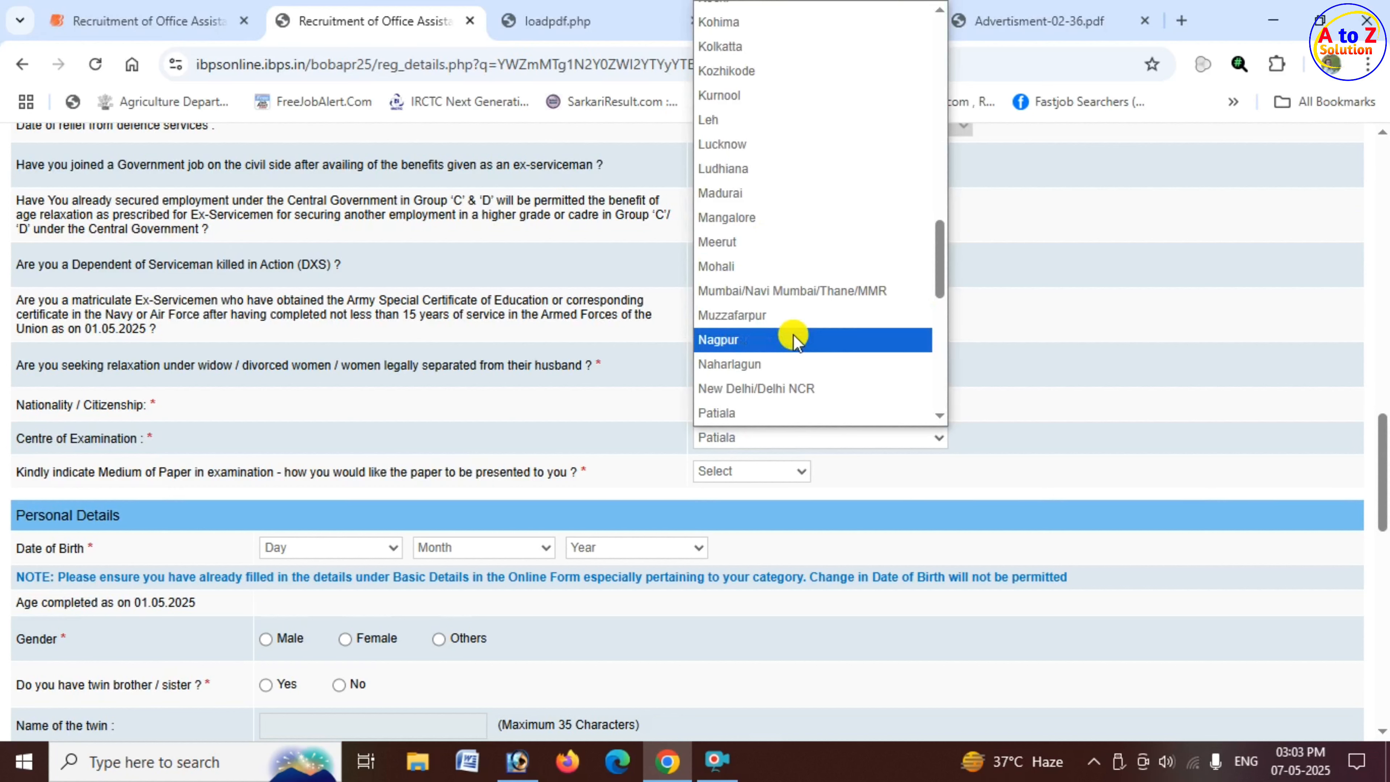
key("p")
key("p")
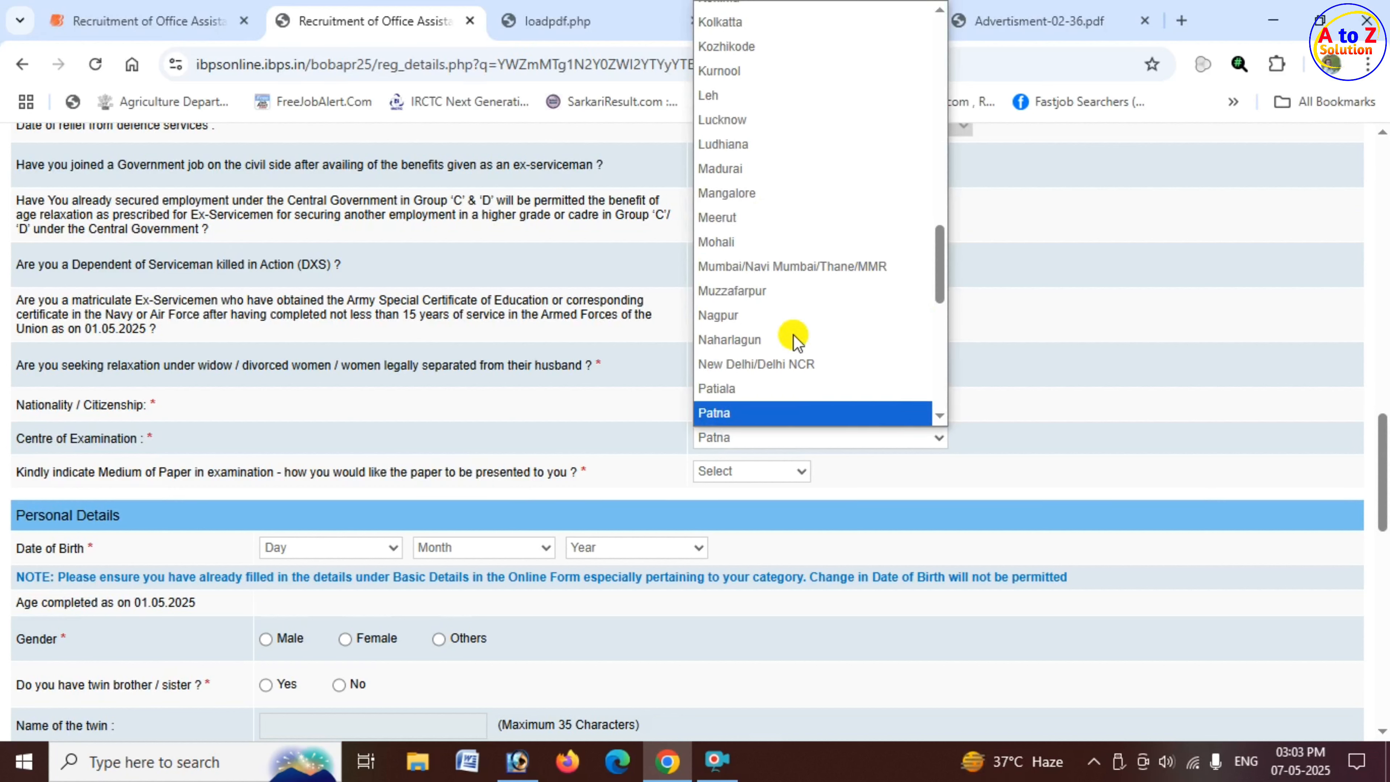
key("Return")
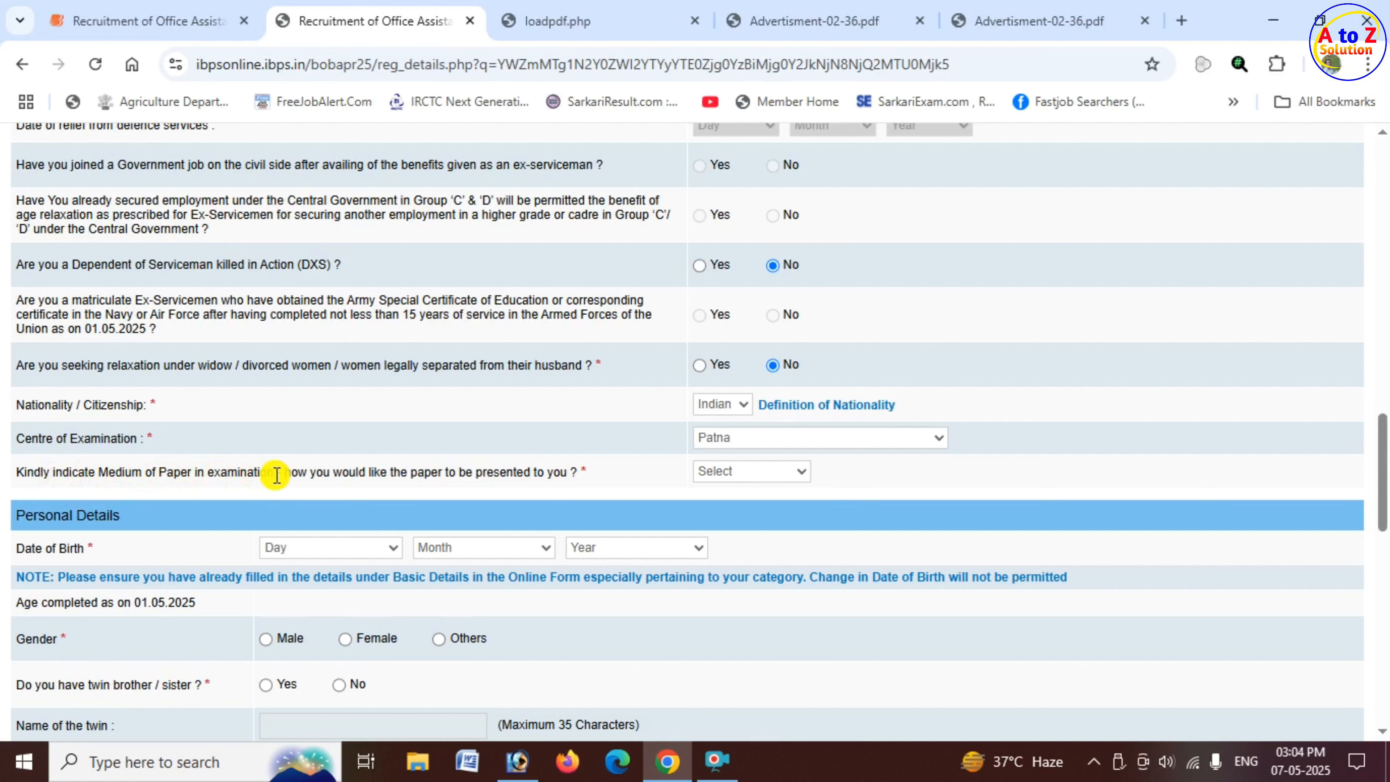
left_click(754, 474)
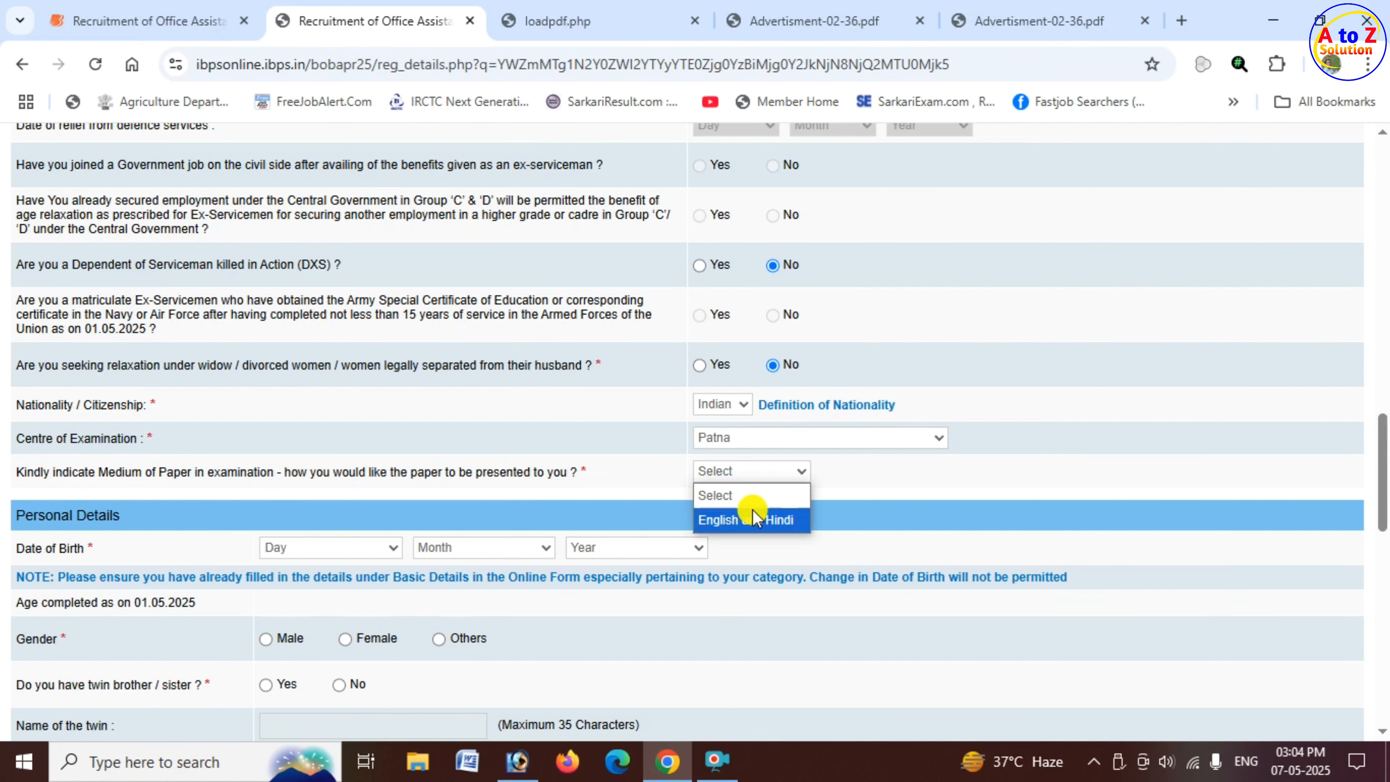
left_click(772, 520)
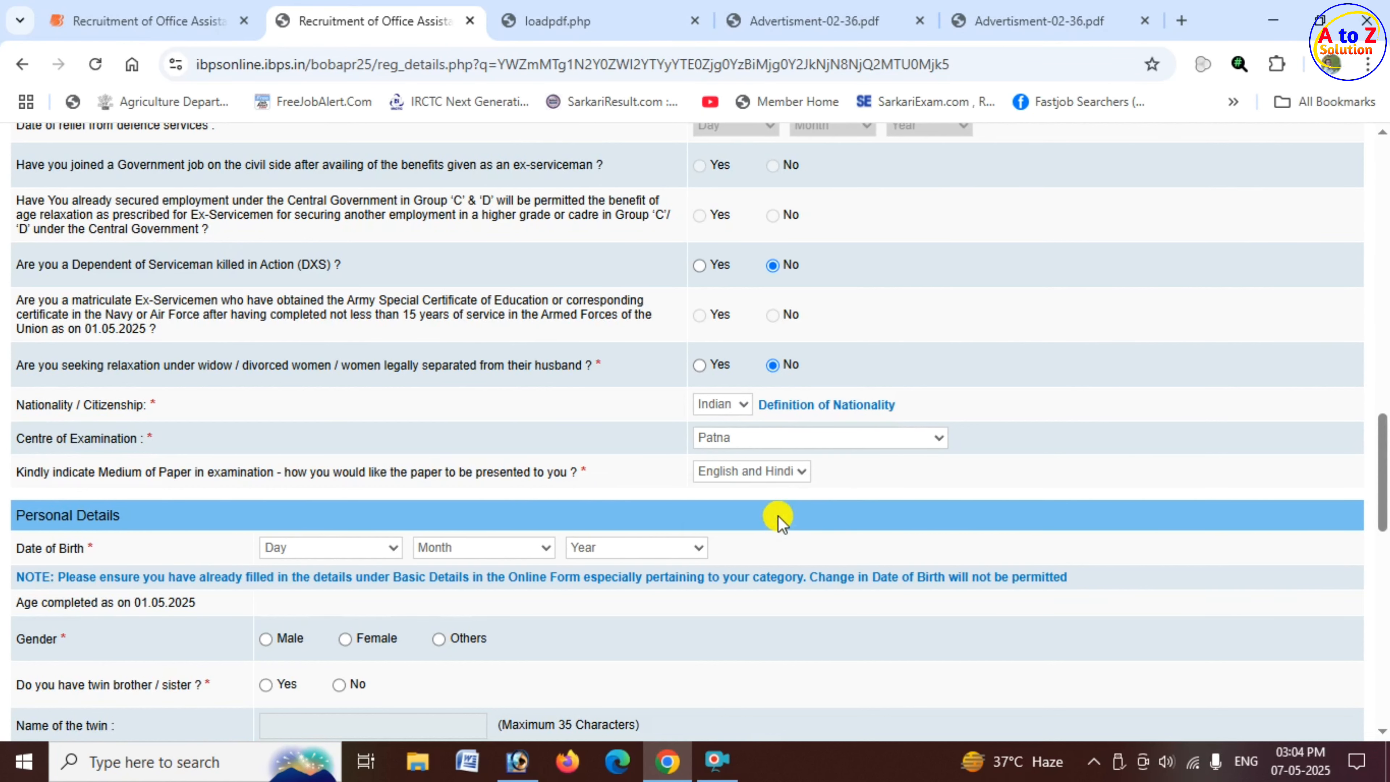
Step: Enter the day, month and year of the candidate's date of birth in the personal details
scroll(186, 487, "down", 4)
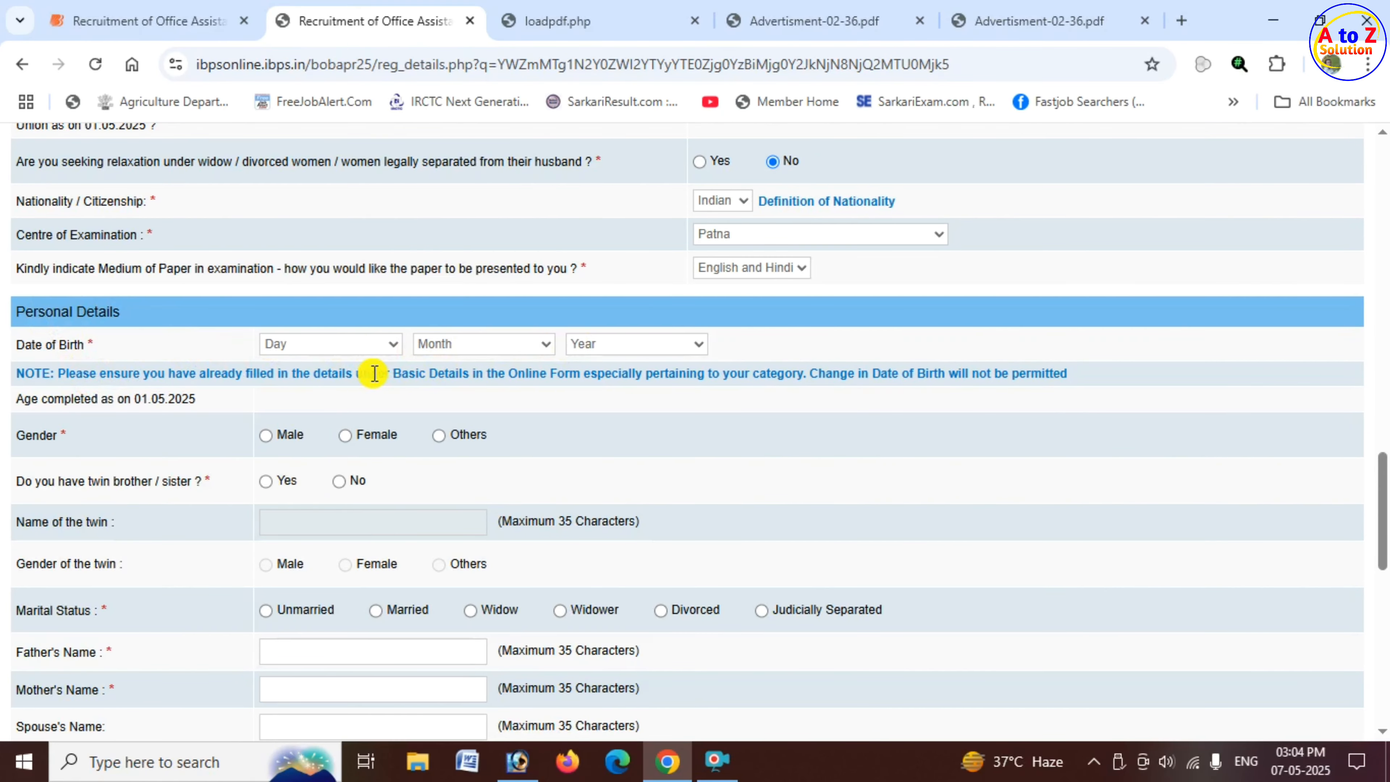
left_click(348, 345)
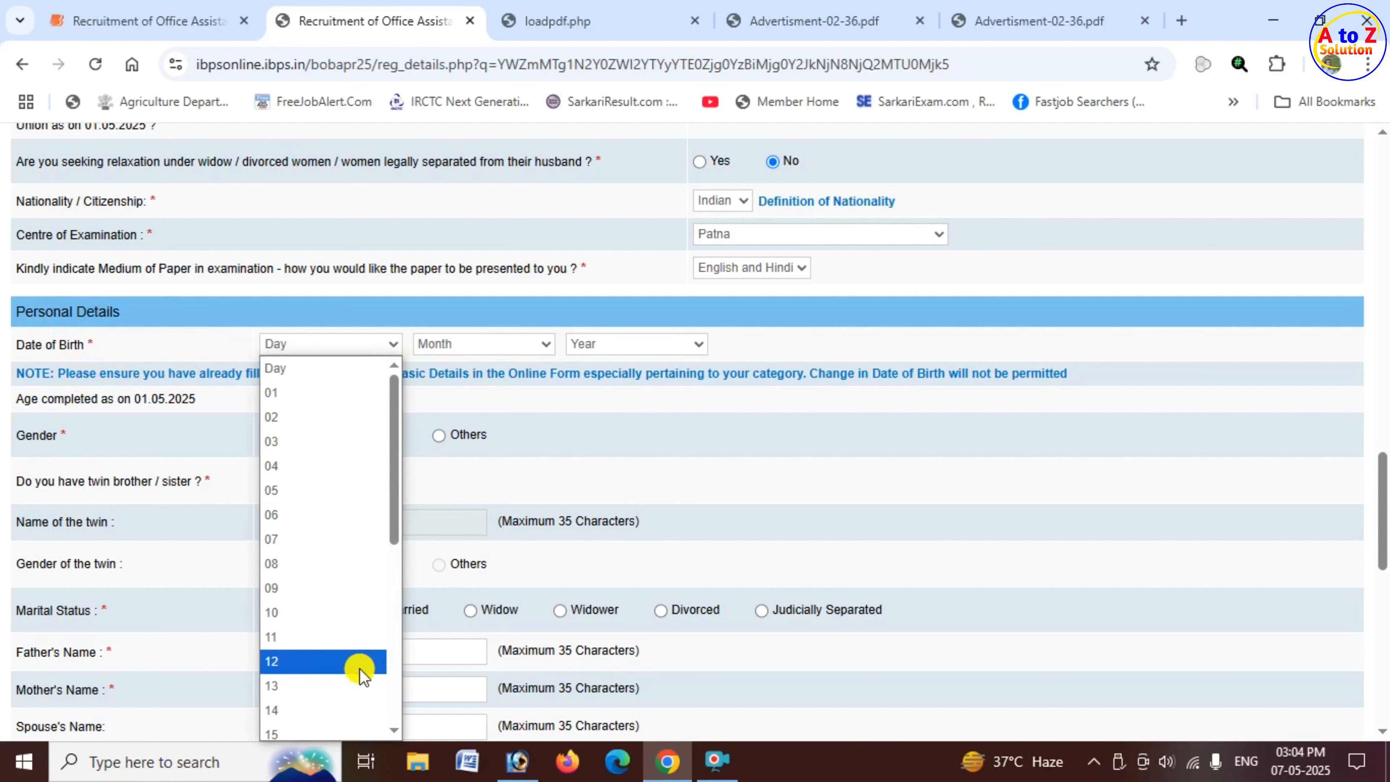
left_click(313, 661)
left_click(534, 356)
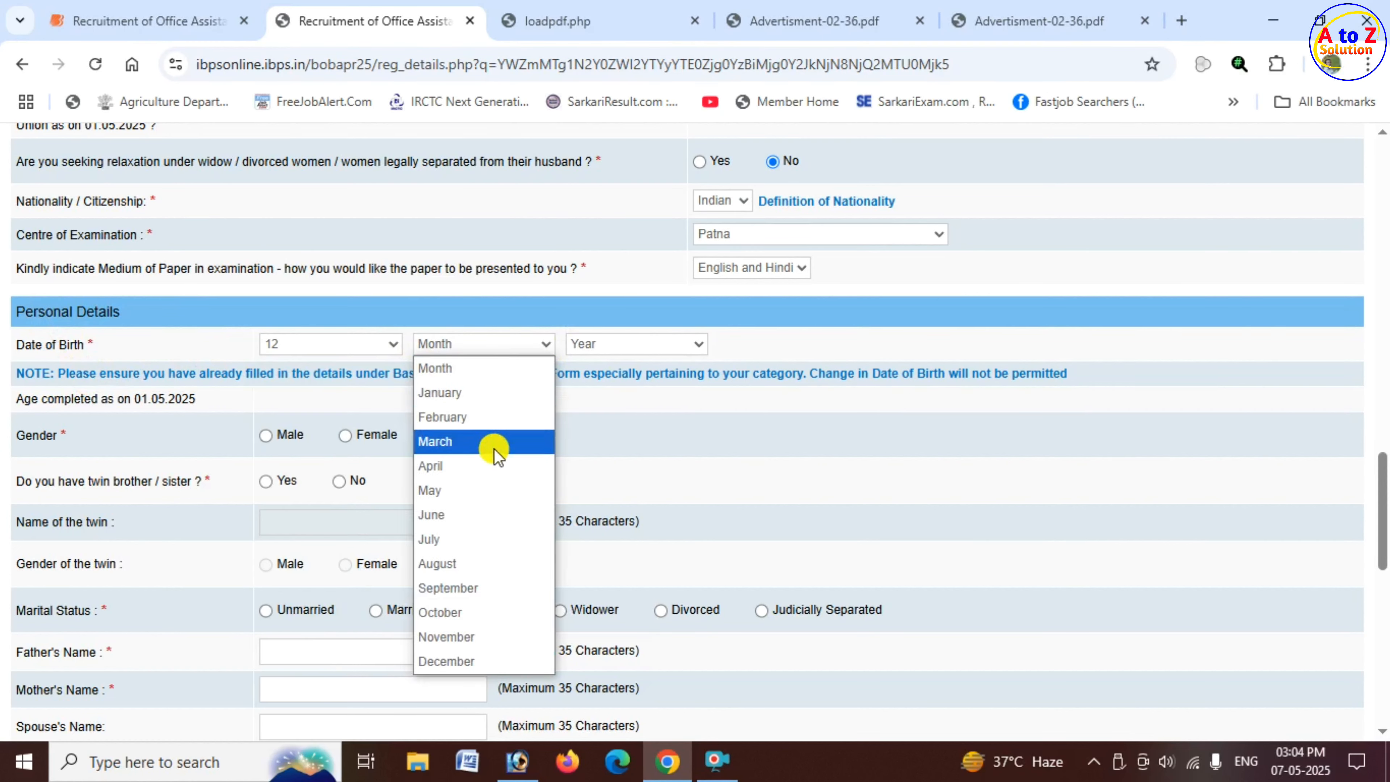
left_click(505, 442)
left_click(684, 346)
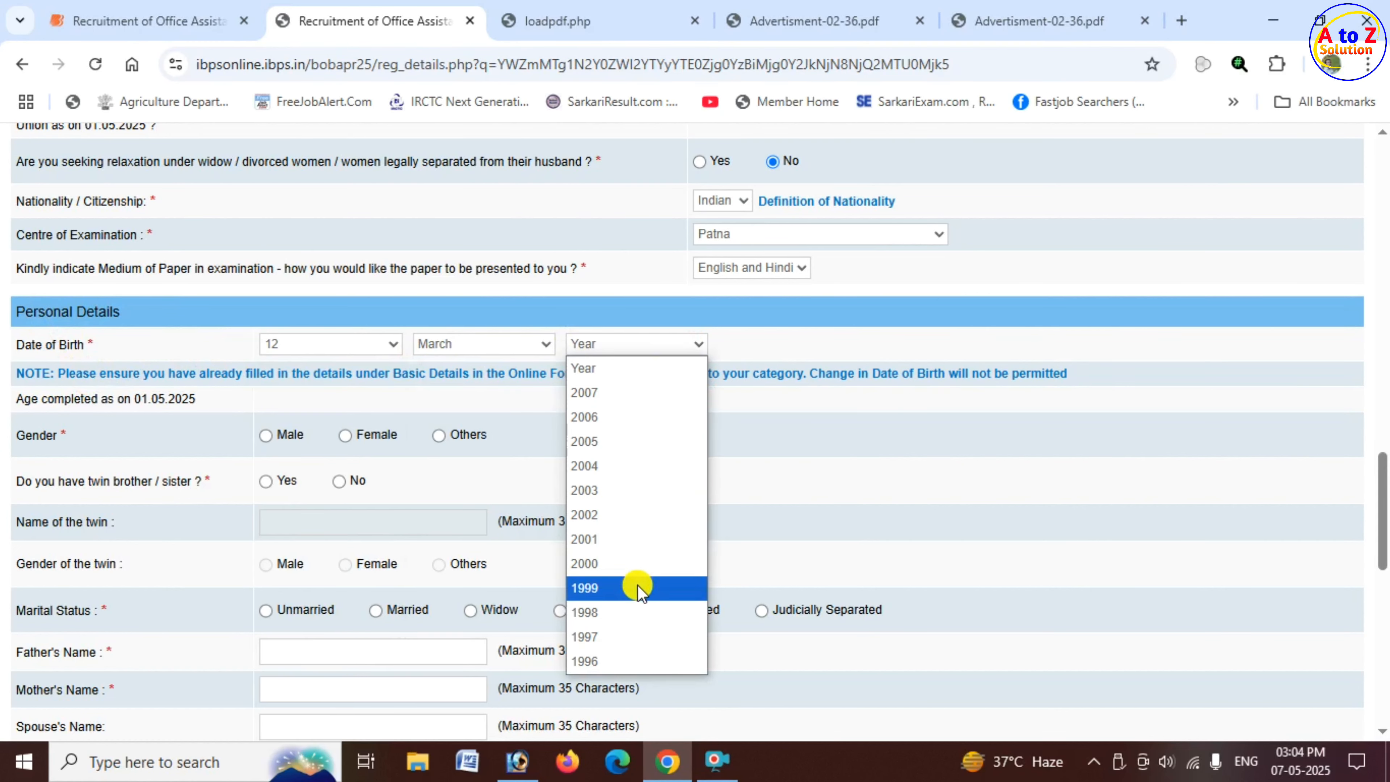
left_click(613, 661)
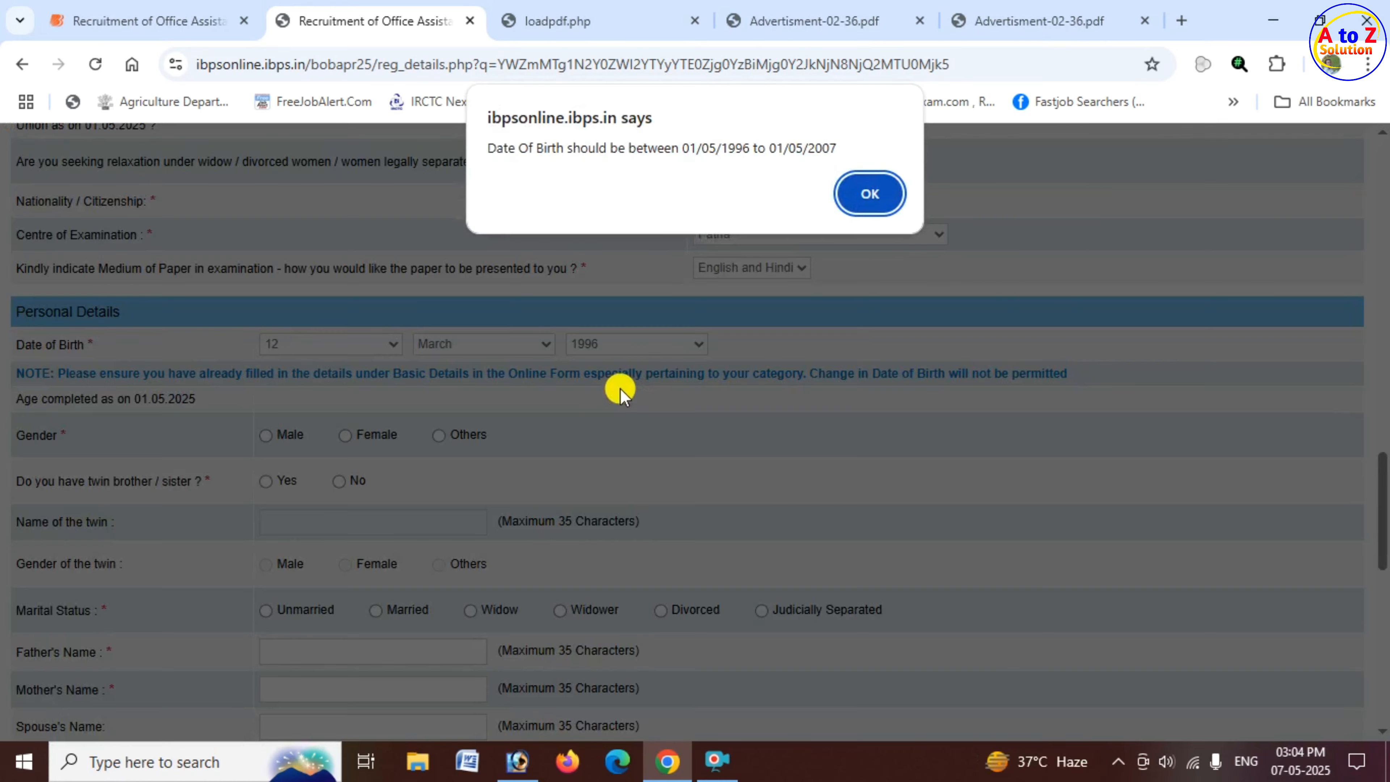
key("Return")
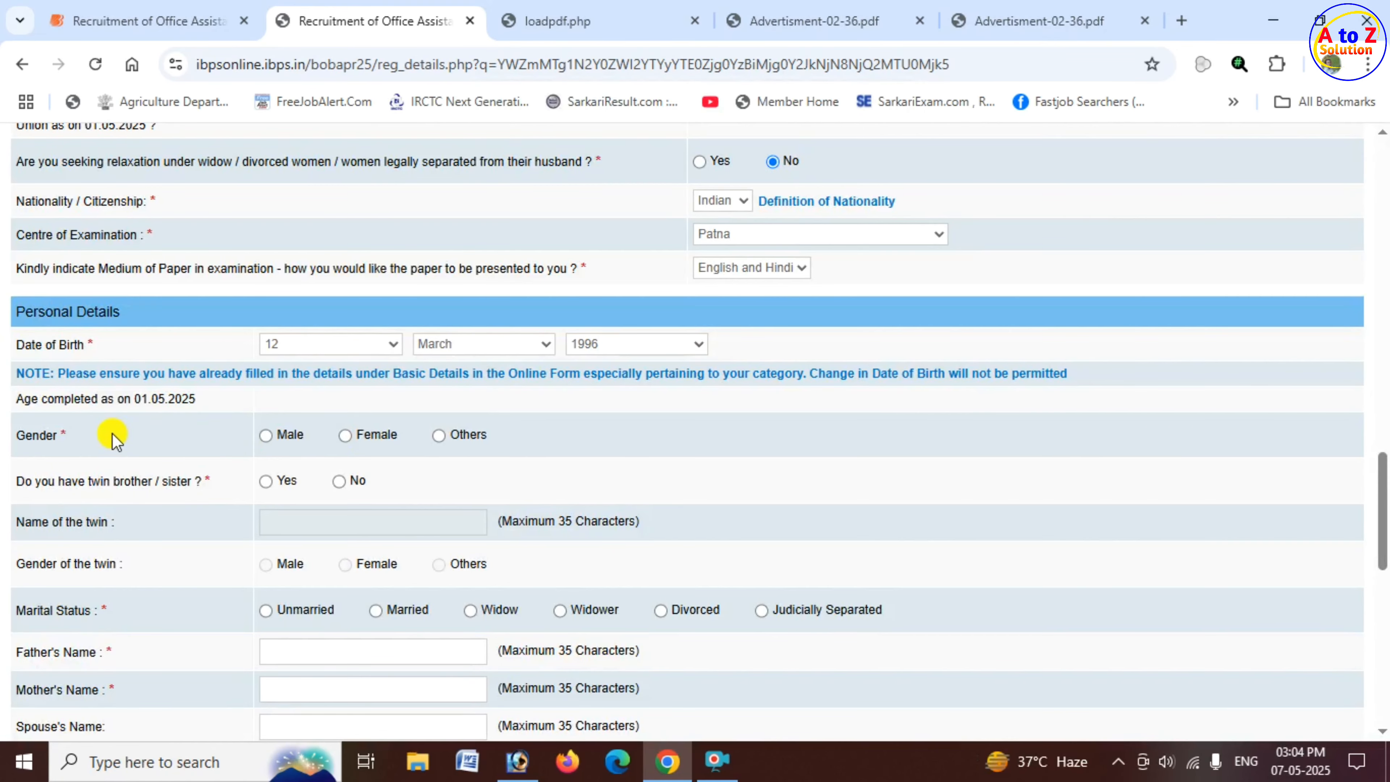
Step: Set the candidate's gender to Male and answer No to having a twin brother or sister
scroll(137, 440, "down", 2)
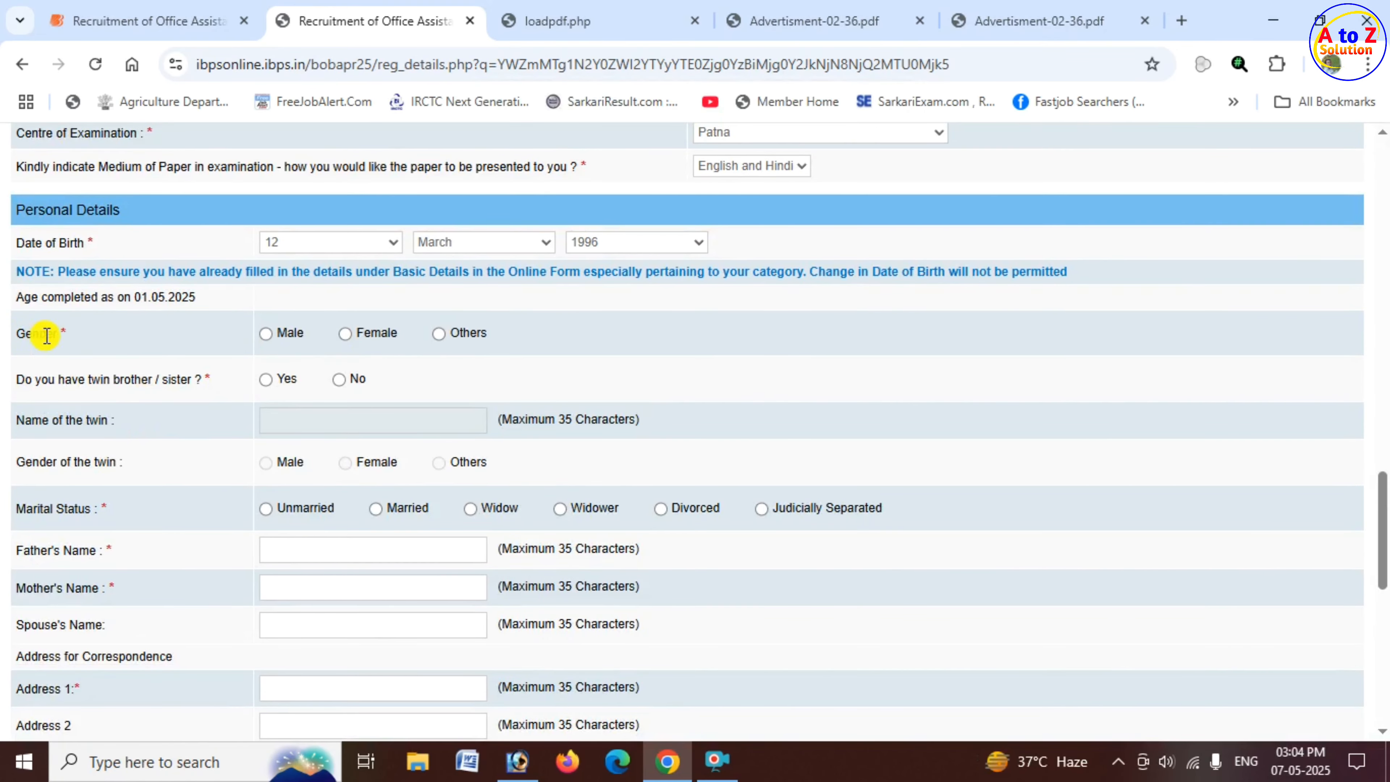
left_click(268, 342)
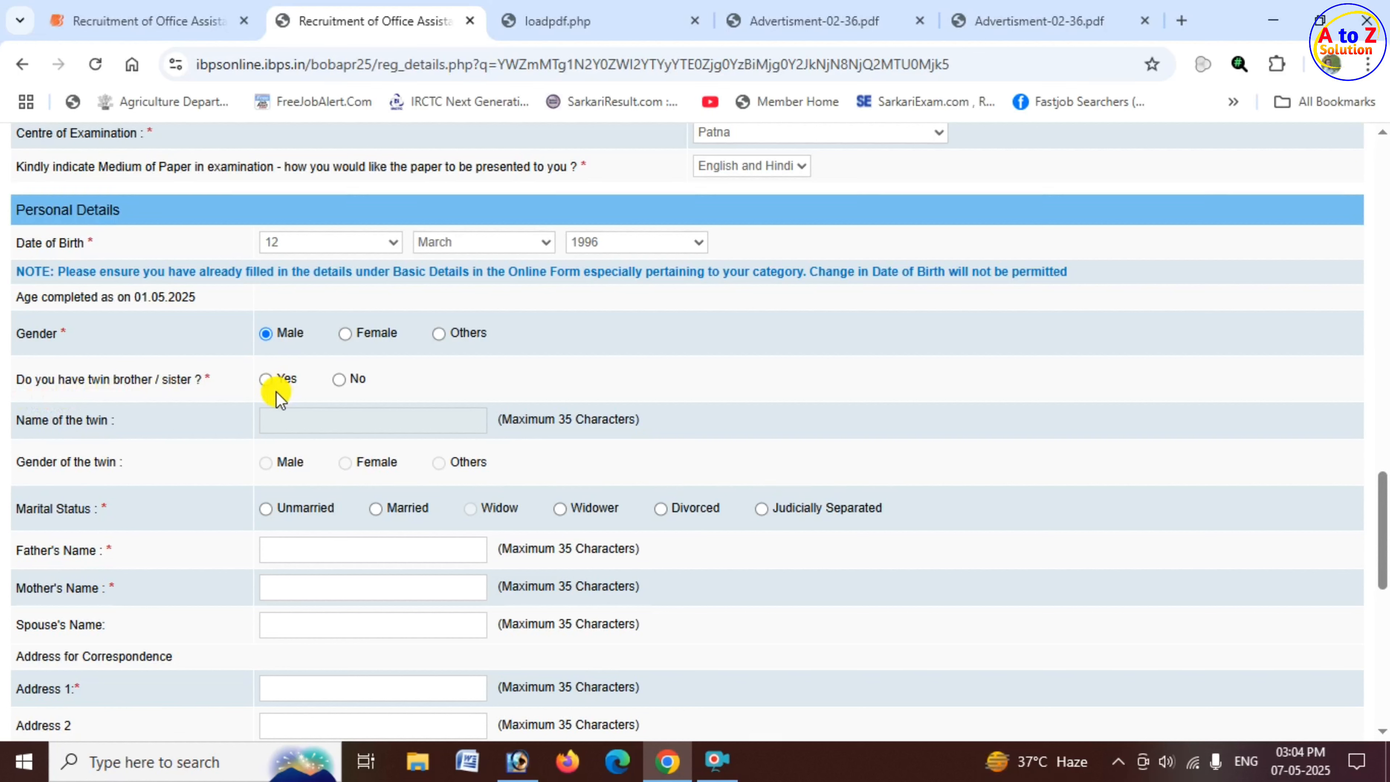
left_click(266, 381)
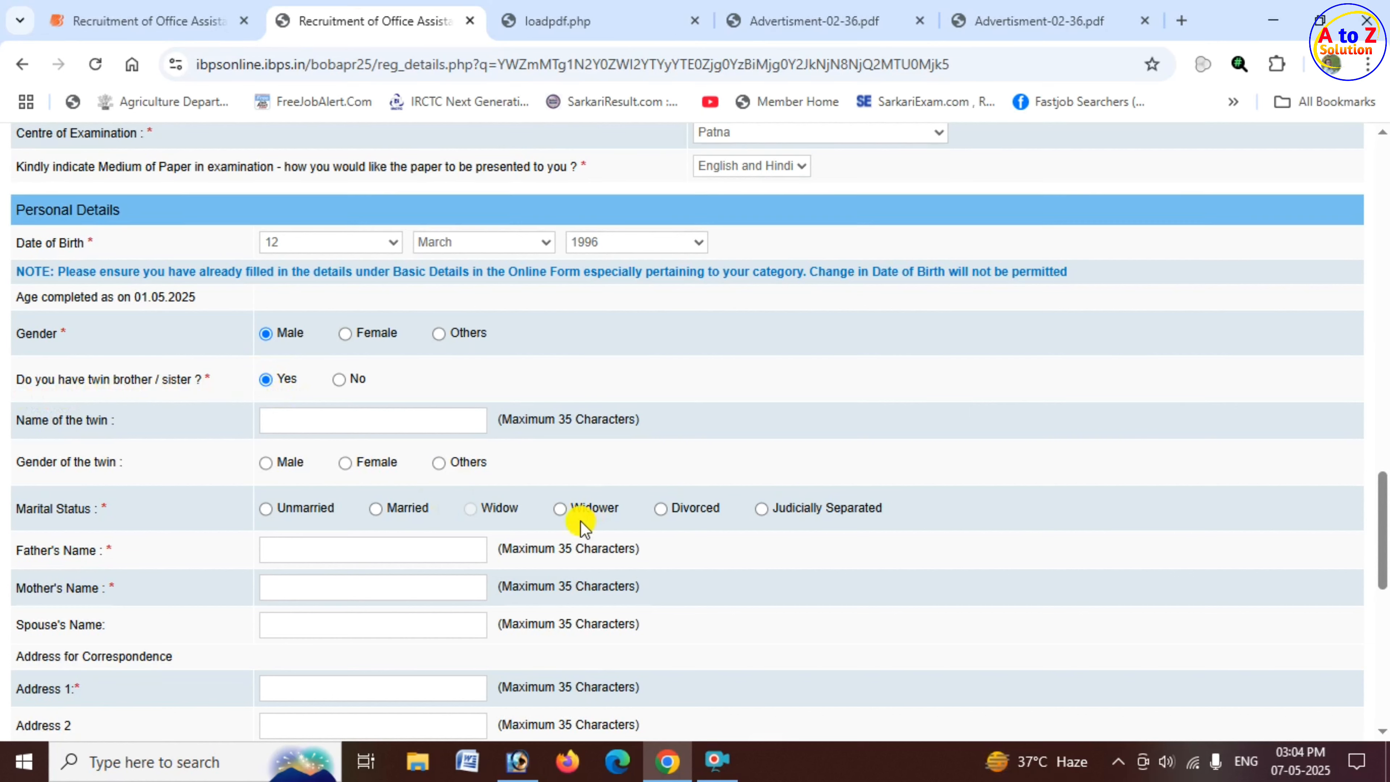
left_click(340, 382)
scroll(310, 465, "down", 2)
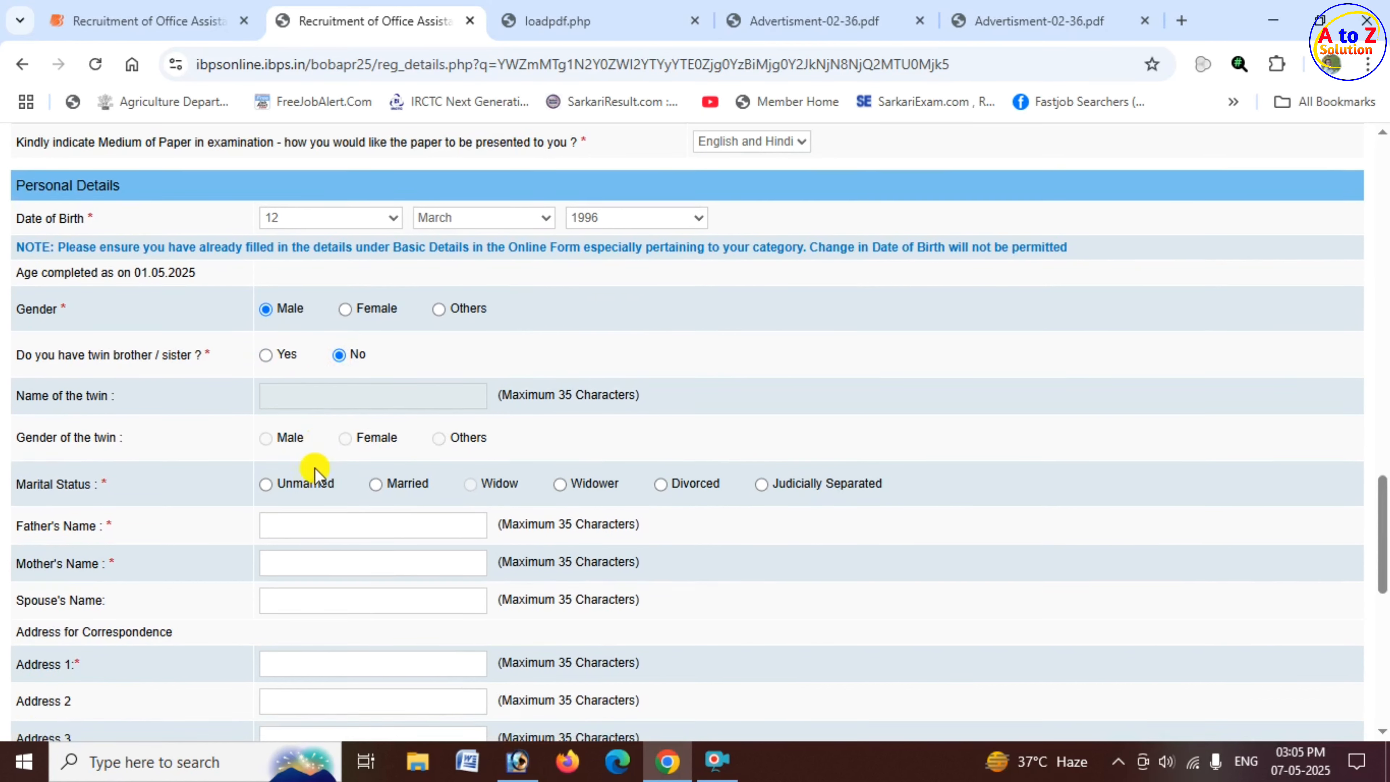
left_click(59, 449)
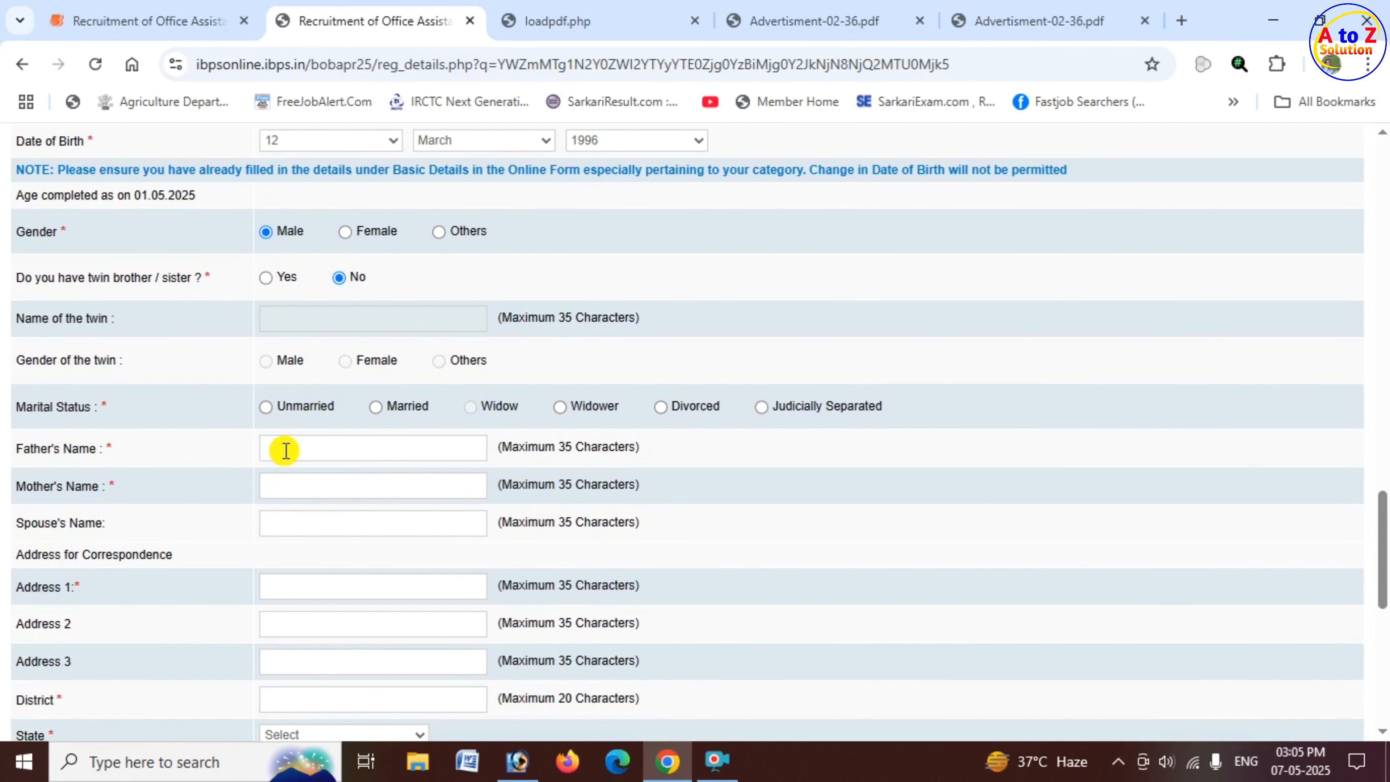
left_click(289, 493)
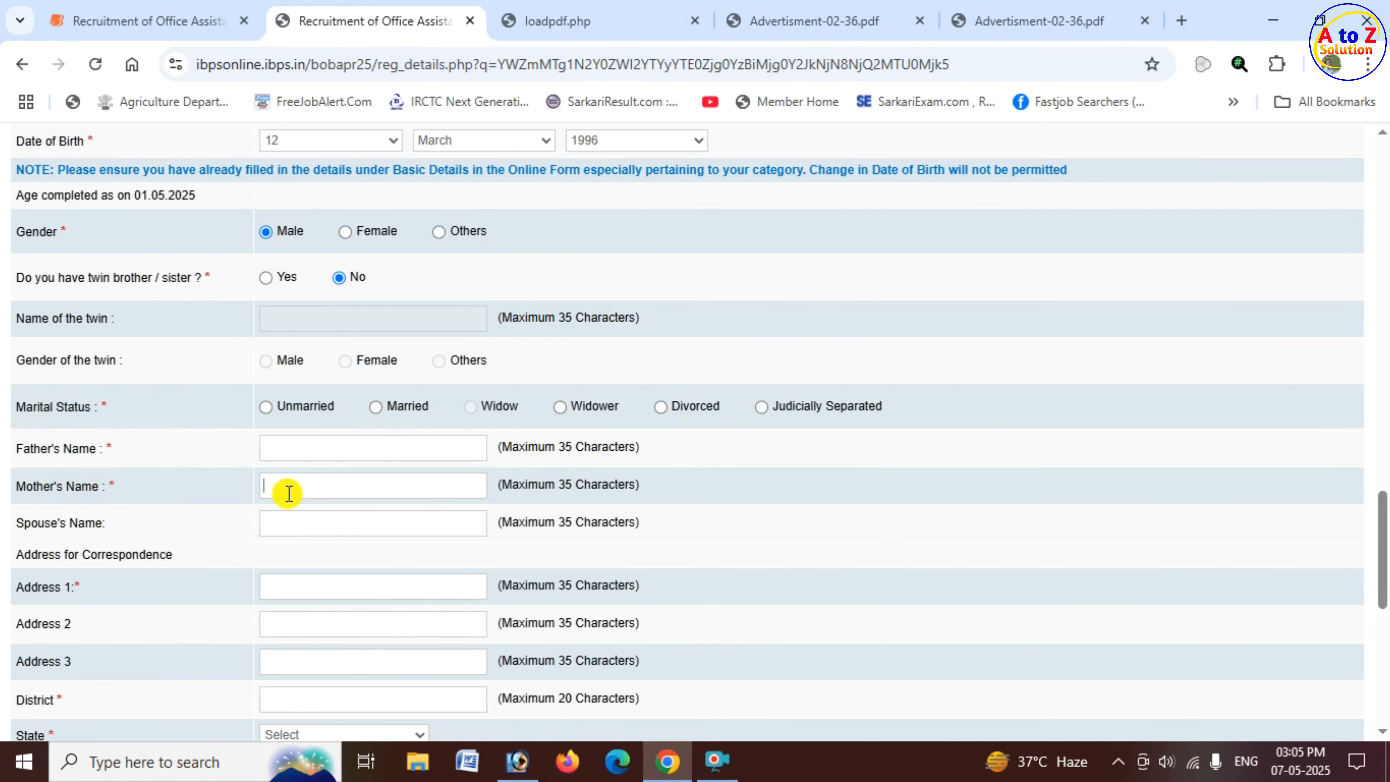
scroll(195, 505, "down", 2)
left_click(286, 425)
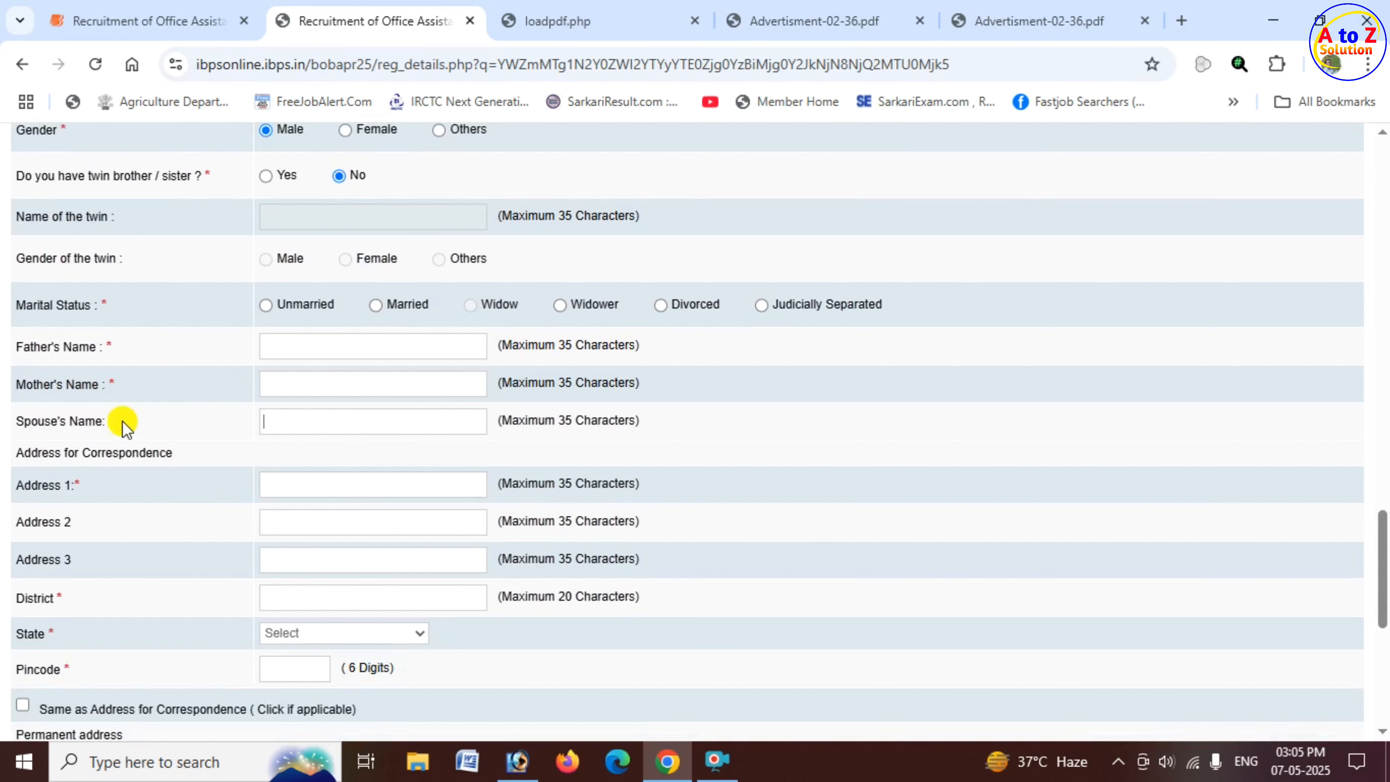
Step: Fill in the address for correspondence with the three address lines, district, state and six-digit pincode
scroll(304, 444, "down", 2)
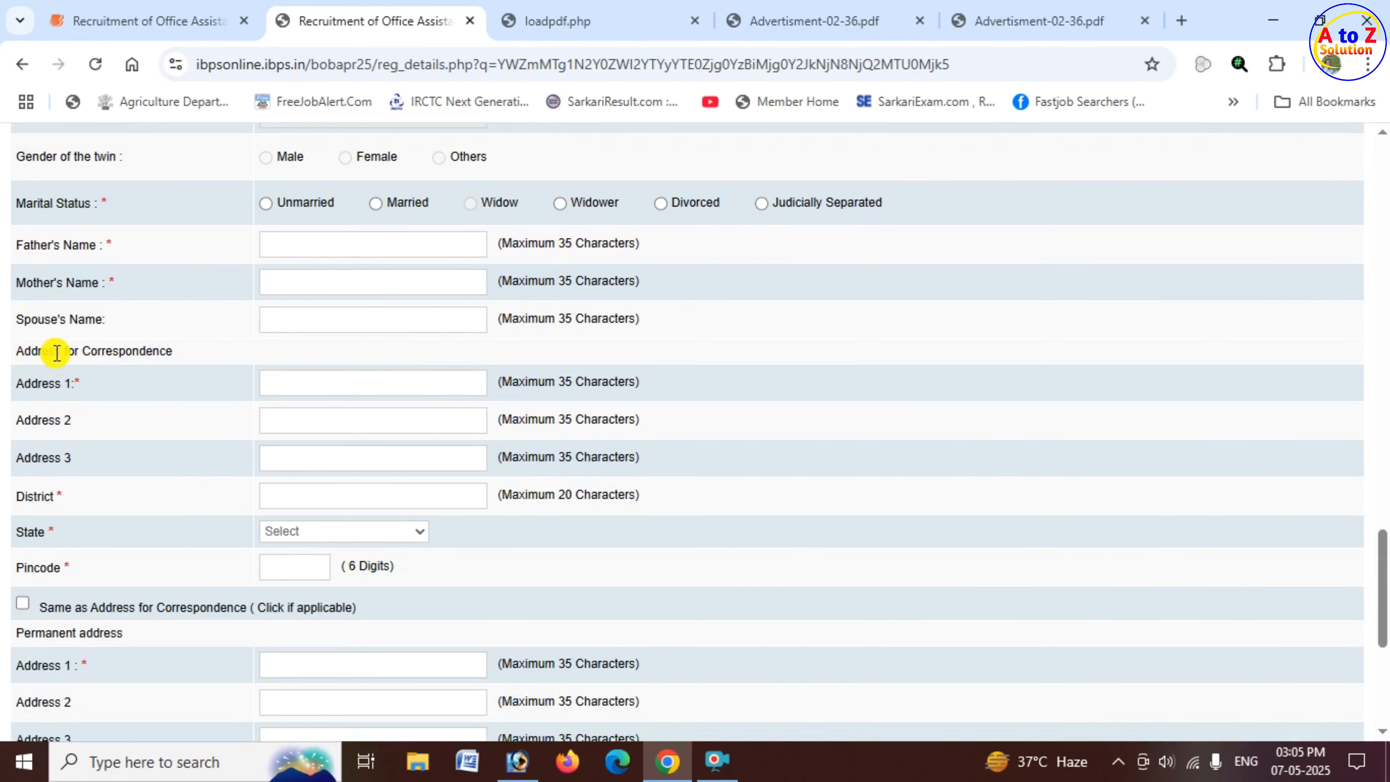
left_click(326, 386)
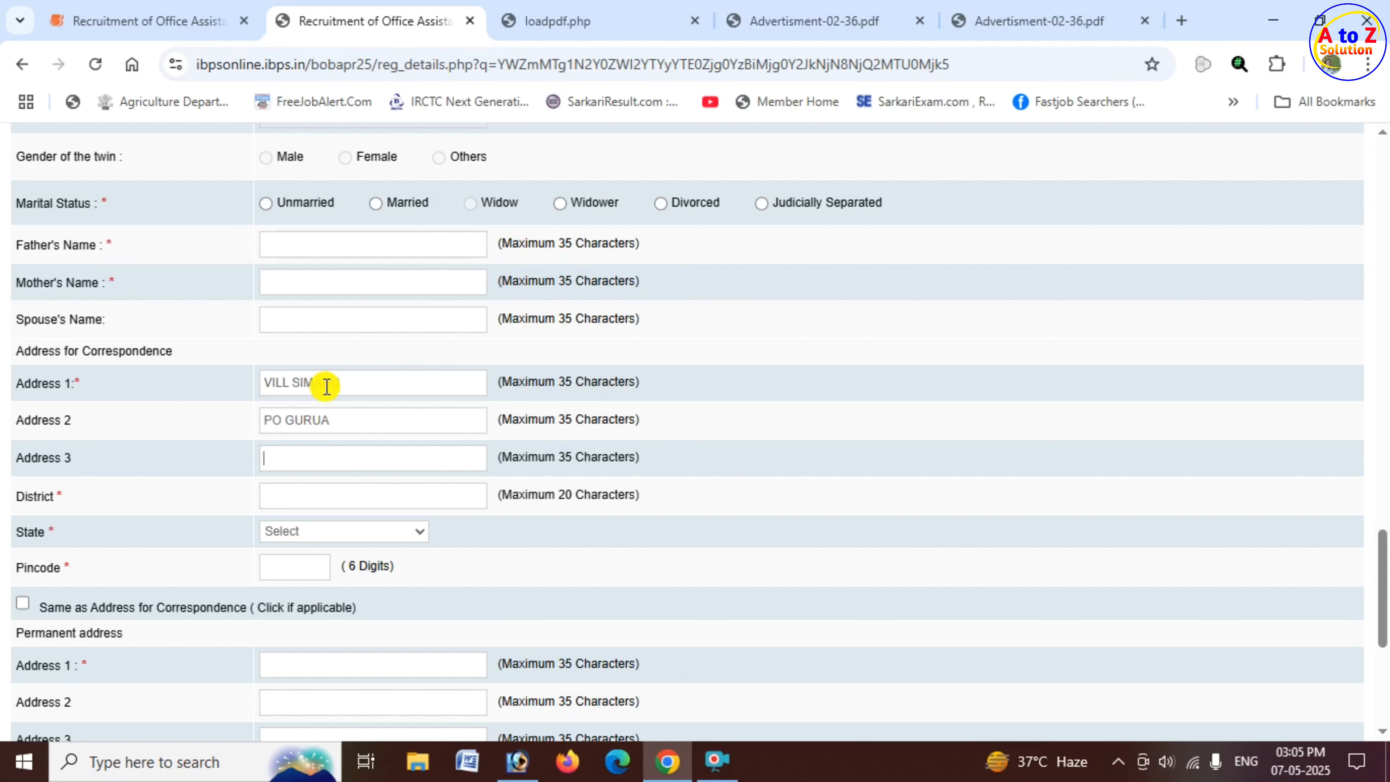
type("PS GURUA")
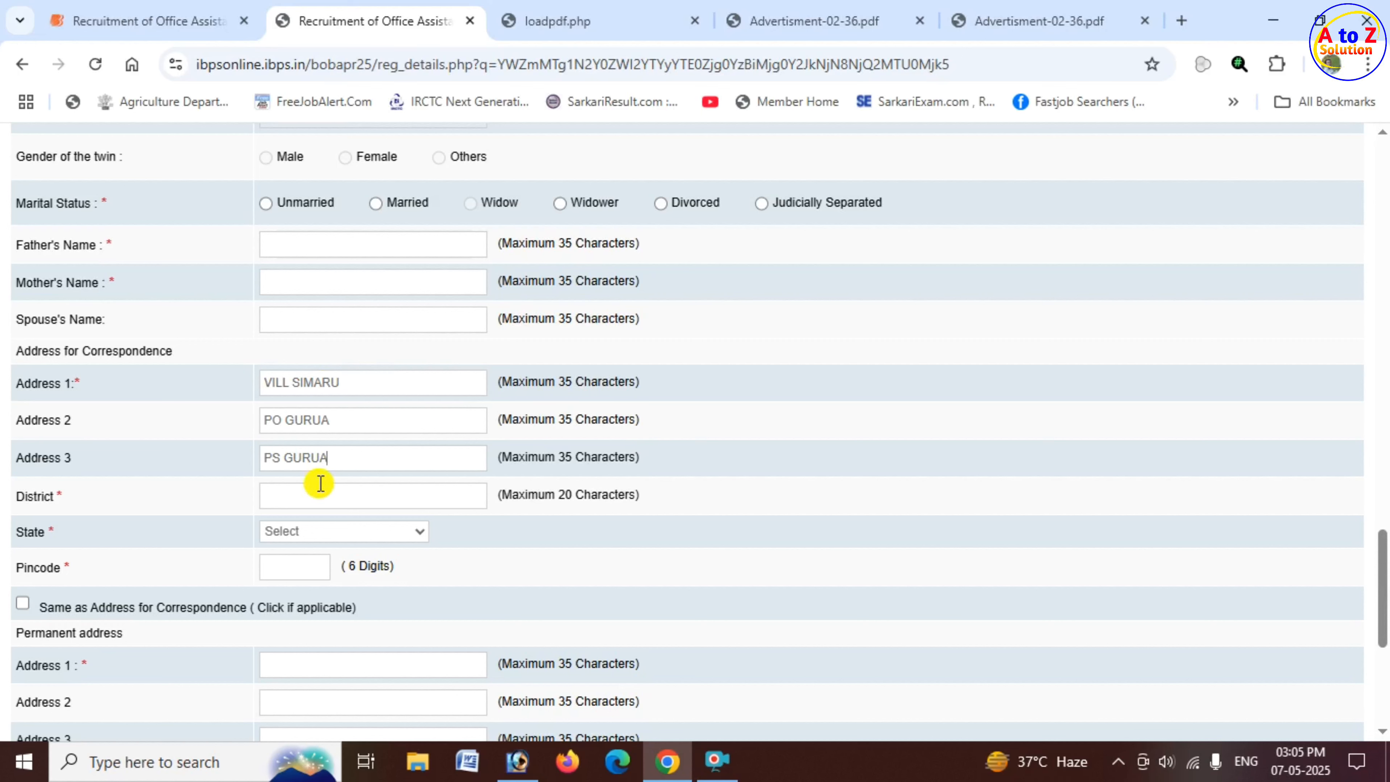
left_click(288, 501)
type("GAYA")
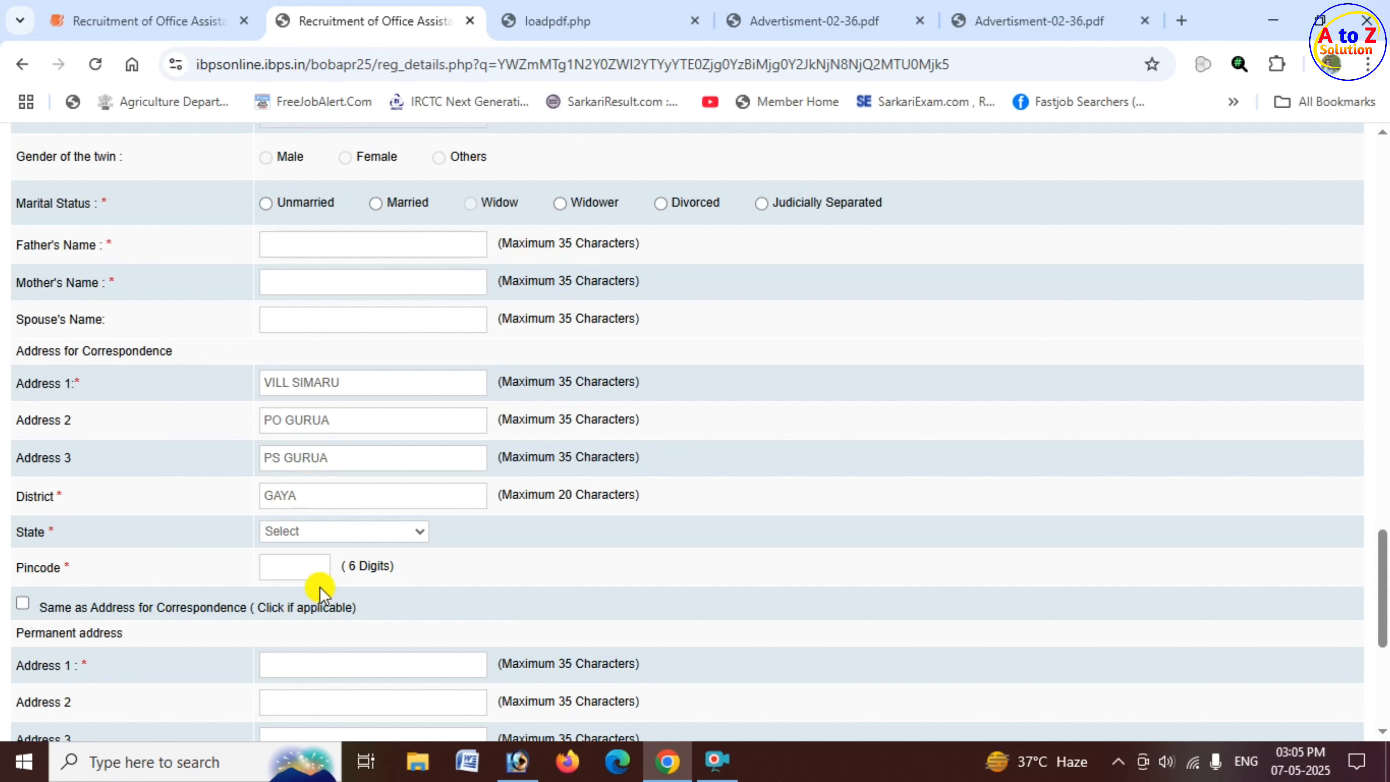
left_click(320, 542)
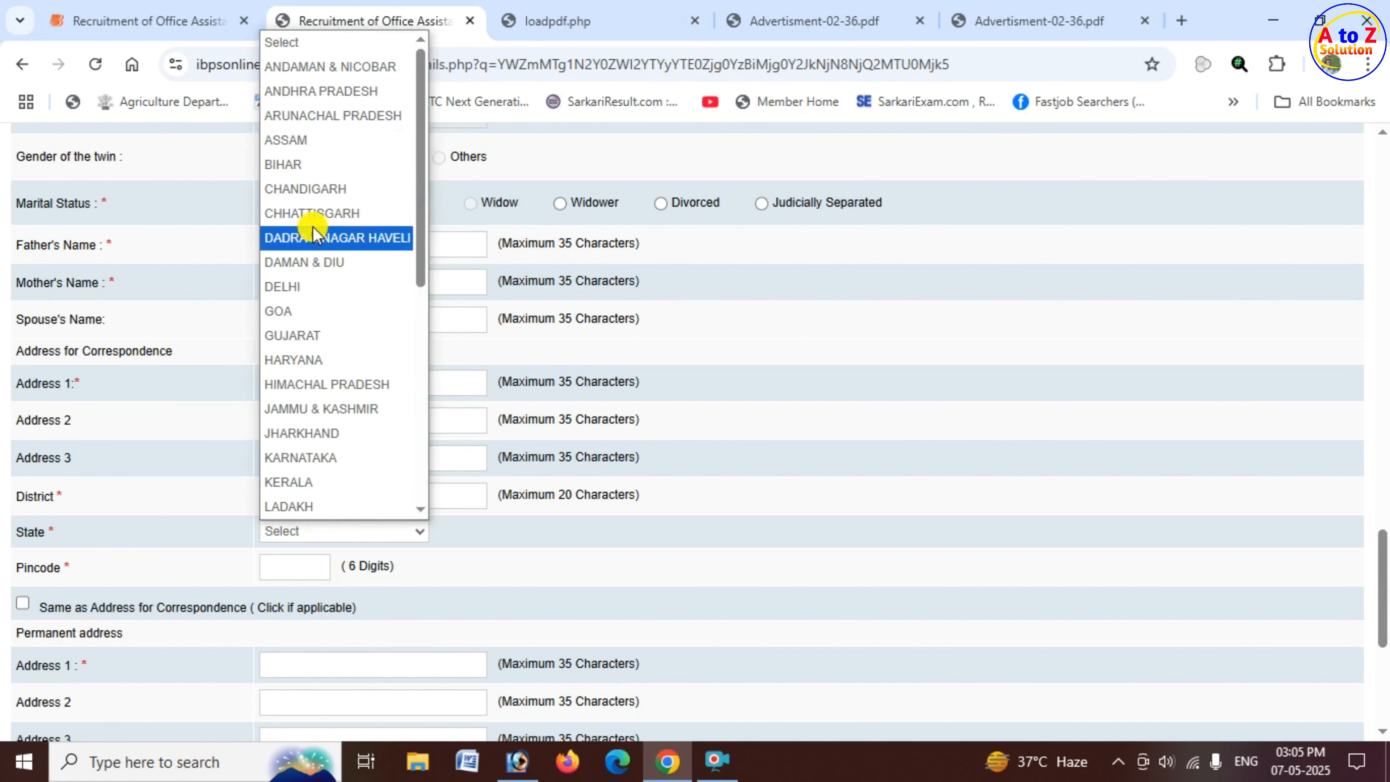
left_click(305, 165)
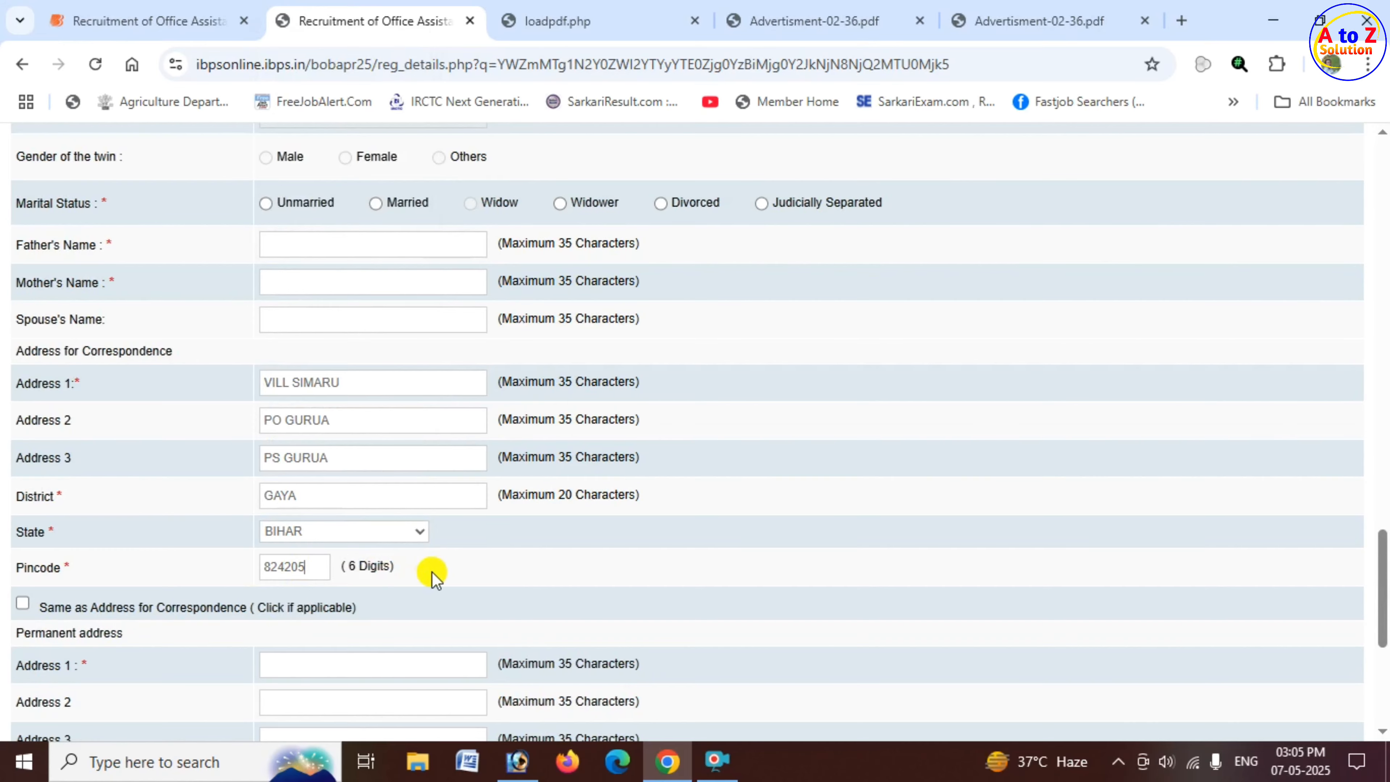
Step: Mark the permanent address as the same as the address for correspondence
scroll(436, 576, "down", 2)
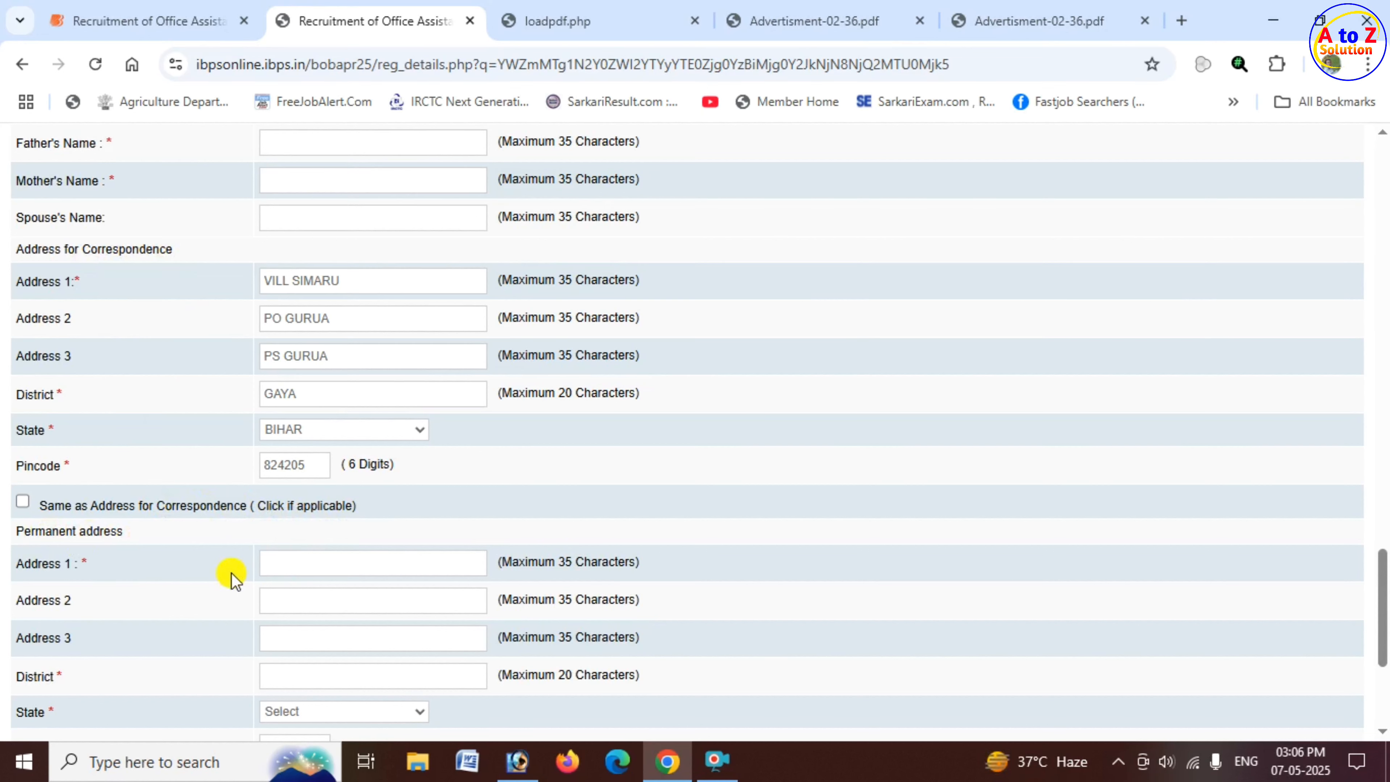
left_click(23, 503)
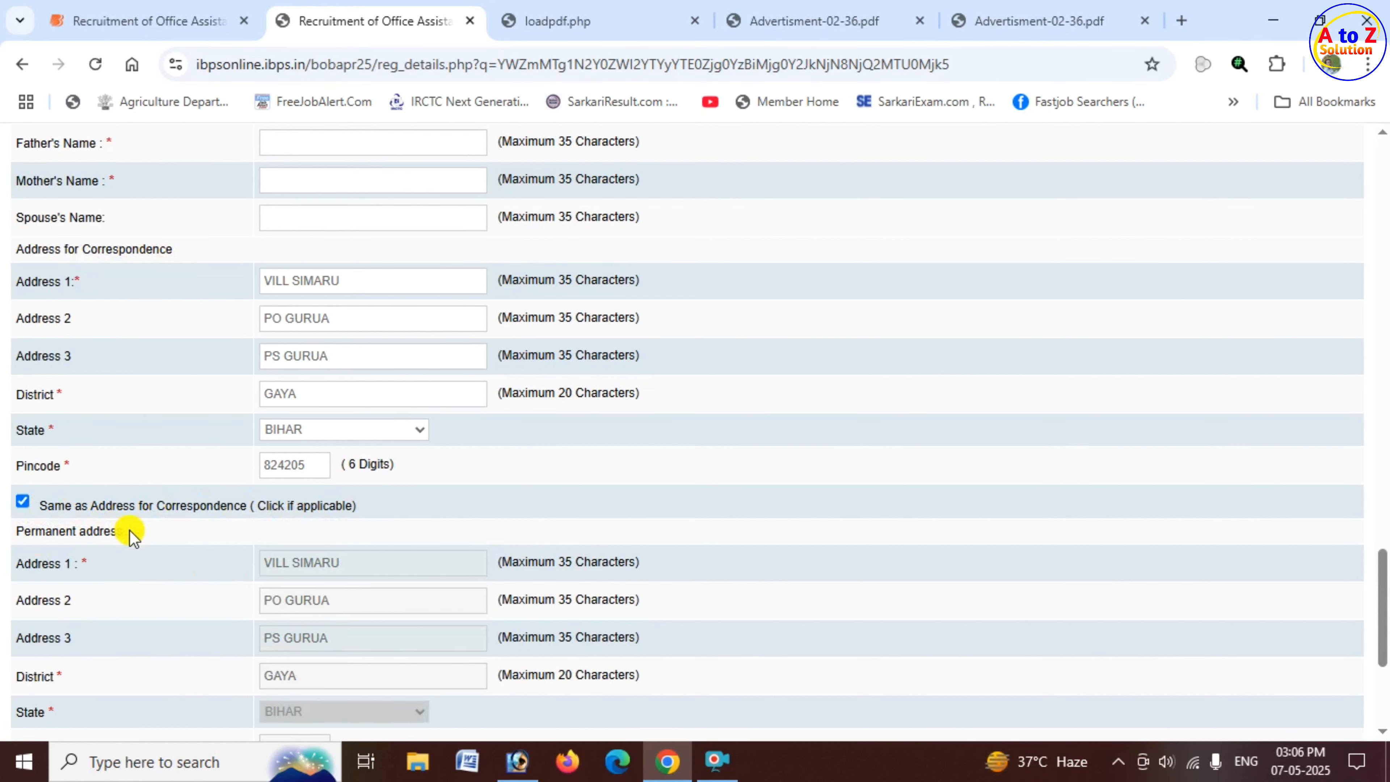
scroll(170, 530, "down", 4)
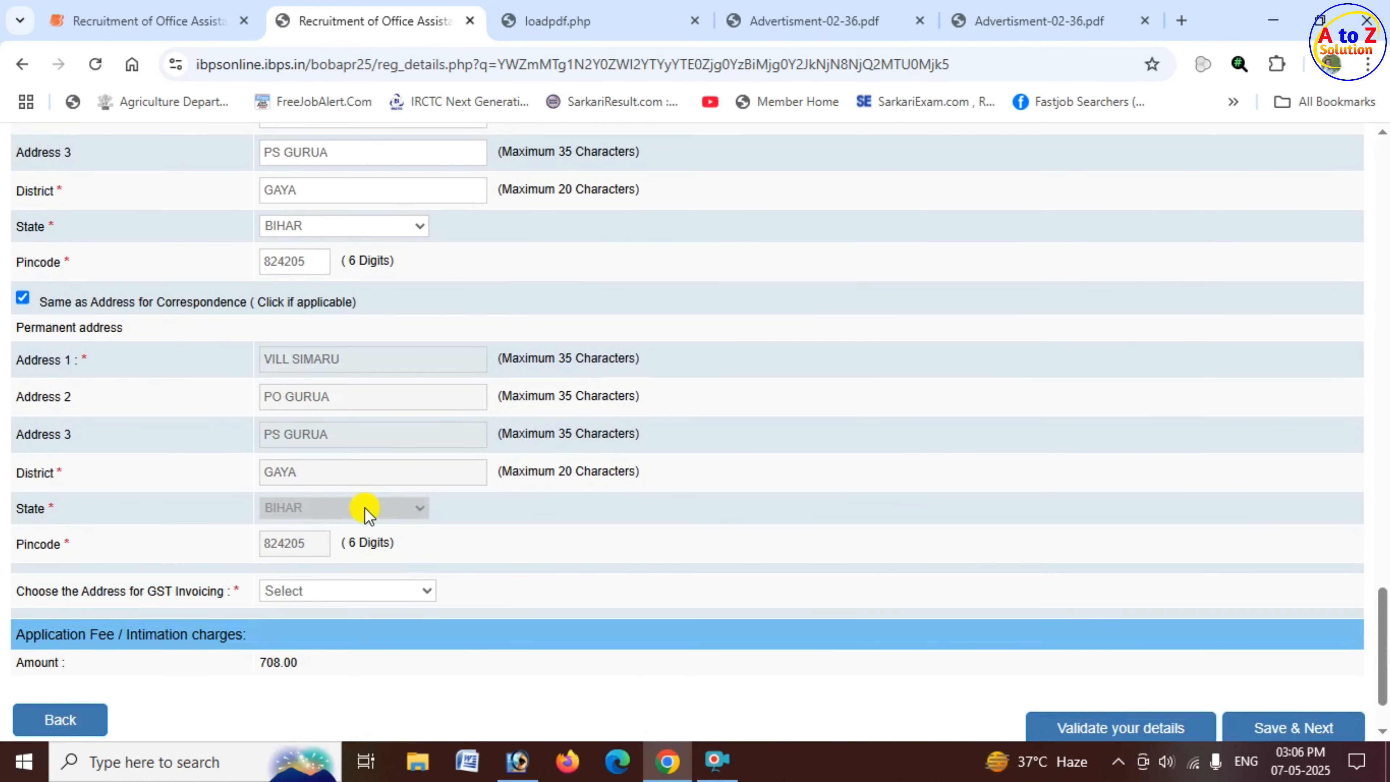
scroll(351, 498, "up", 2)
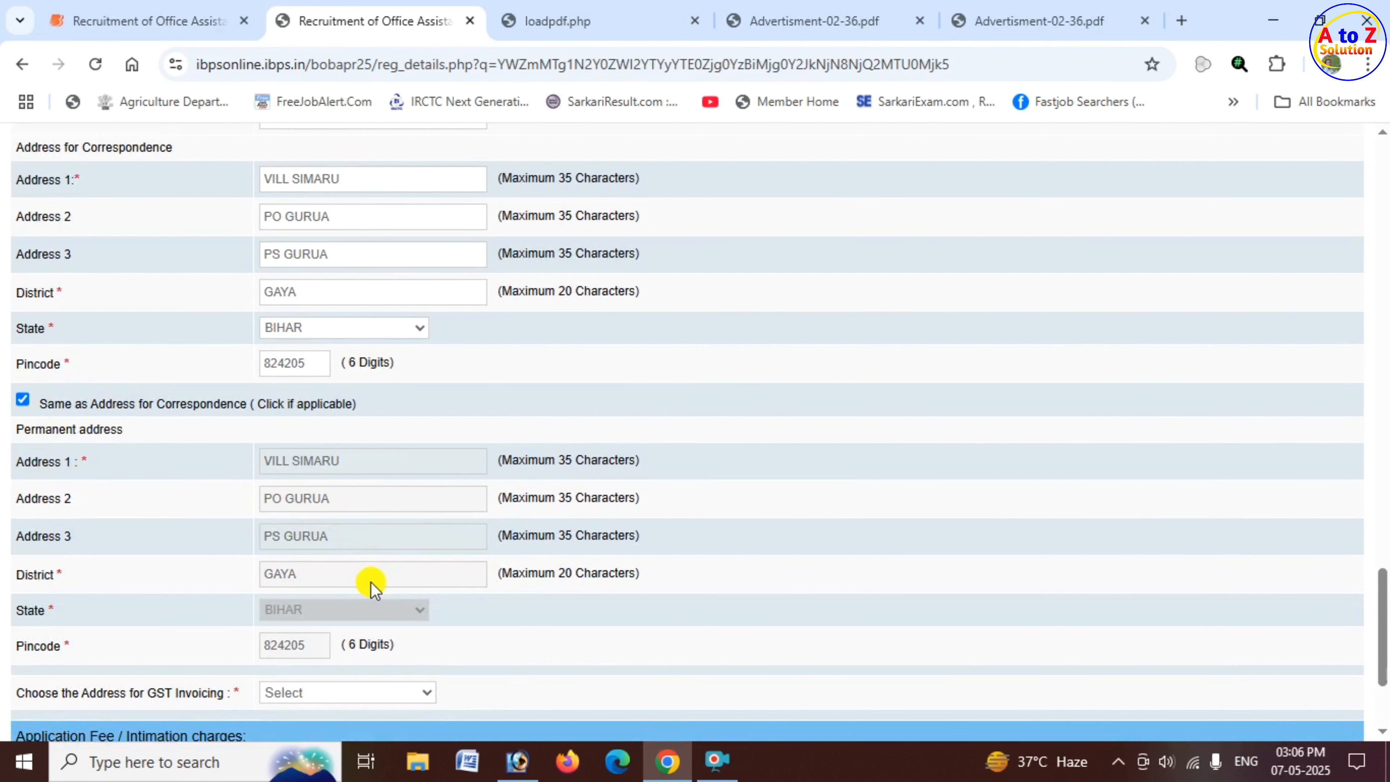
Step: Choose Permanent Address for GST invoicing, then save the basic details and proceed to the educational qualification section
scroll(370, 588, "down", 4)
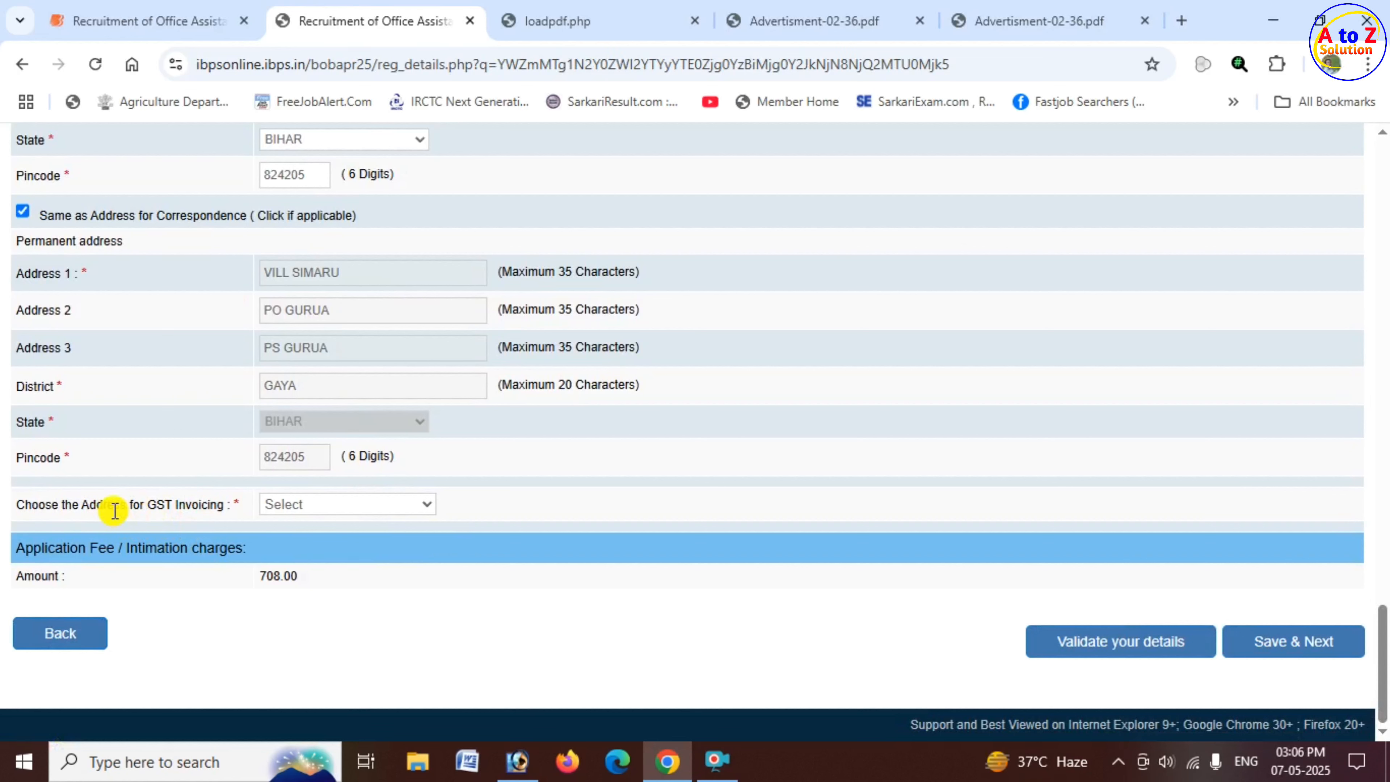
left_click(356, 504)
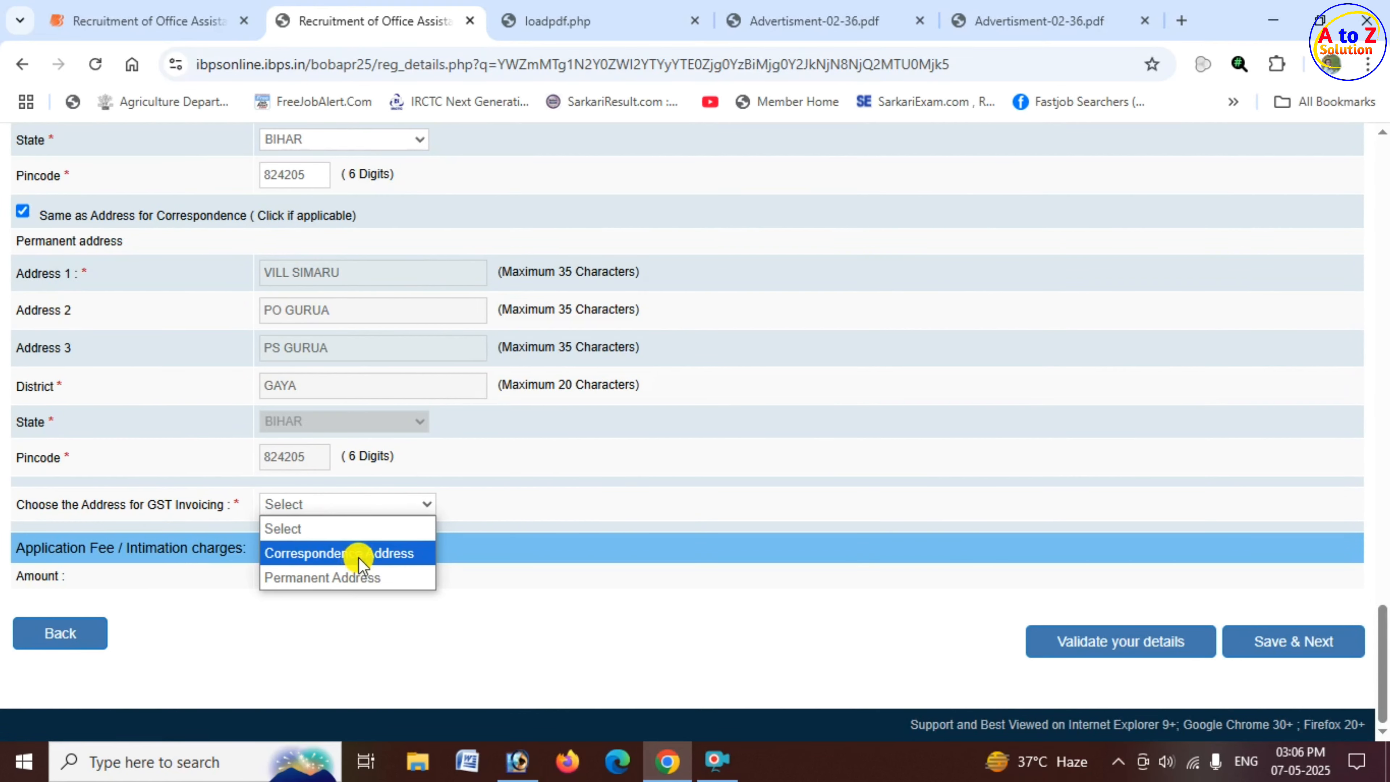
left_click(356, 579)
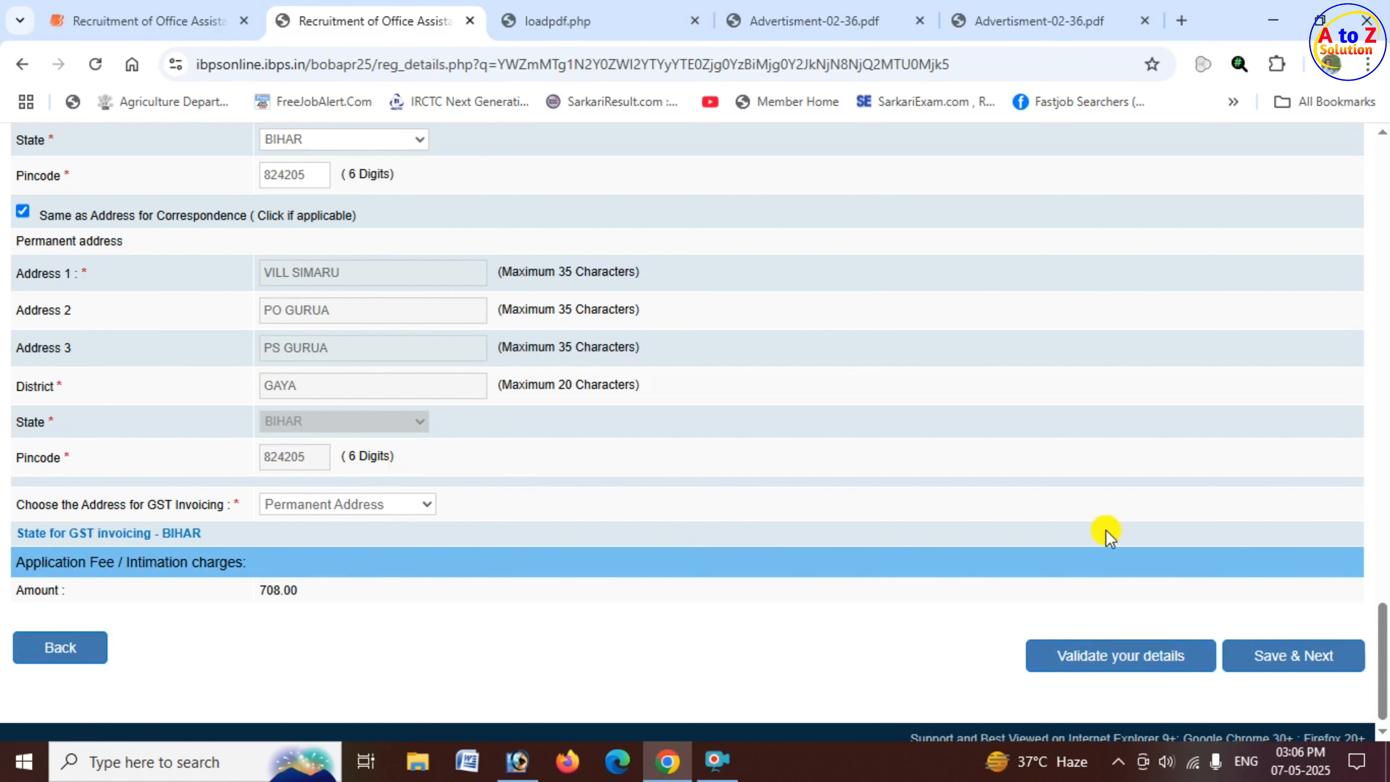
left_click(1284, 657)
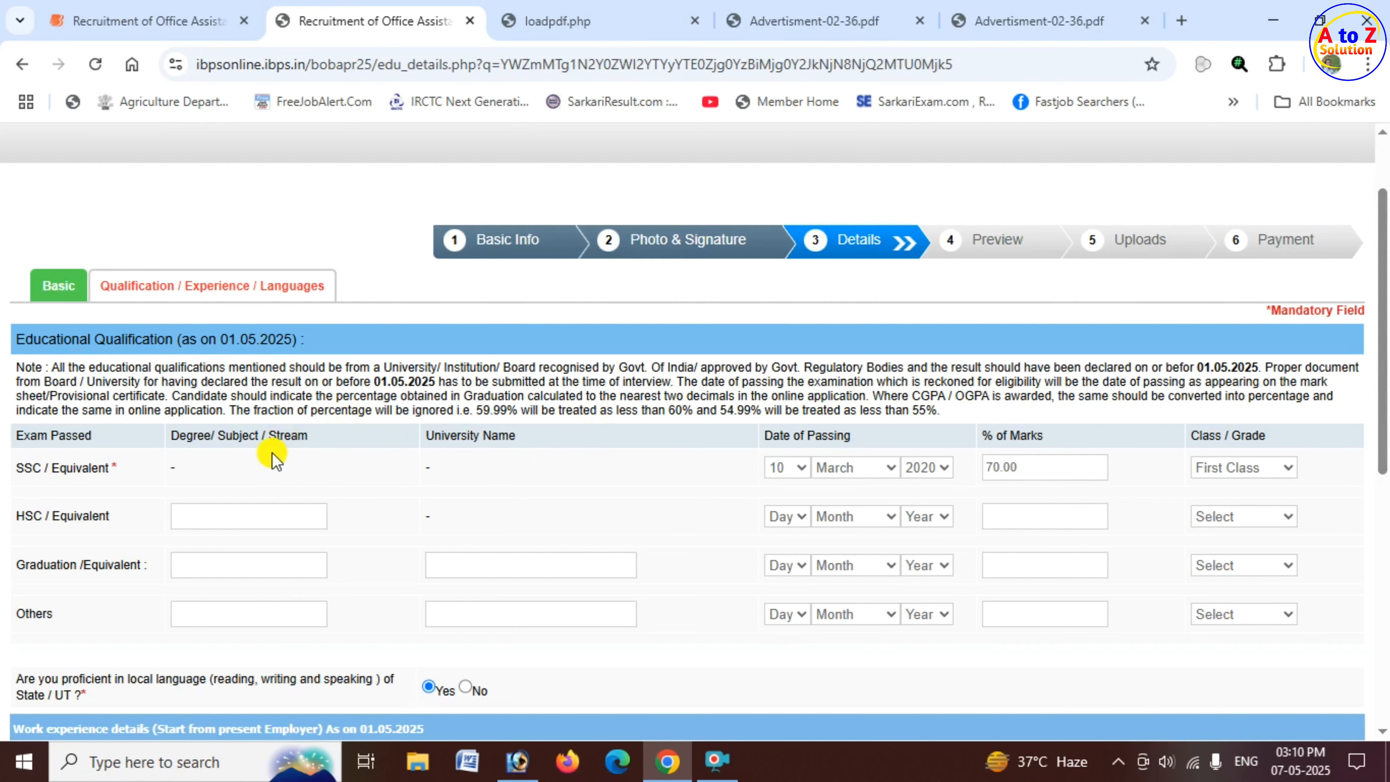
Step: Set the SSC / Equivalent date of passing to 10 March 2020
scroll(280, 467, "down", 2)
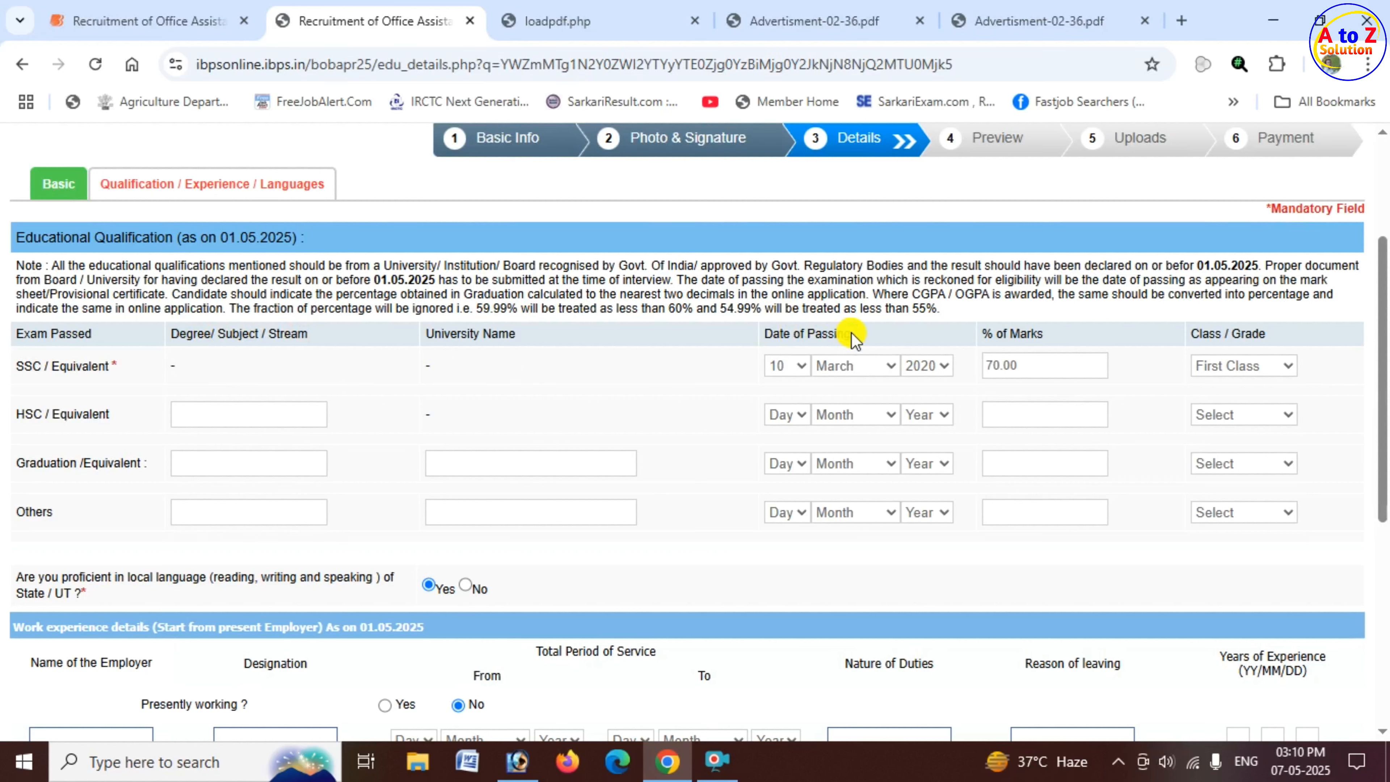
left_click(793, 366)
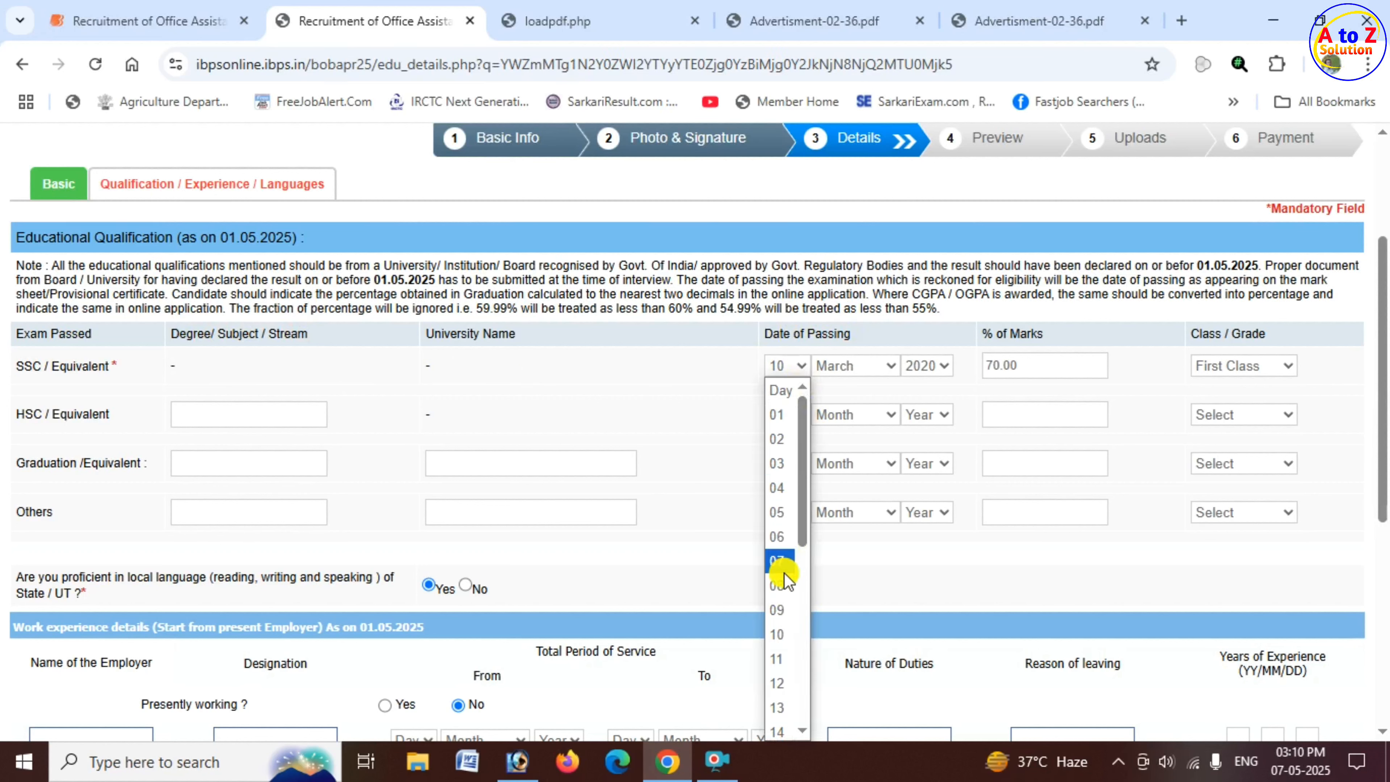
left_click(779, 635)
left_click(886, 367)
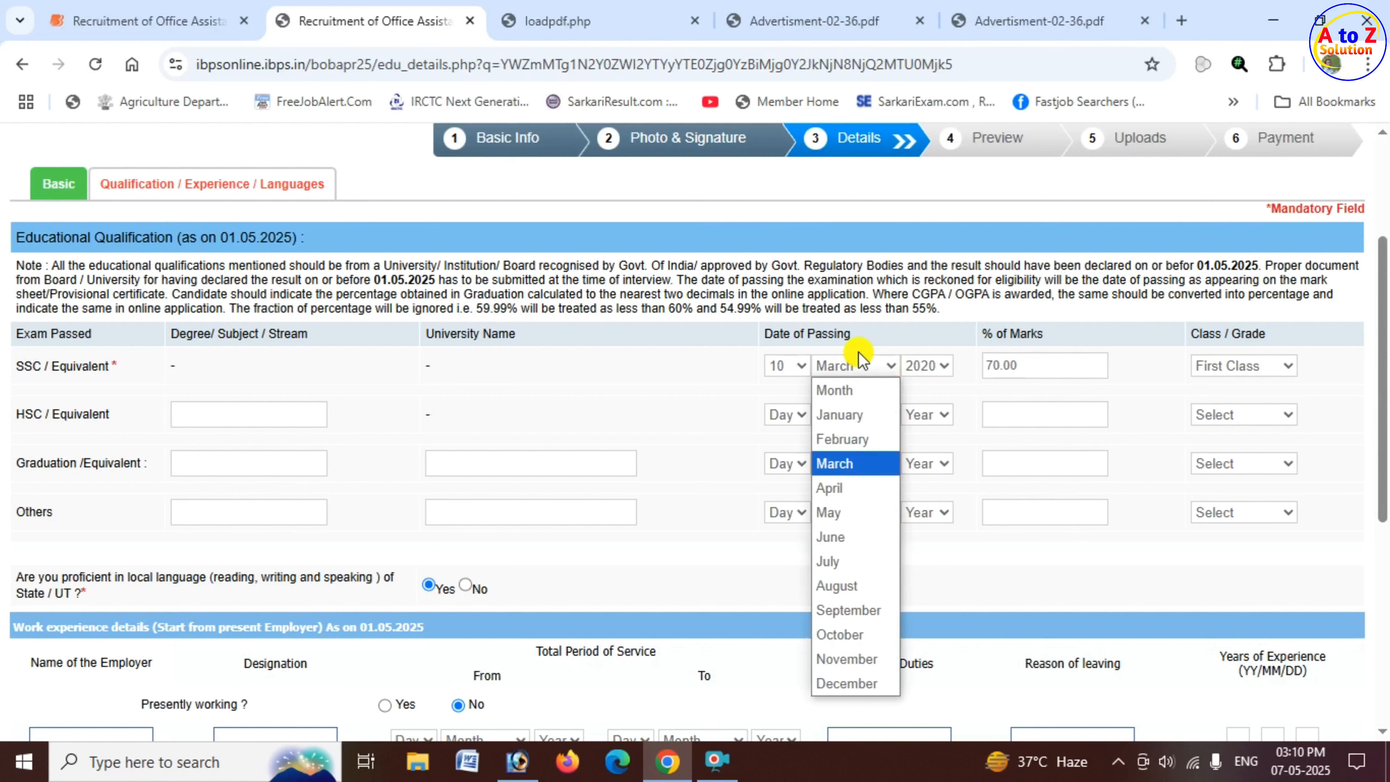
left_click(841, 463)
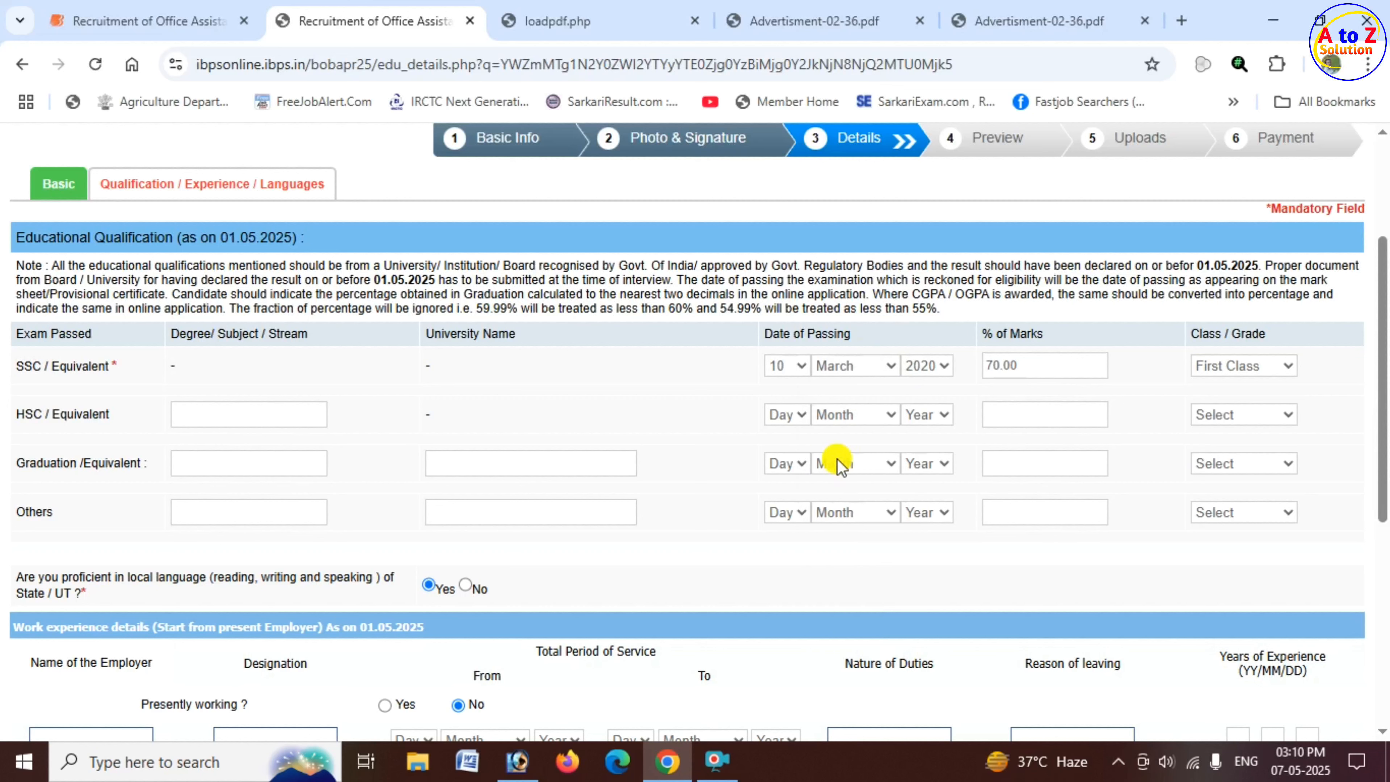
left_click(934, 367)
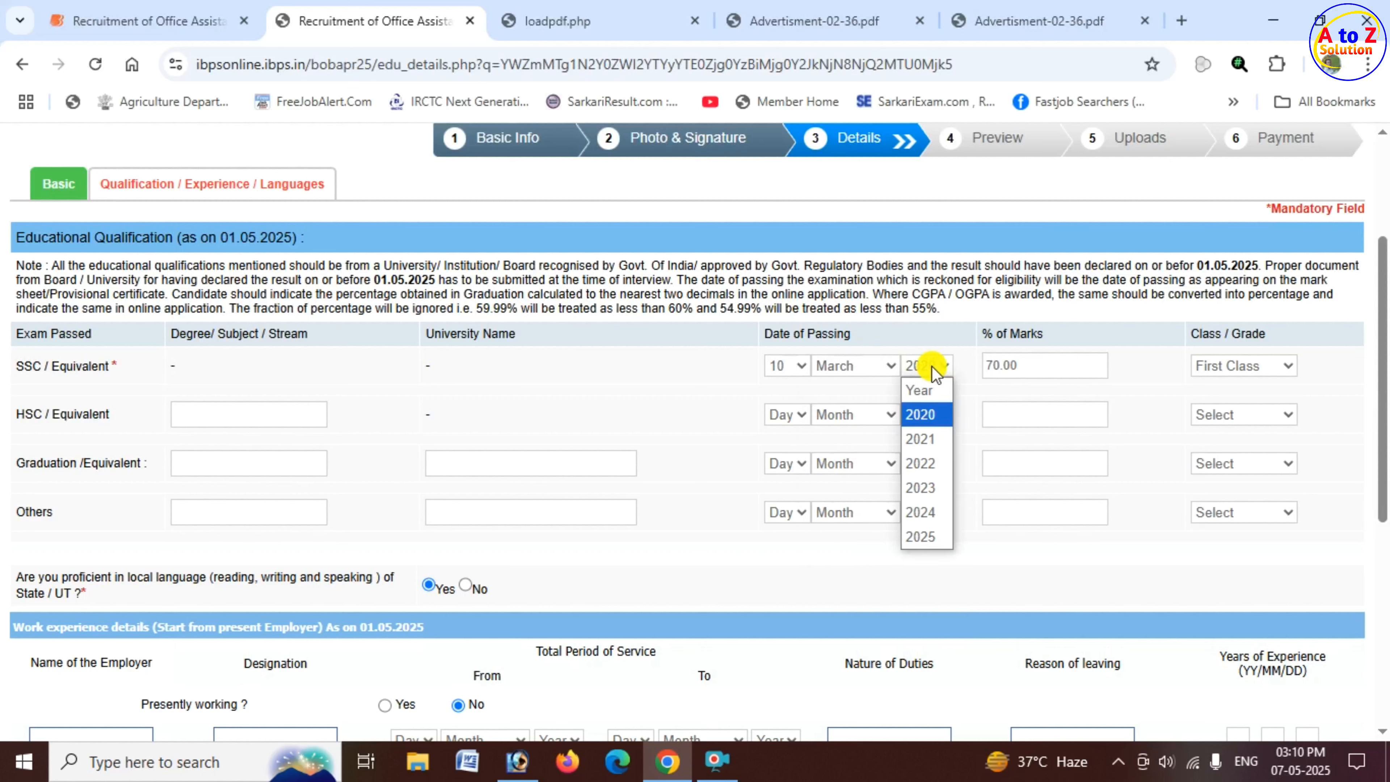
left_click(930, 416)
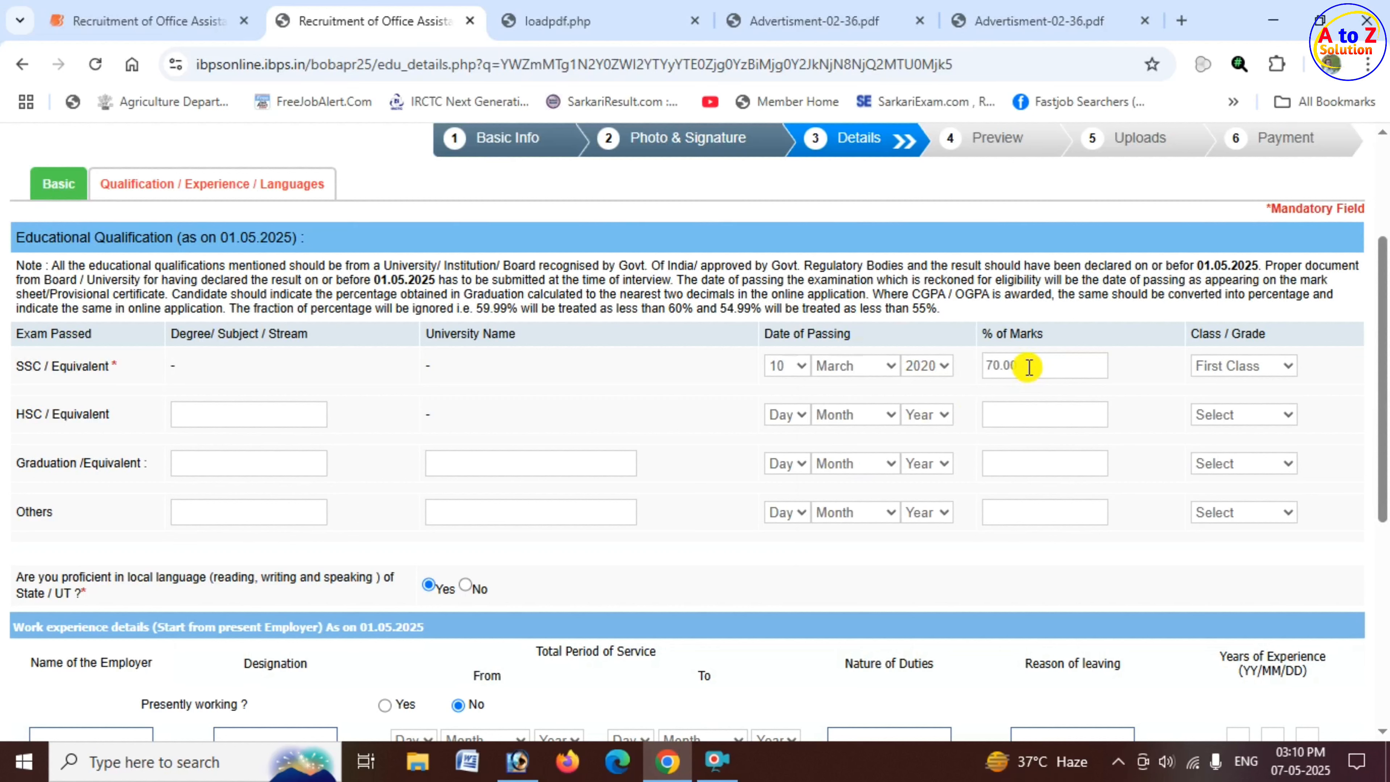
Step: Select First Class as the class / grade for the SSC / Equivalent qualification
left_click_drag(1032, 363, 973, 366)
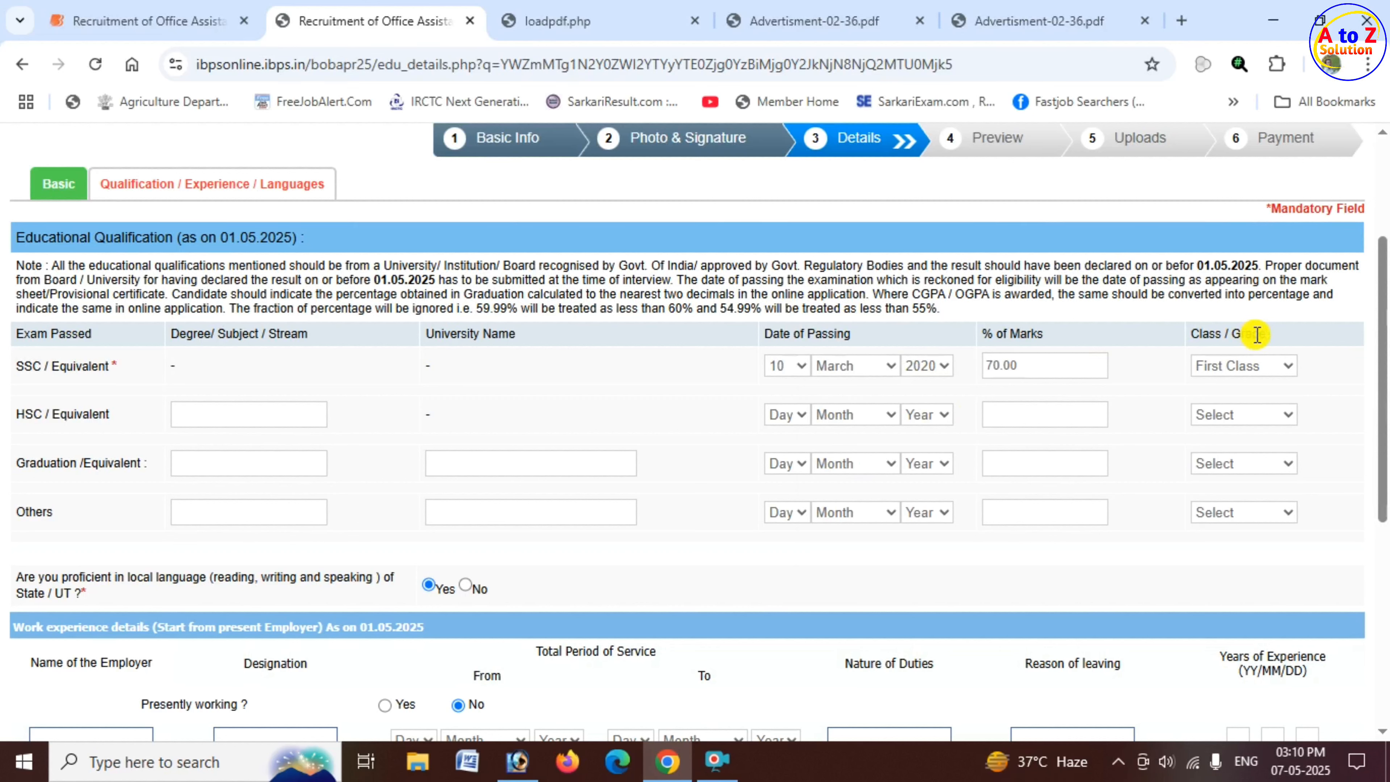
left_click(1259, 367)
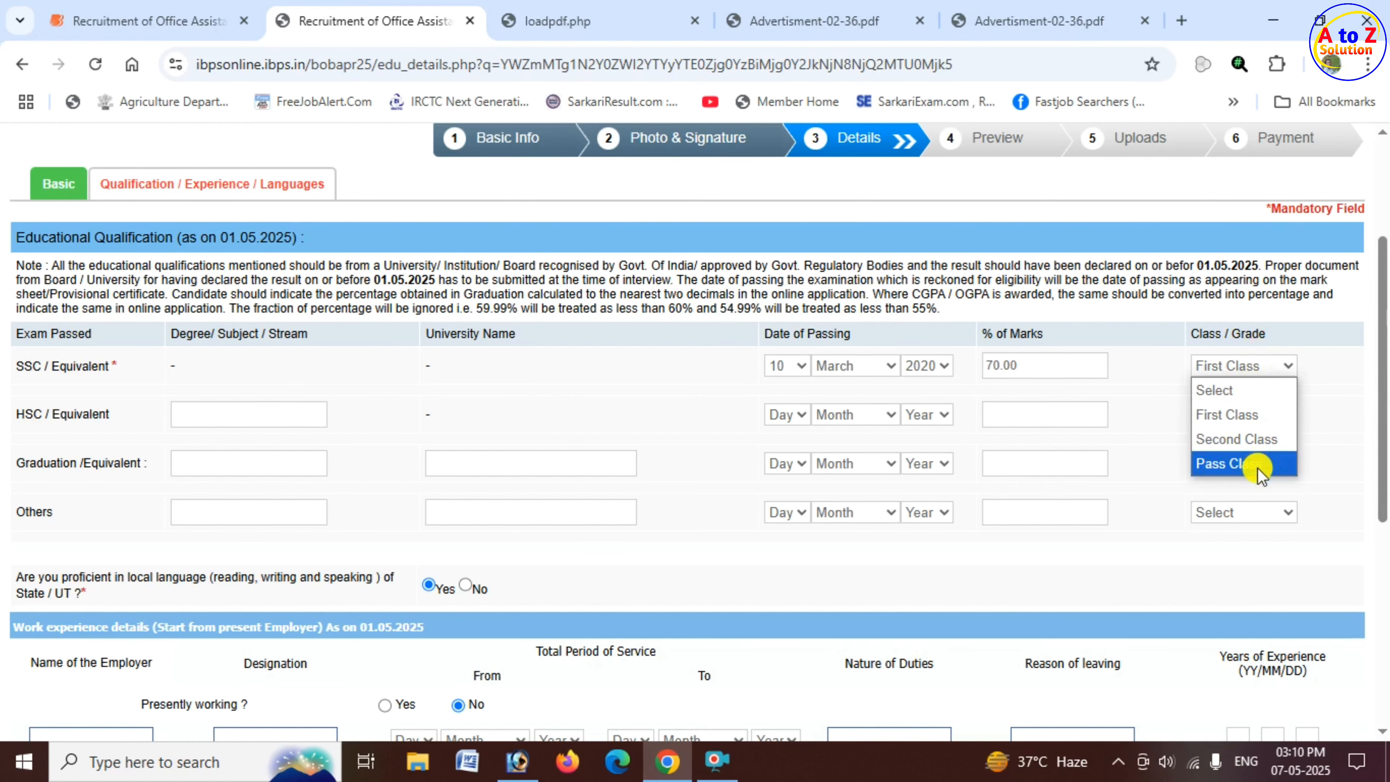
left_click(1231, 416)
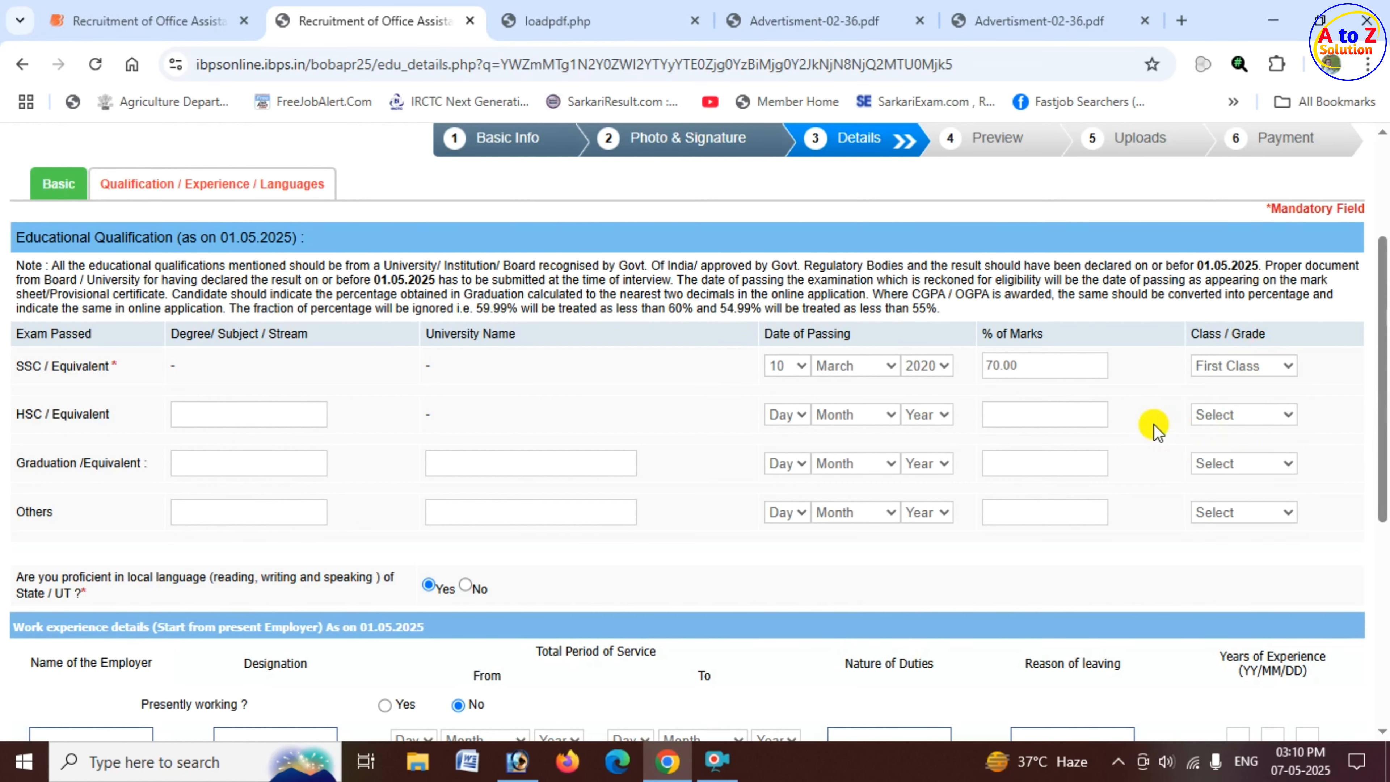
Step: Try Yes for presently working in the work experience details and return the answer to No
scroll(446, 459, "down", 3)
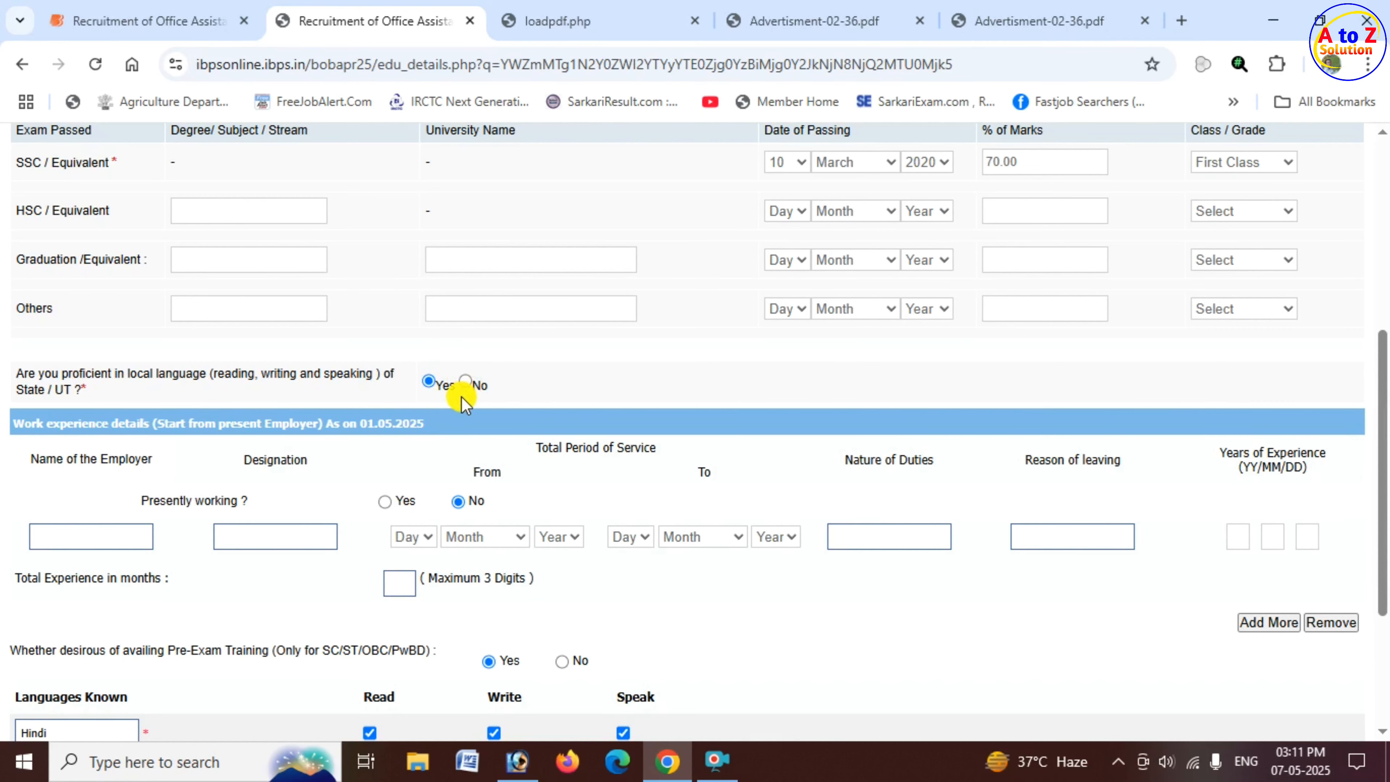
scroll(463, 405, "down", 3)
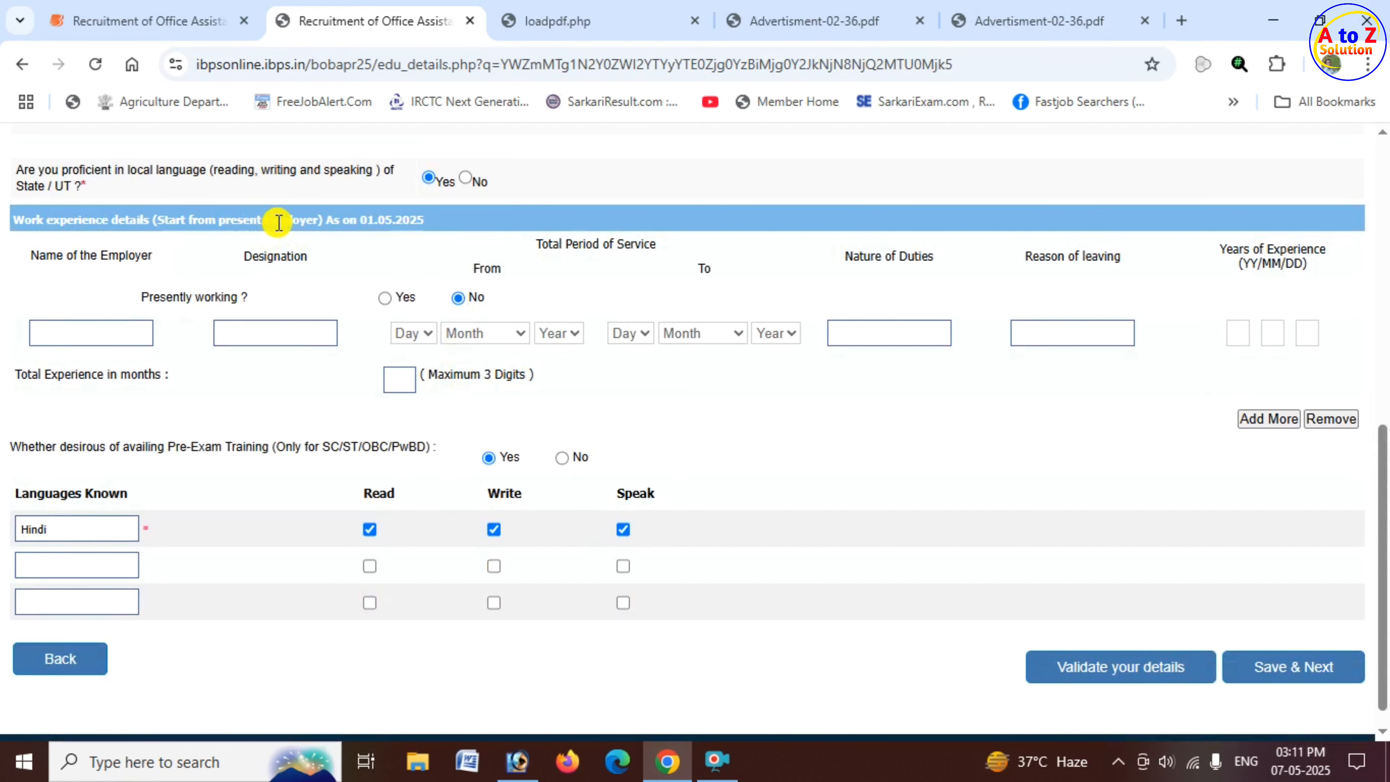
left_click(385, 298)
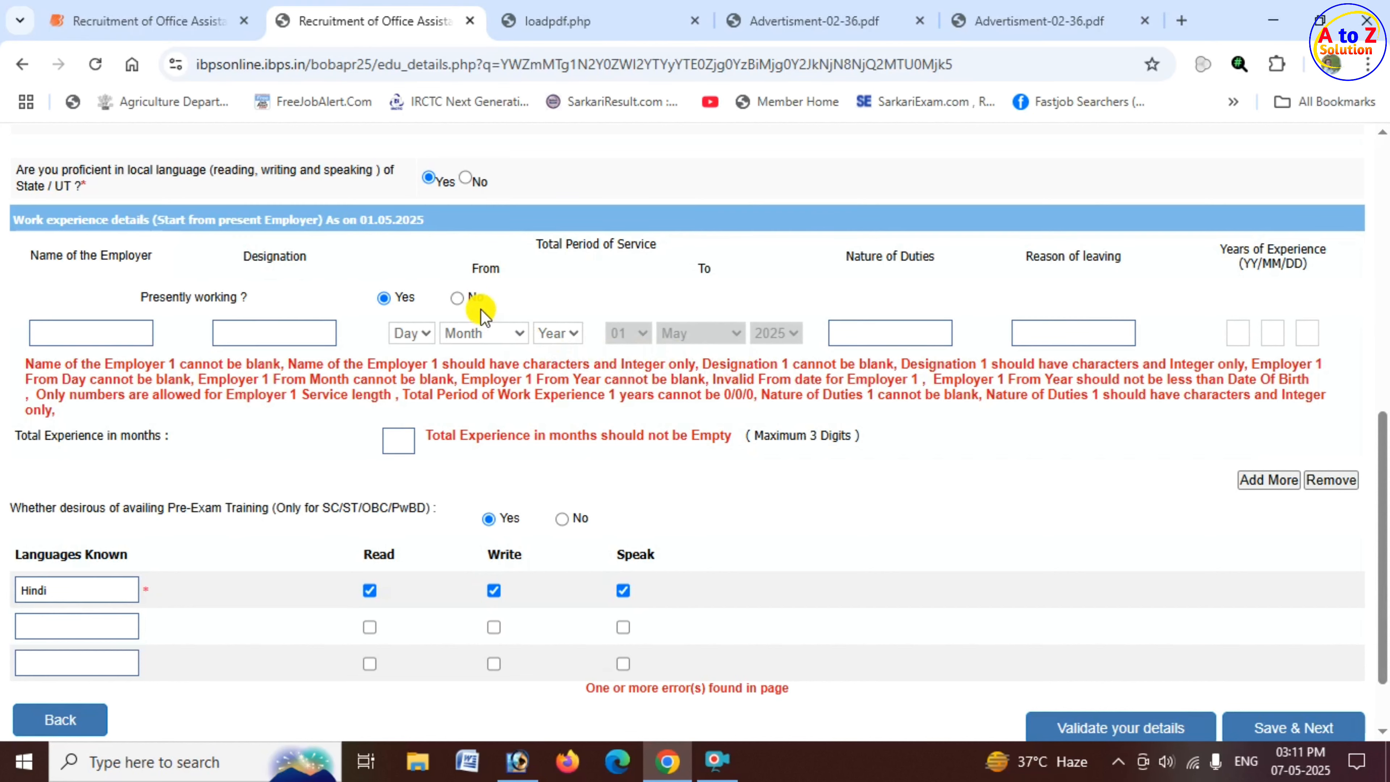
left_click(457, 298)
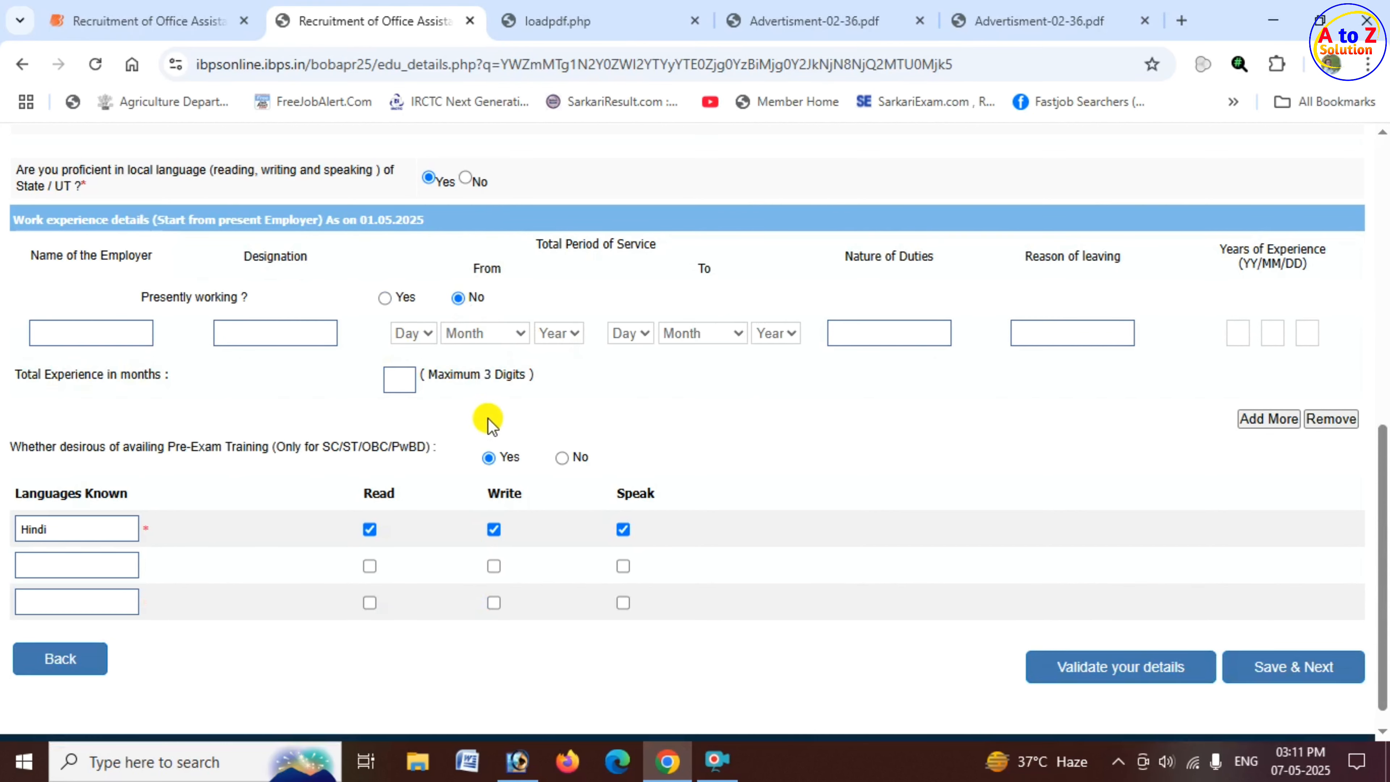
Step: Validate the qualification, experience and language details, and save them to proceed to the preview
scroll(487, 422, "down", 1)
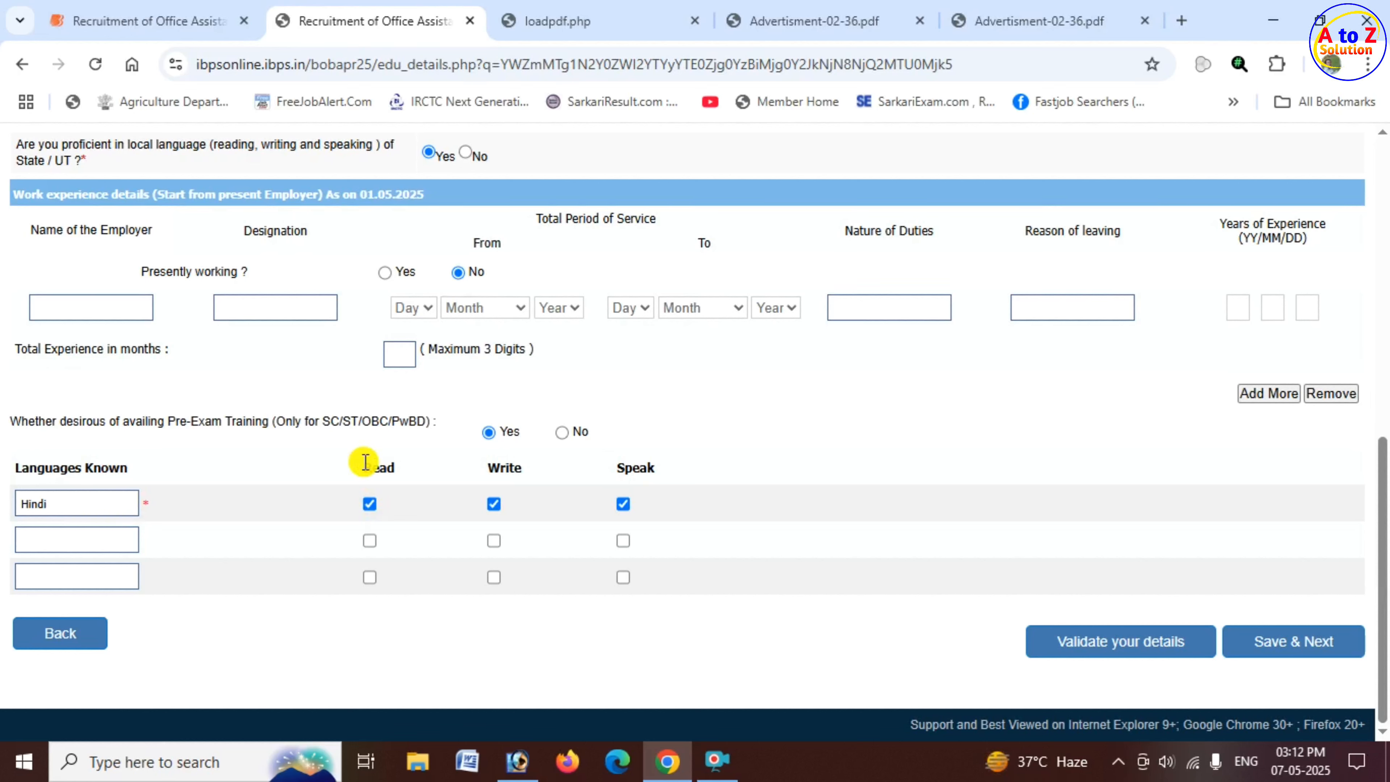
left_click(621, 504)
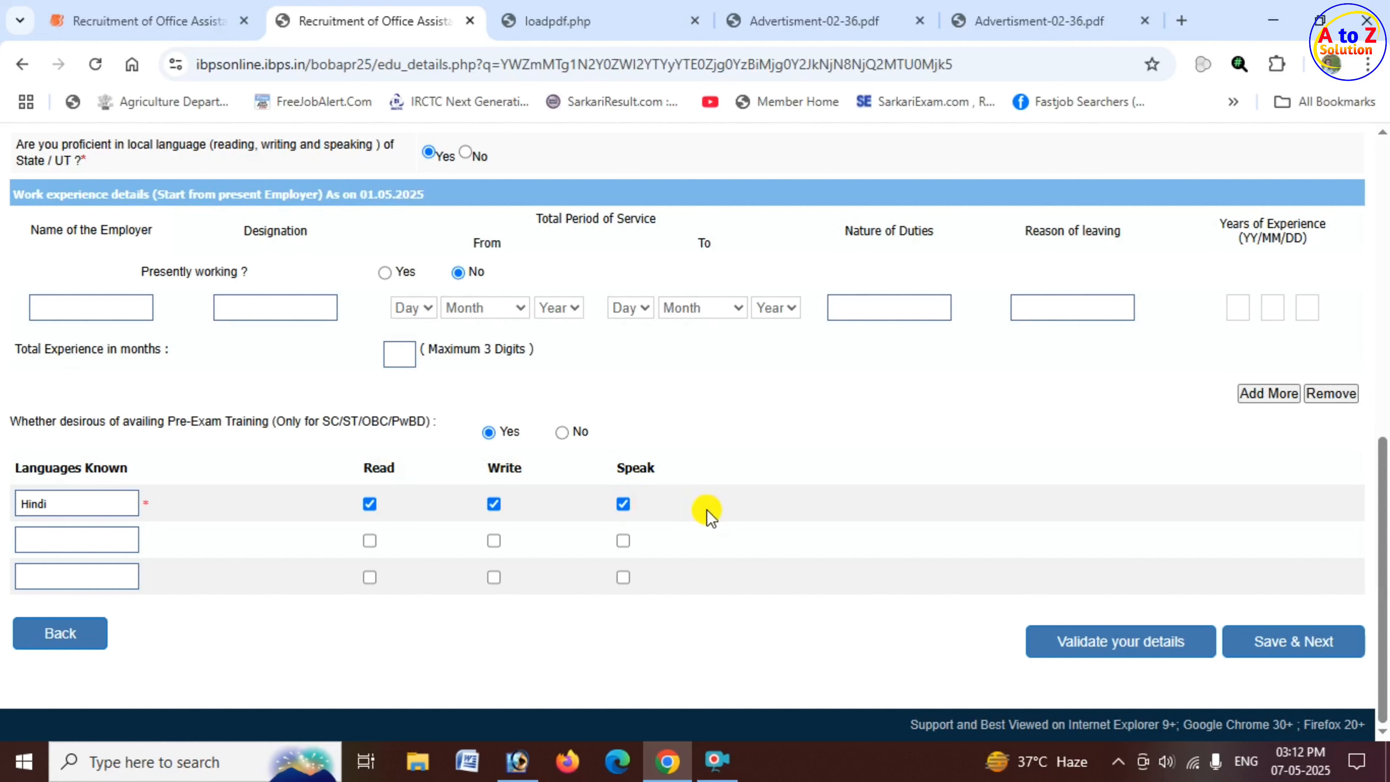
left_click(75, 538)
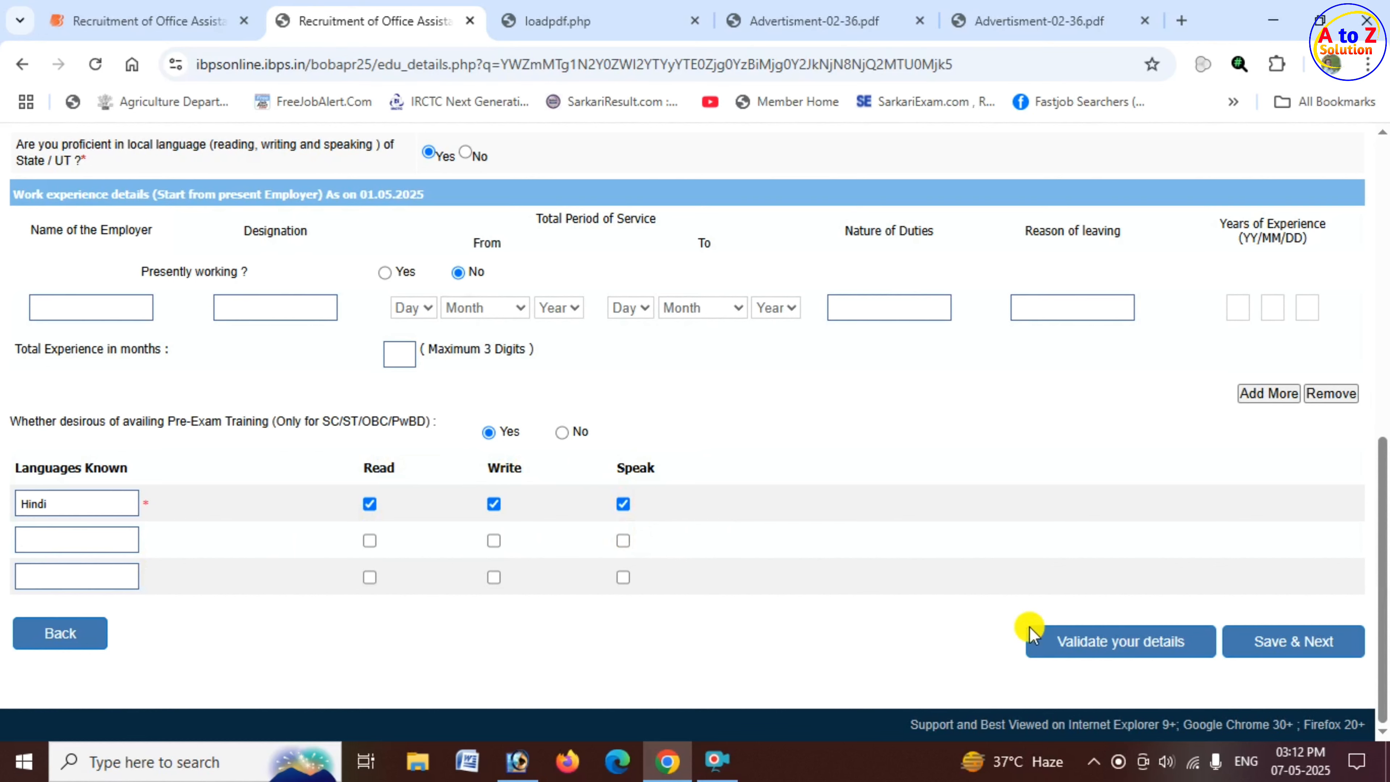
left_click(1113, 643)
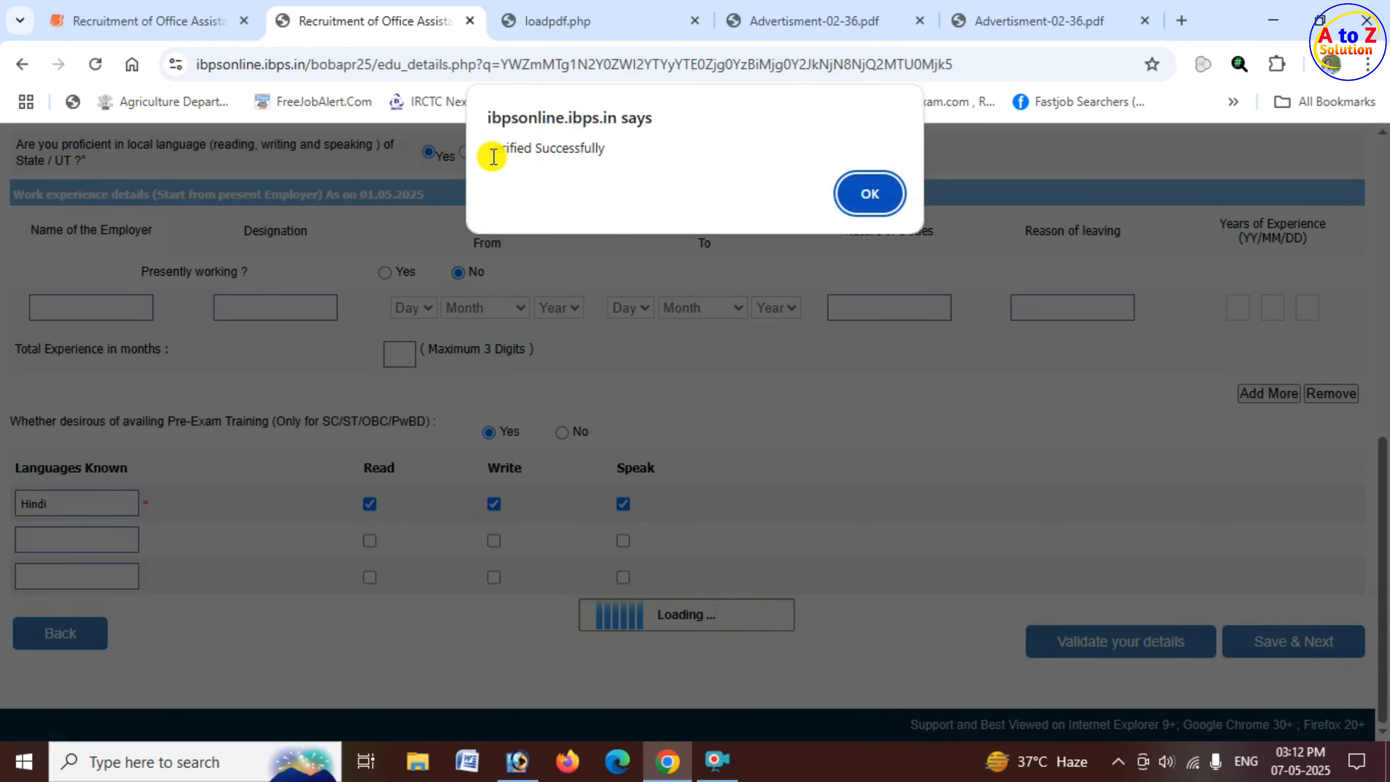
left_click_drag(494, 146, 608, 155)
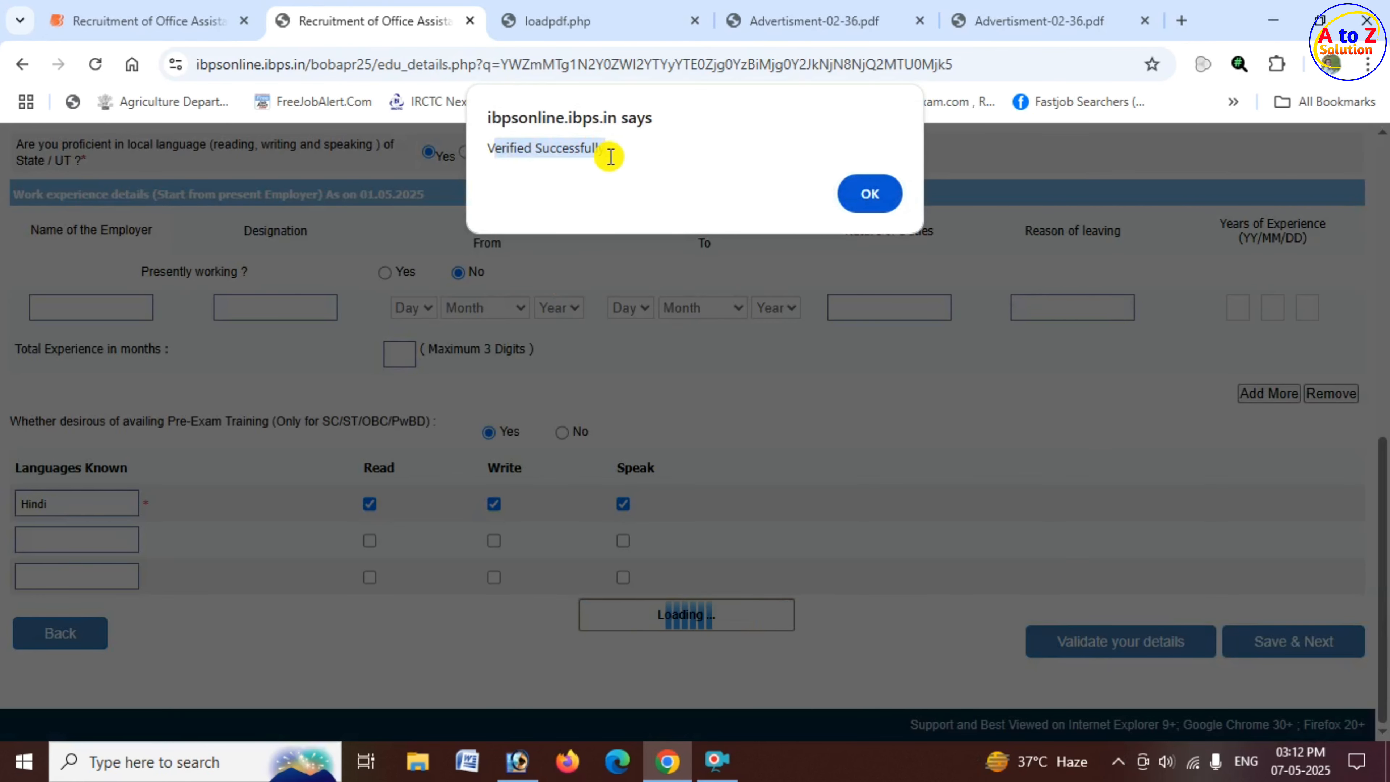
left_click(870, 193)
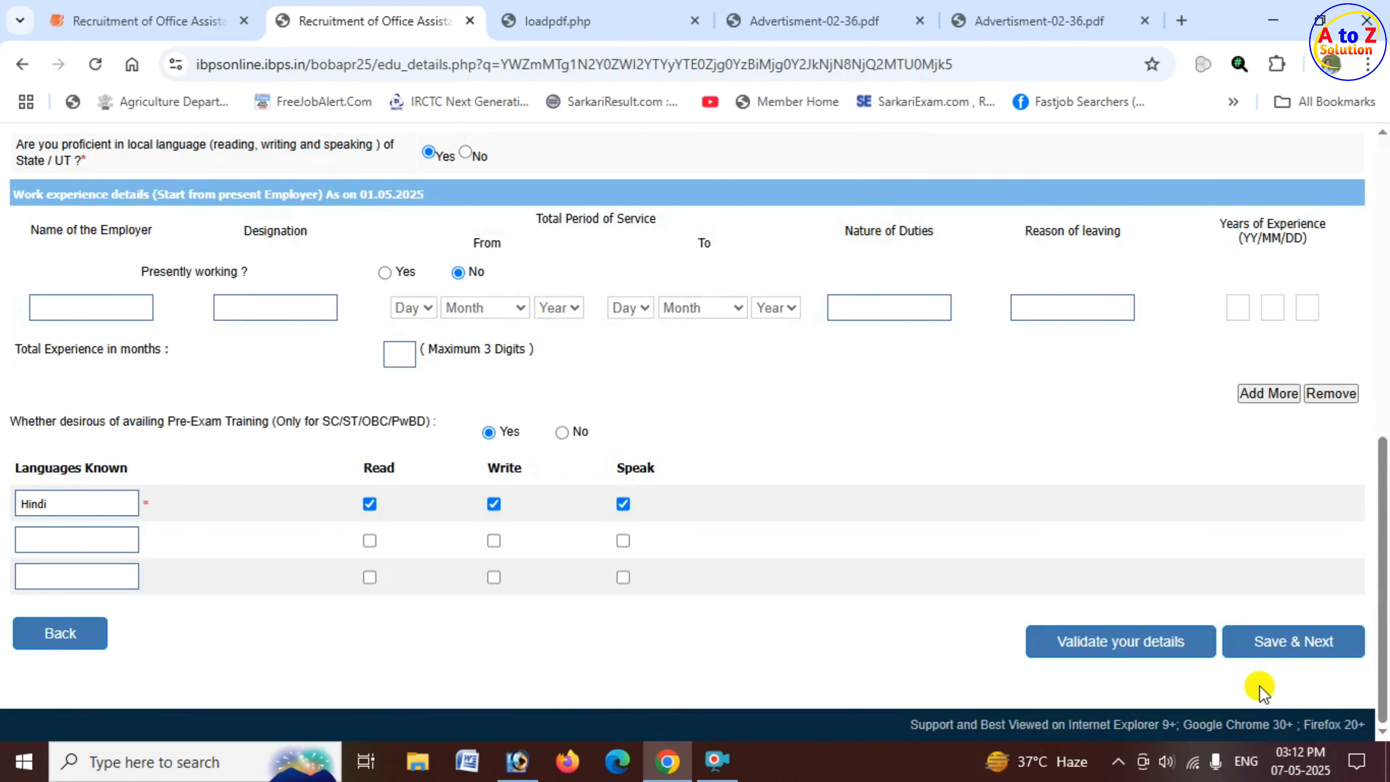
left_click(1292, 646)
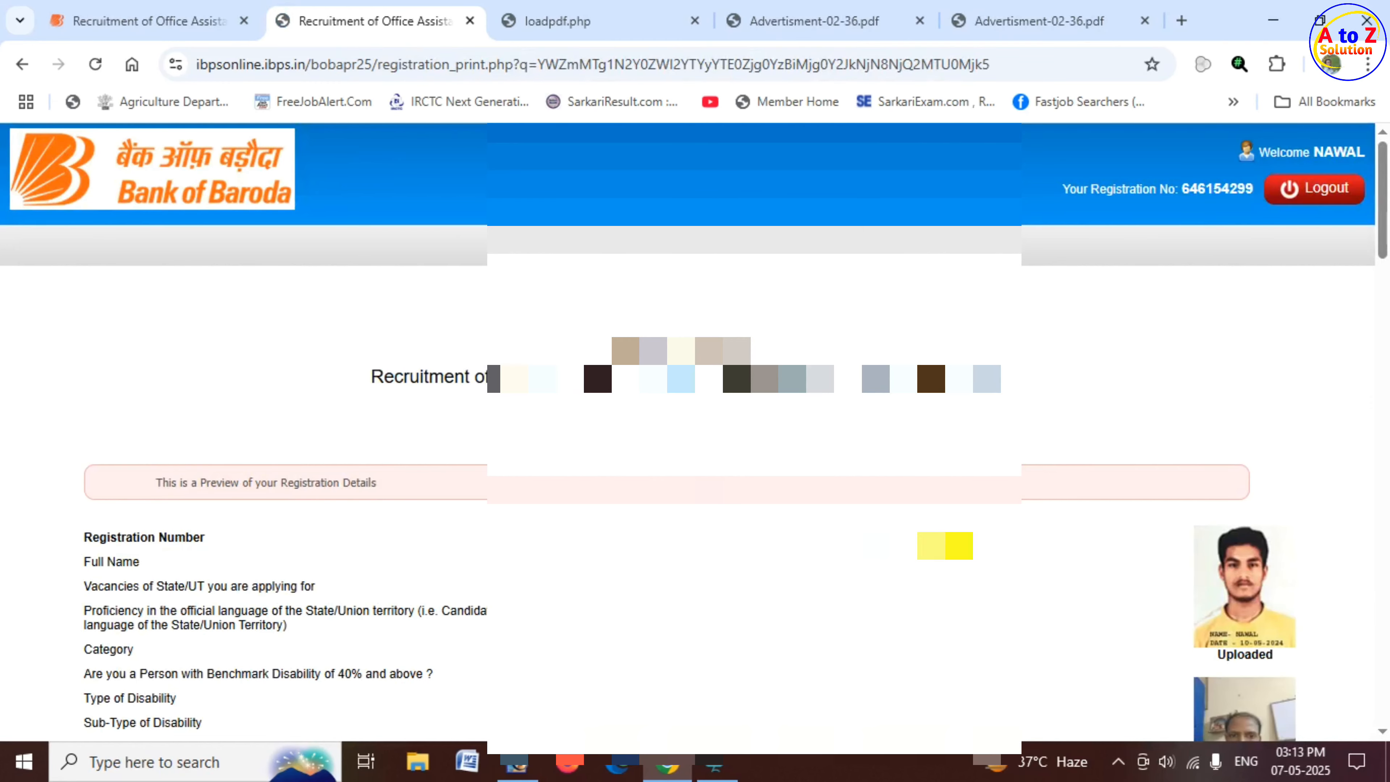
Step: Review the registration preview, agree to the declaration and complete the registration
scroll(694, 438, "down", 20)
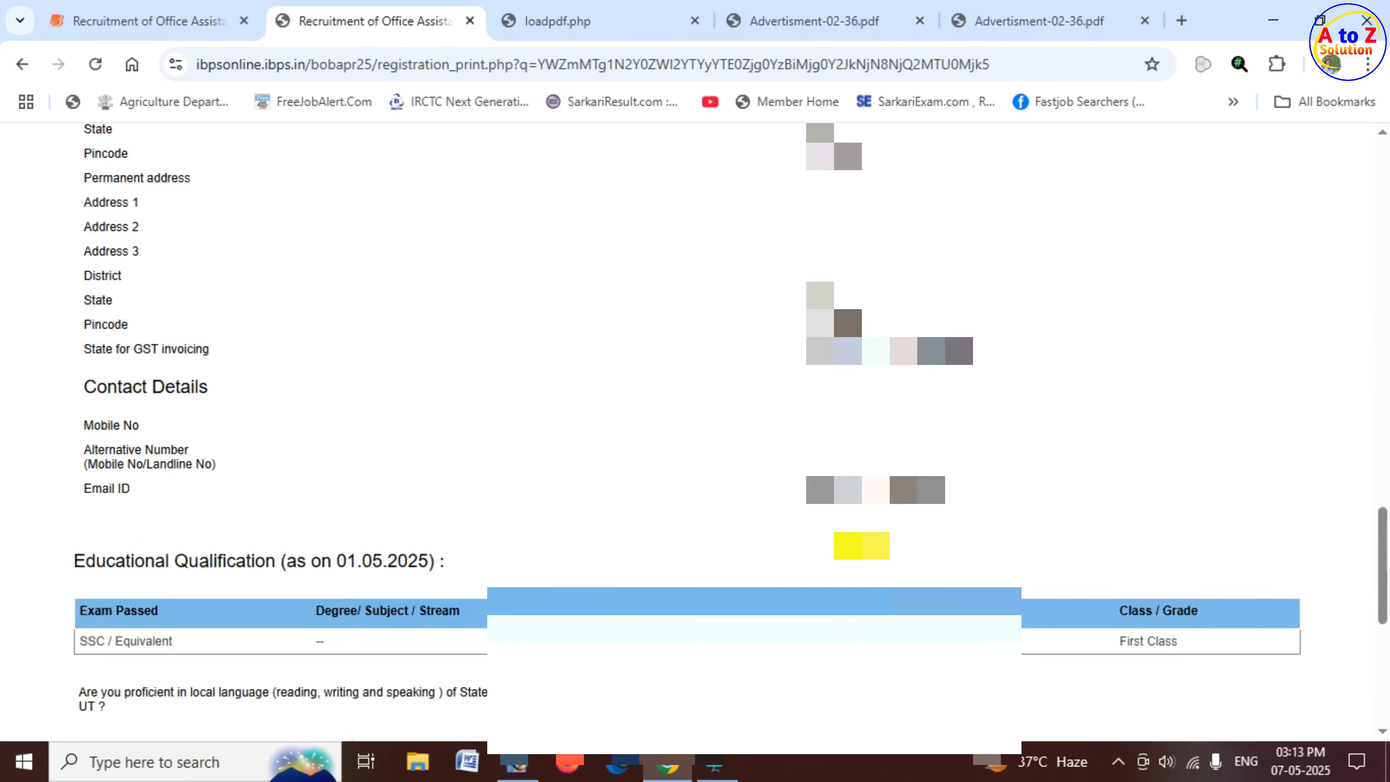
scroll(862, 545, "down", 8)
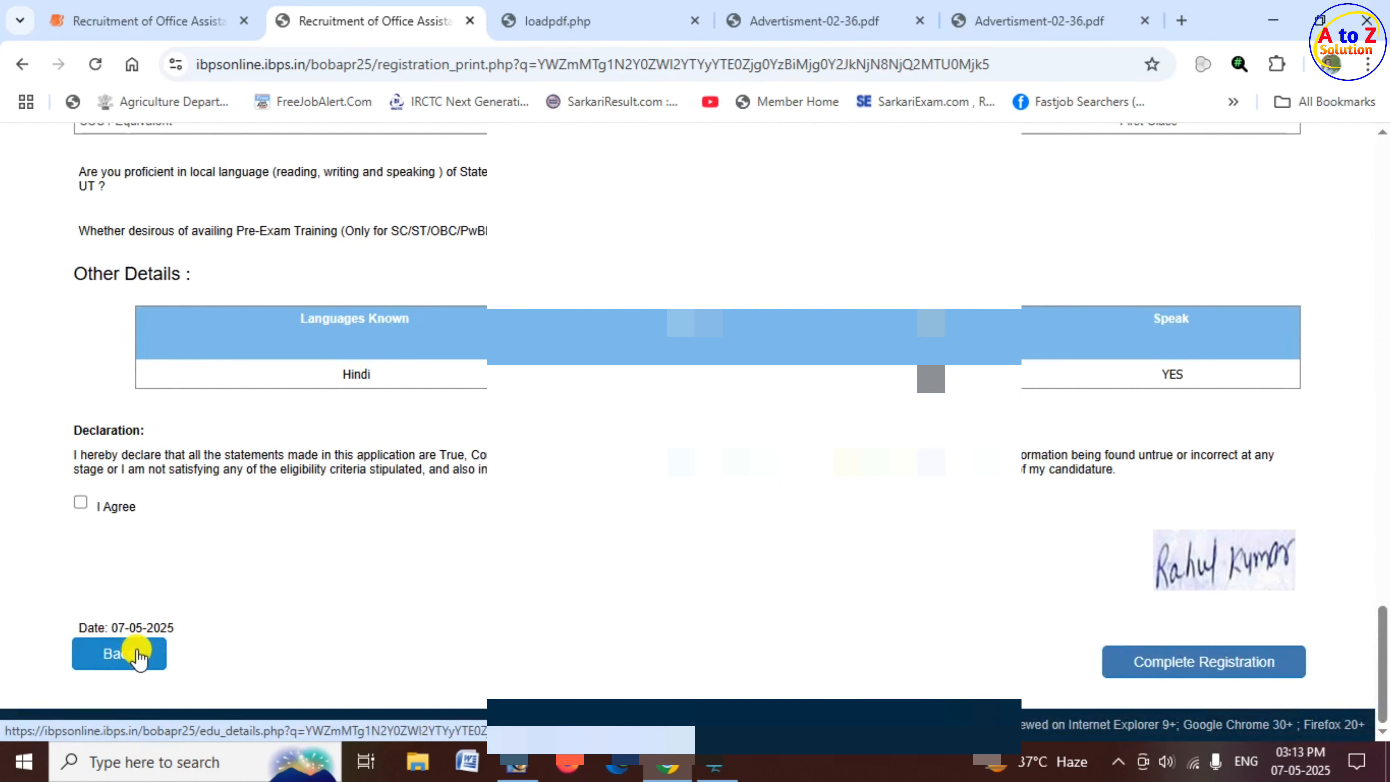
left_click(82, 503)
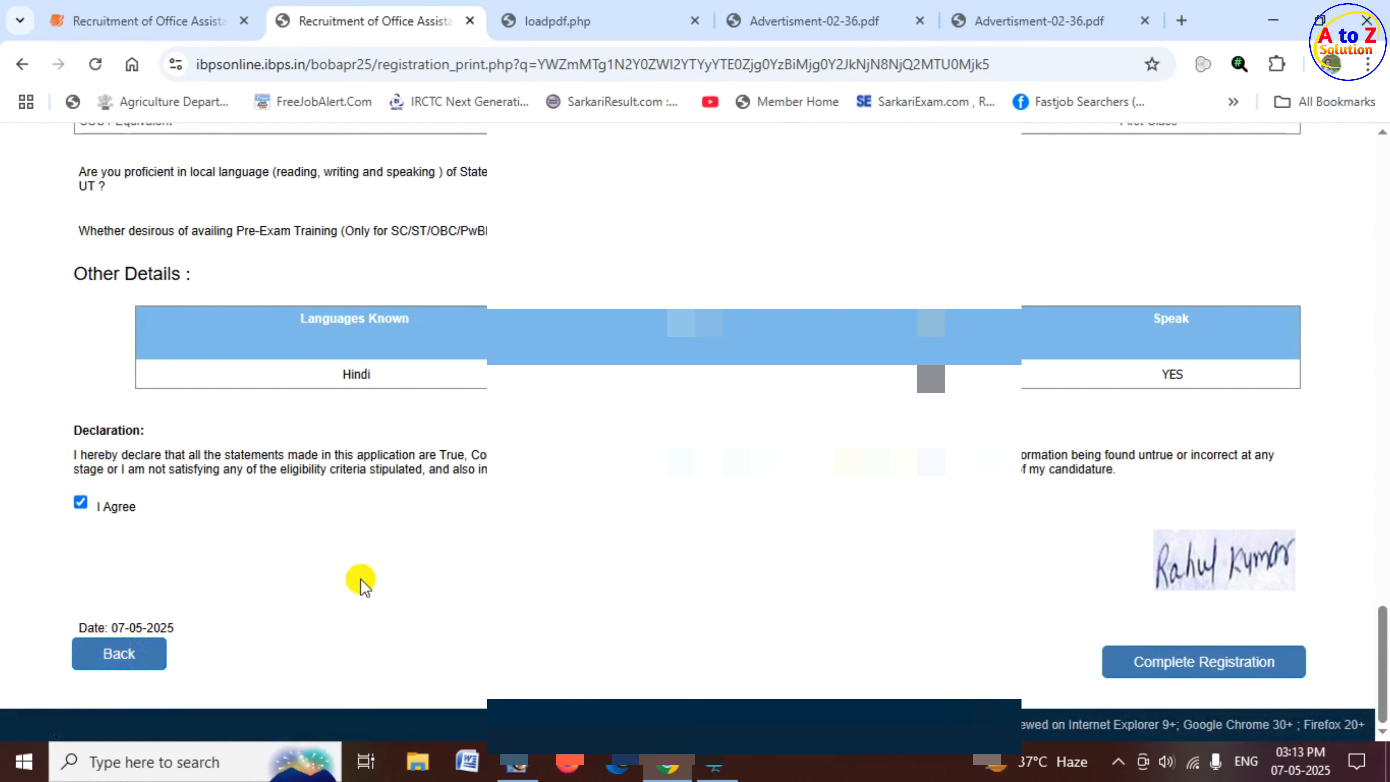
left_click(1174, 663)
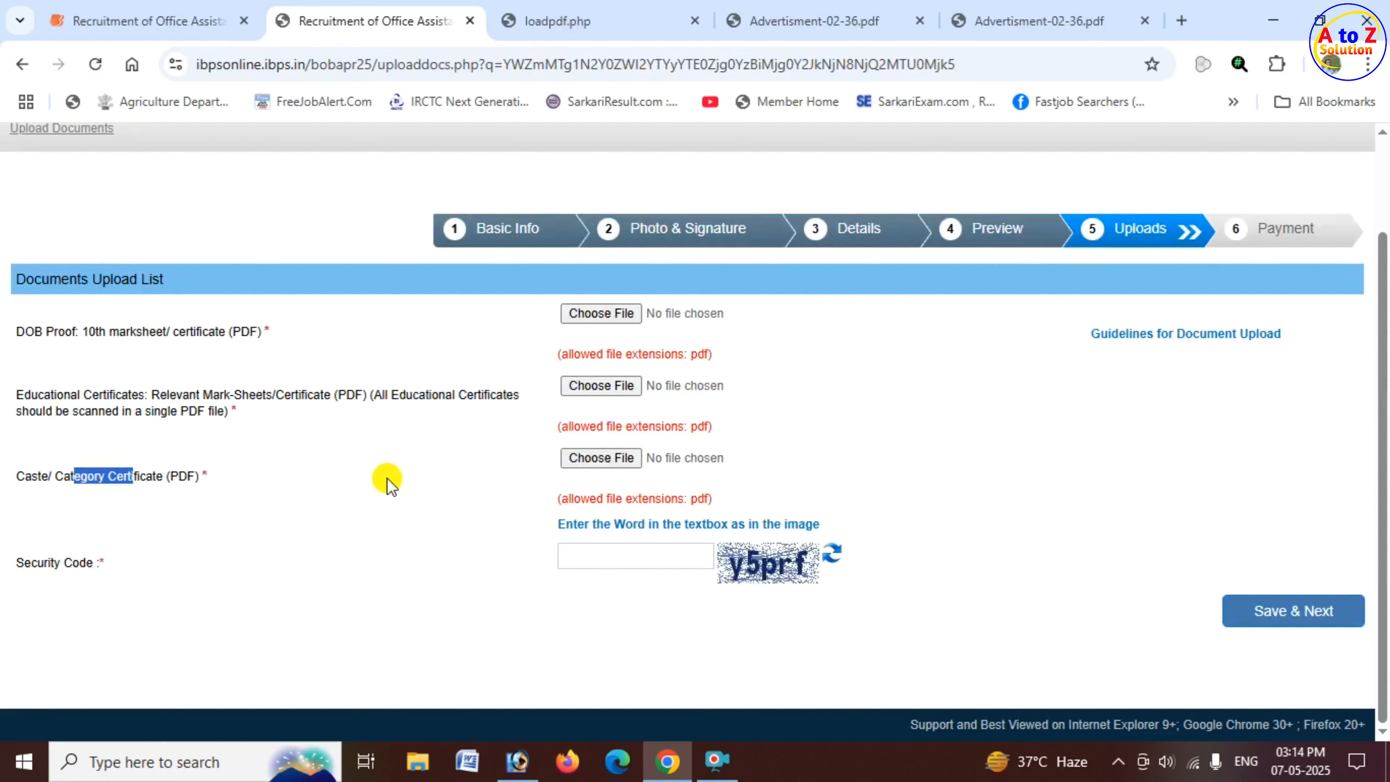
Step: Examine the required uploads: DOB proof, educational certificates and caste/category certificate
left_click(26, 330)
left_click_drag(27, 330, 254, 329)
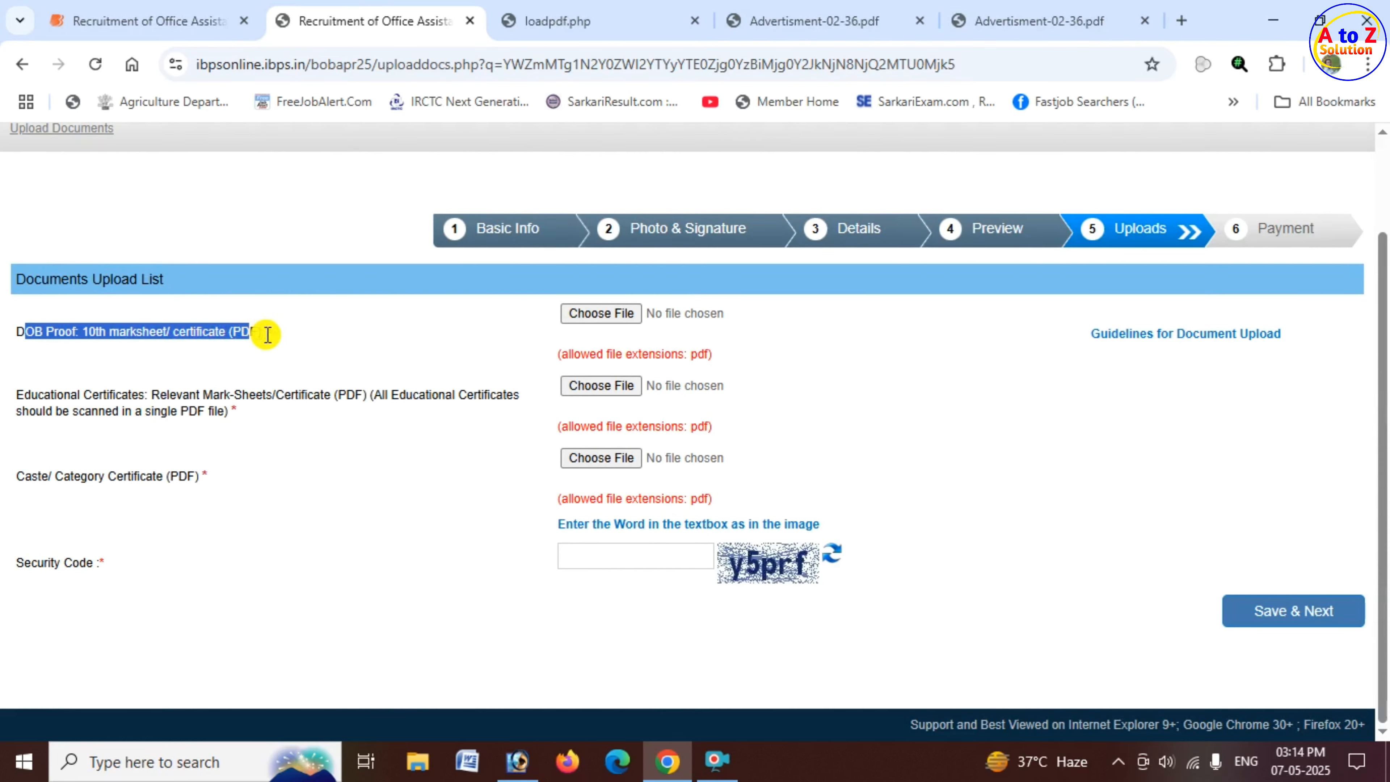
left_click(147, 384)
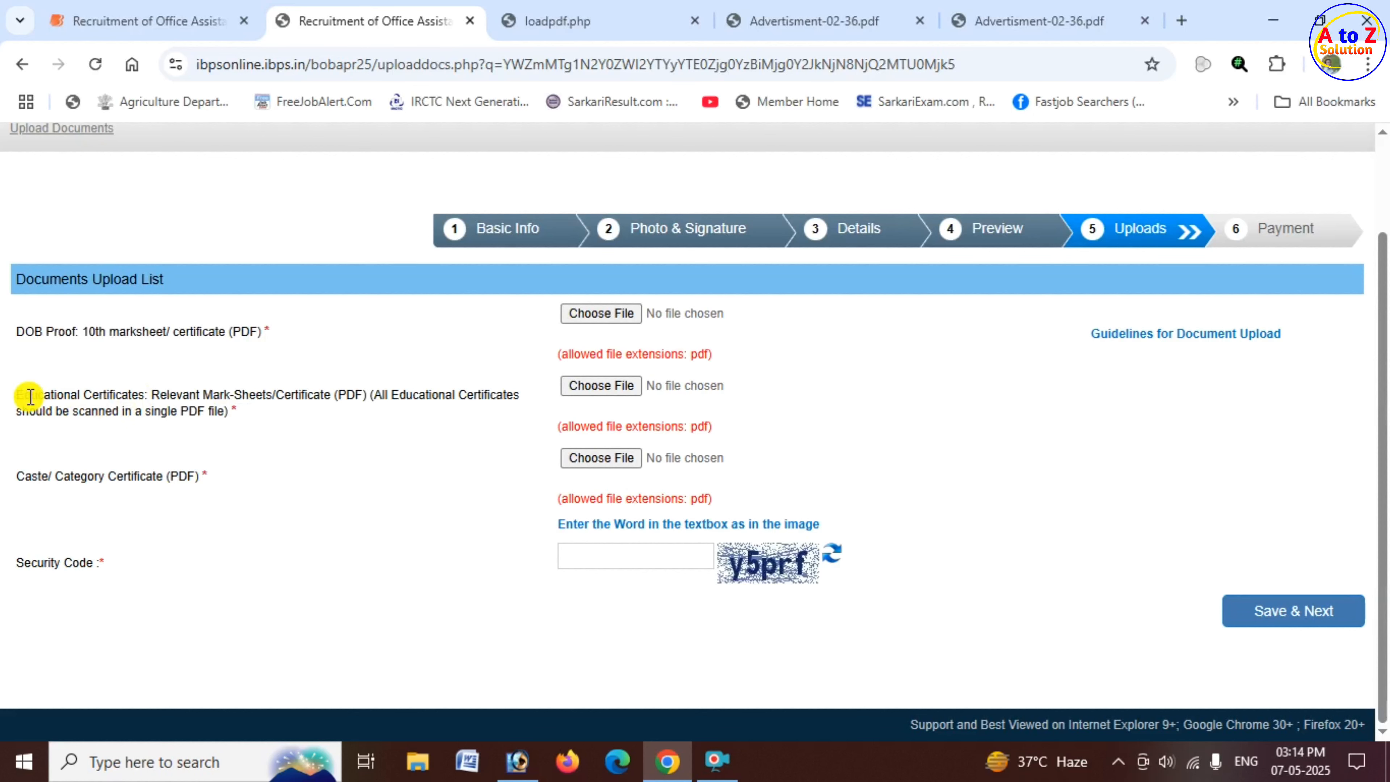
left_click_drag(30, 396, 355, 395)
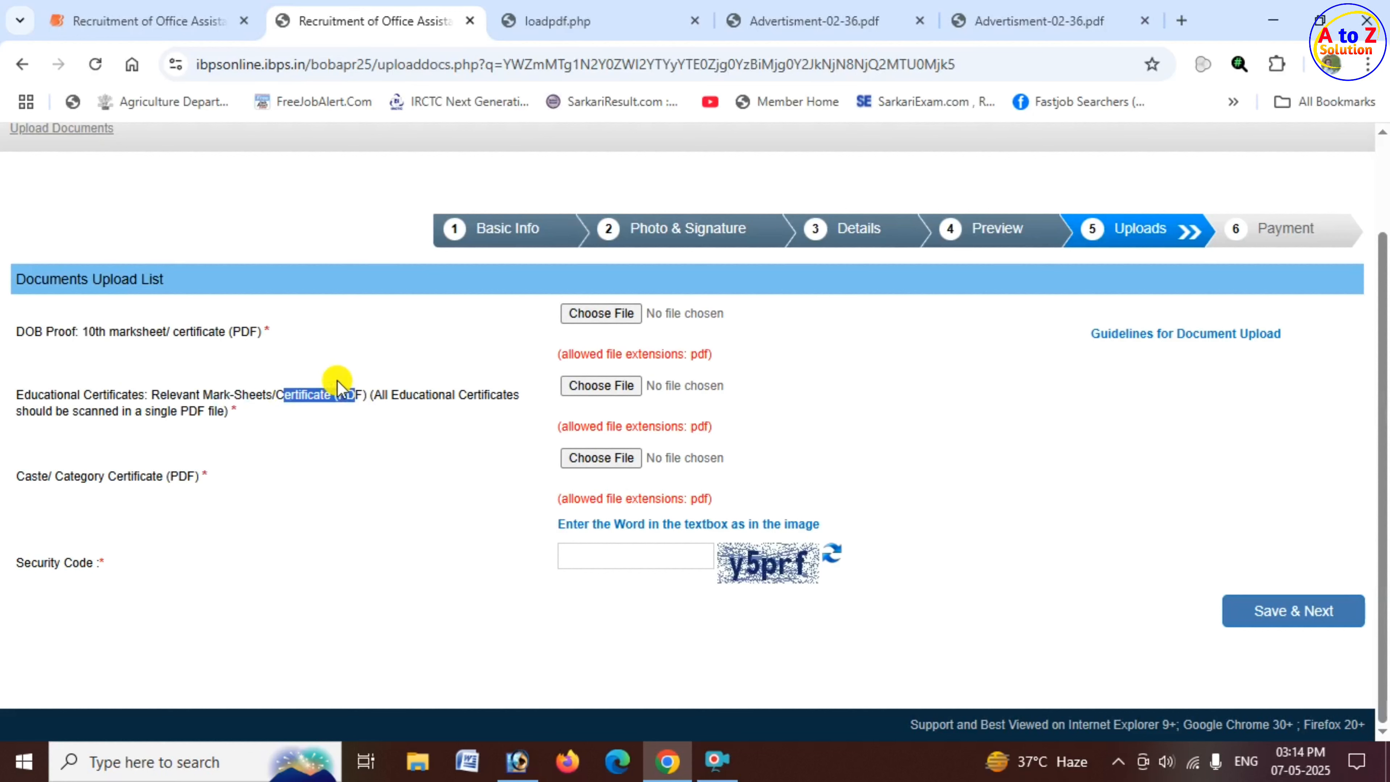
left_click(376, 400)
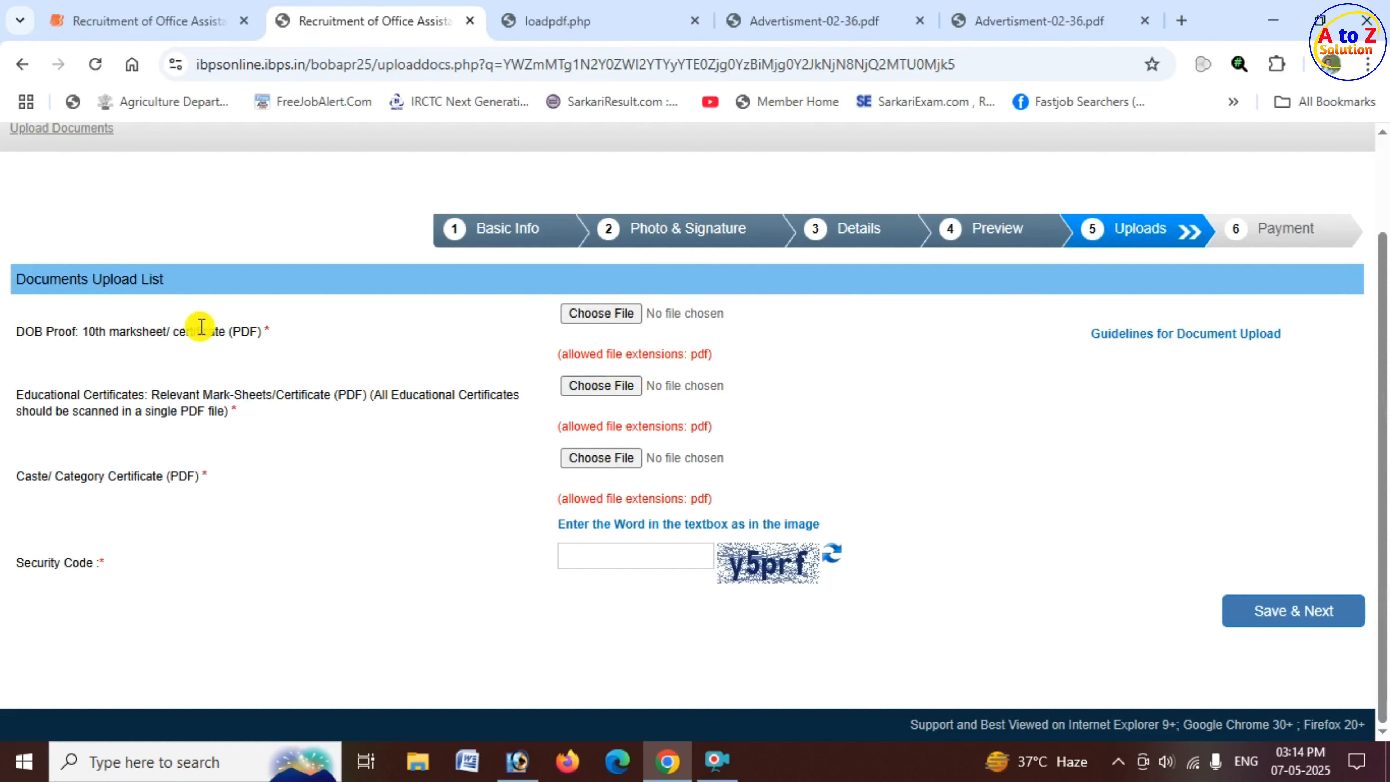
left_click_drag(144, 334, 216, 336)
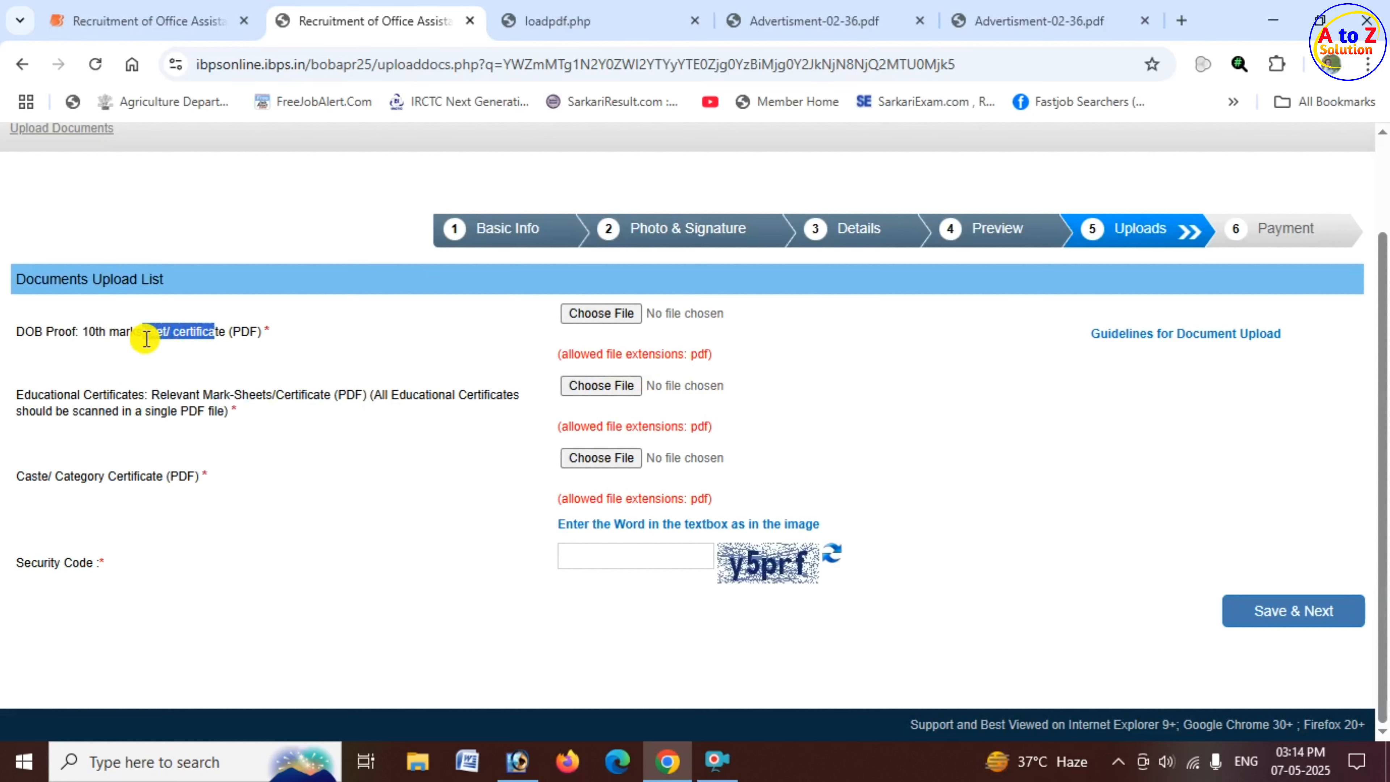
left_click_drag(24, 332, 61, 330)
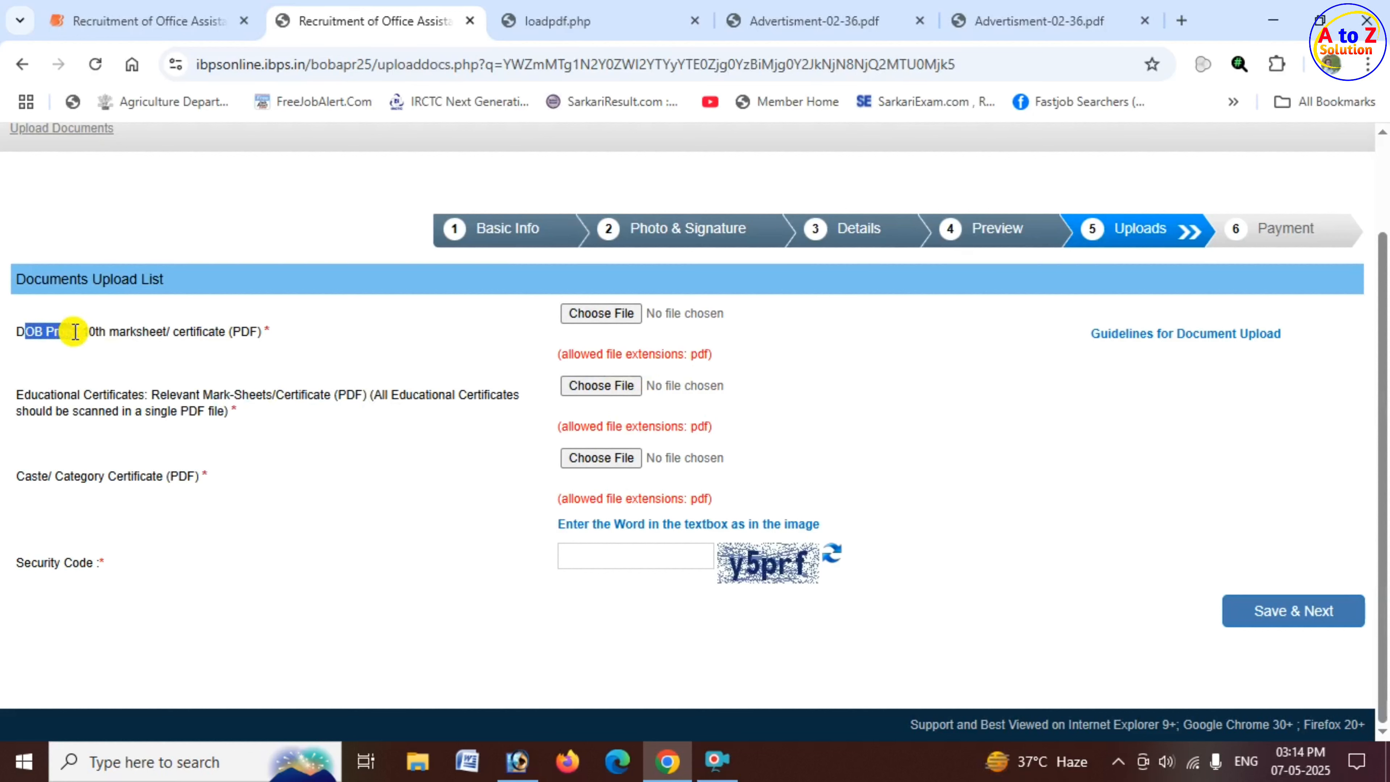
left_click_drag(31, 395, 123, 400)
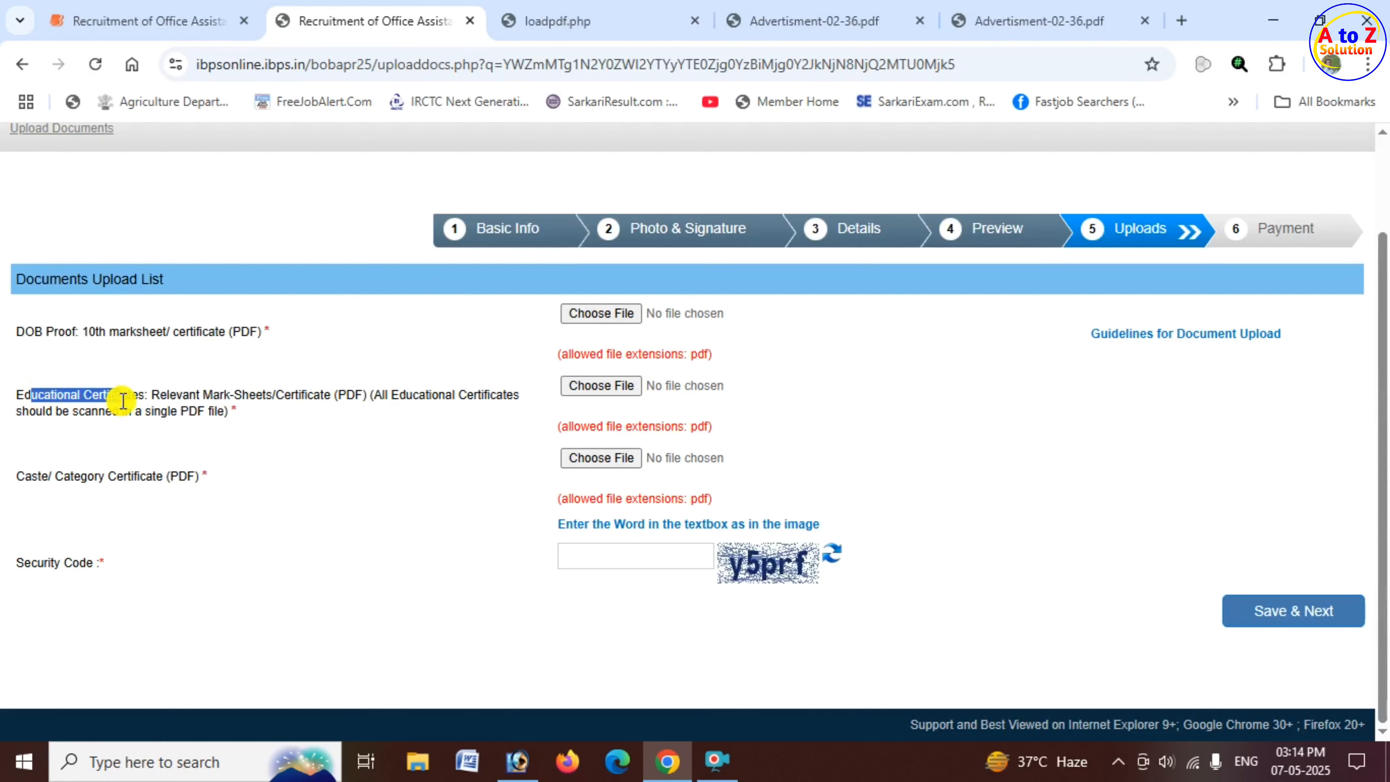
left_click(209, 395)
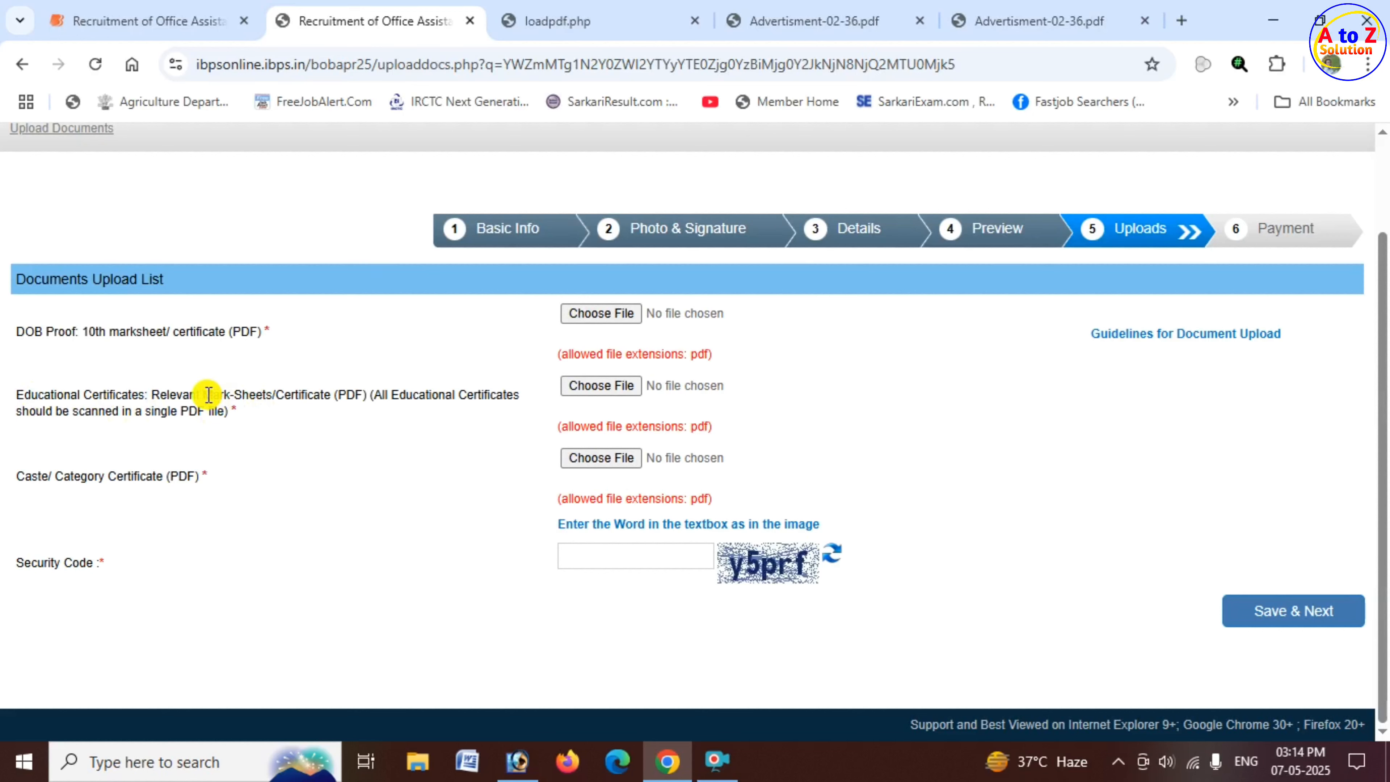
left_click_drag(208, 395, 337, 397)
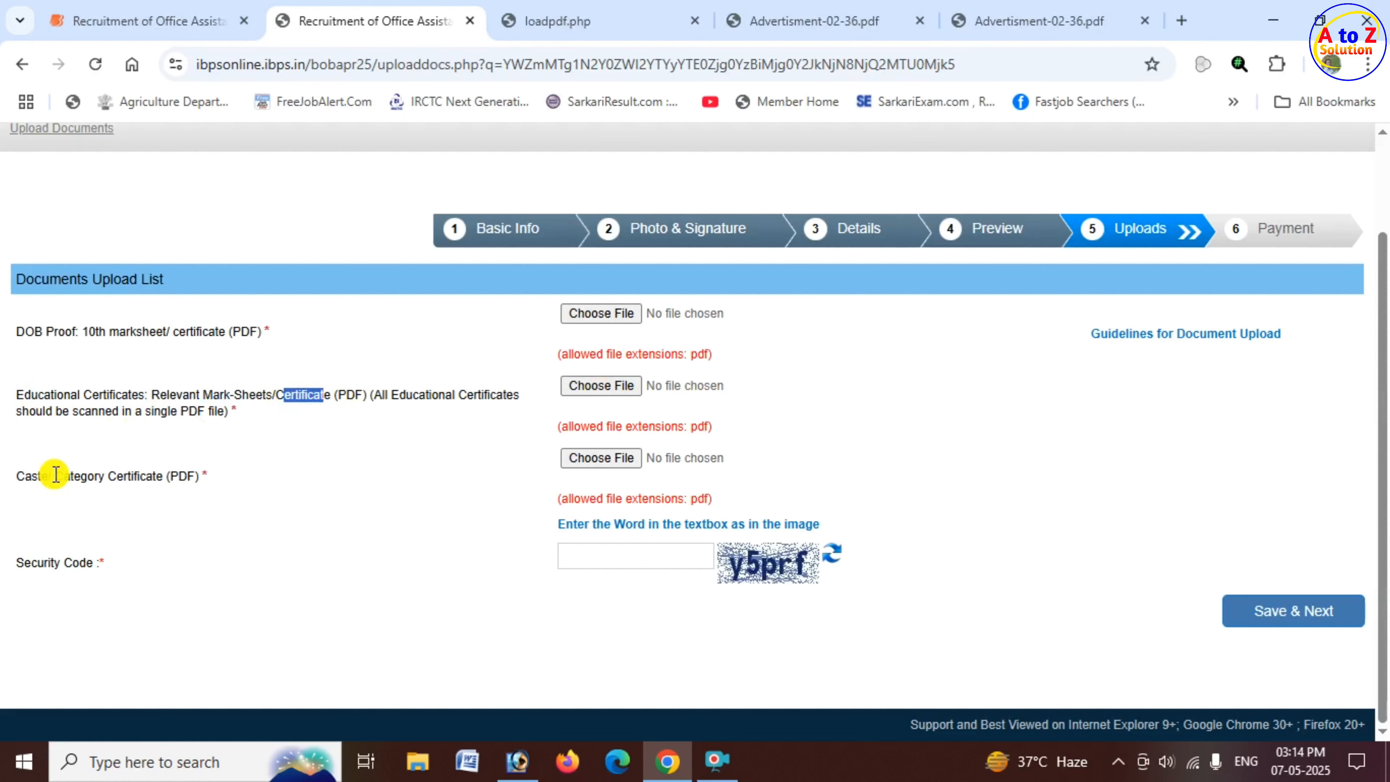
left_click_drag(56, 474, 195, 481)
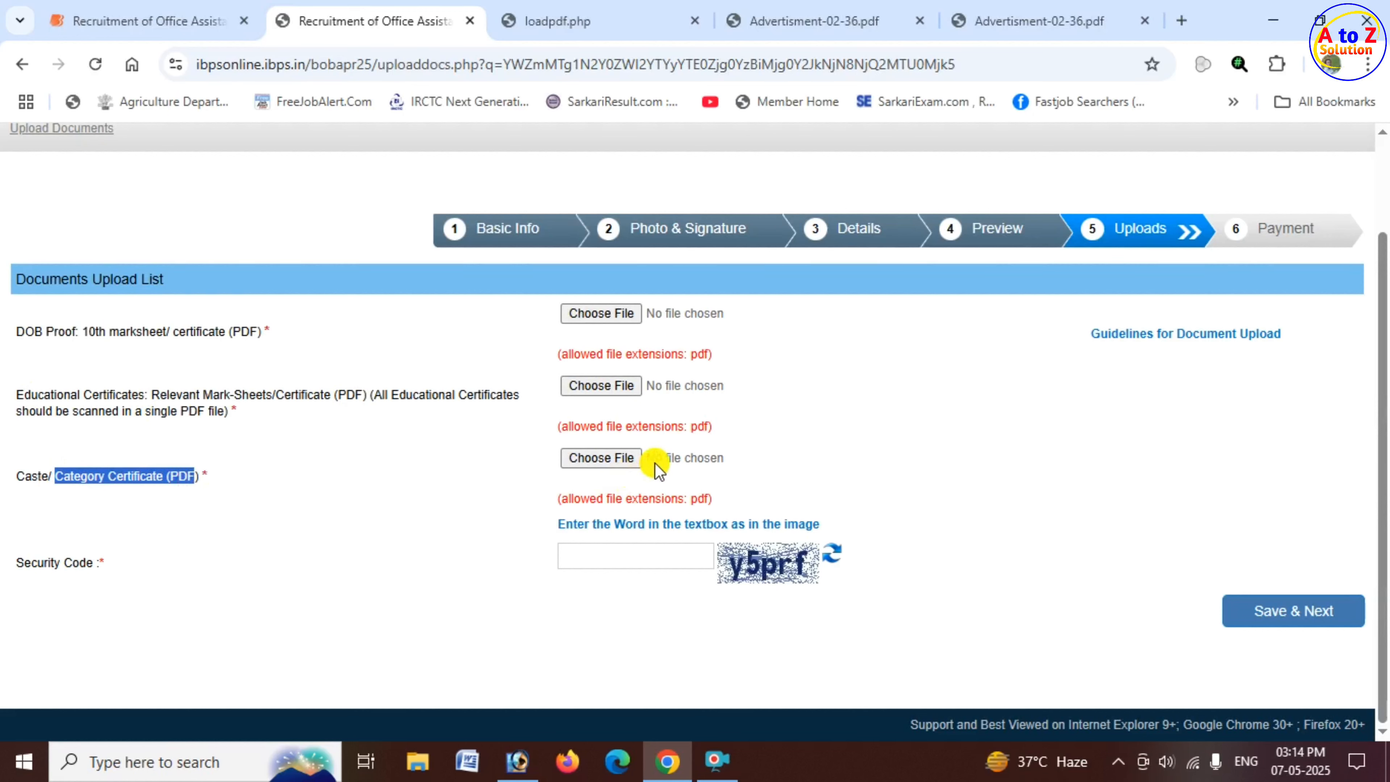
Step: Open the guidelines for document upload and check the maximum allowed size for the PDF files
left_click(1187, 335)
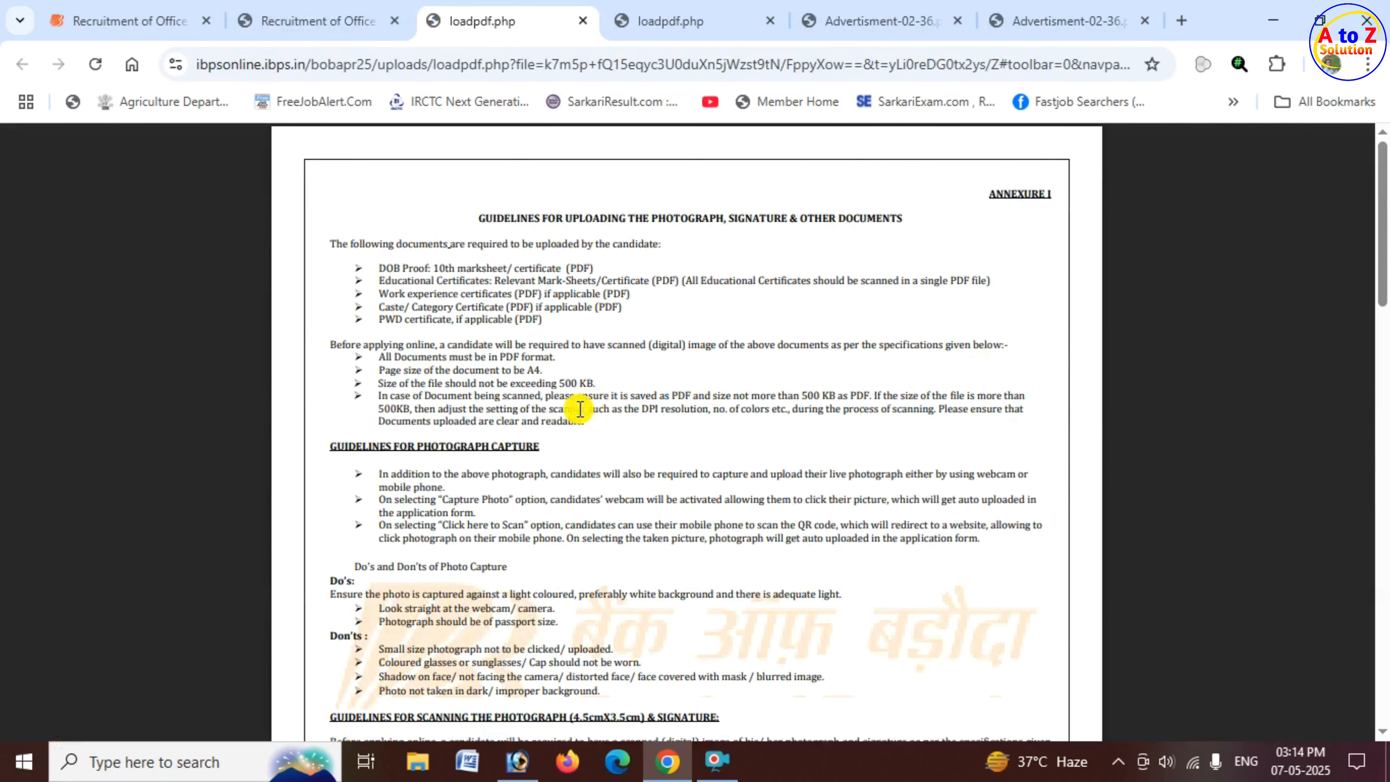
scroll(558, 417, "down", 2)
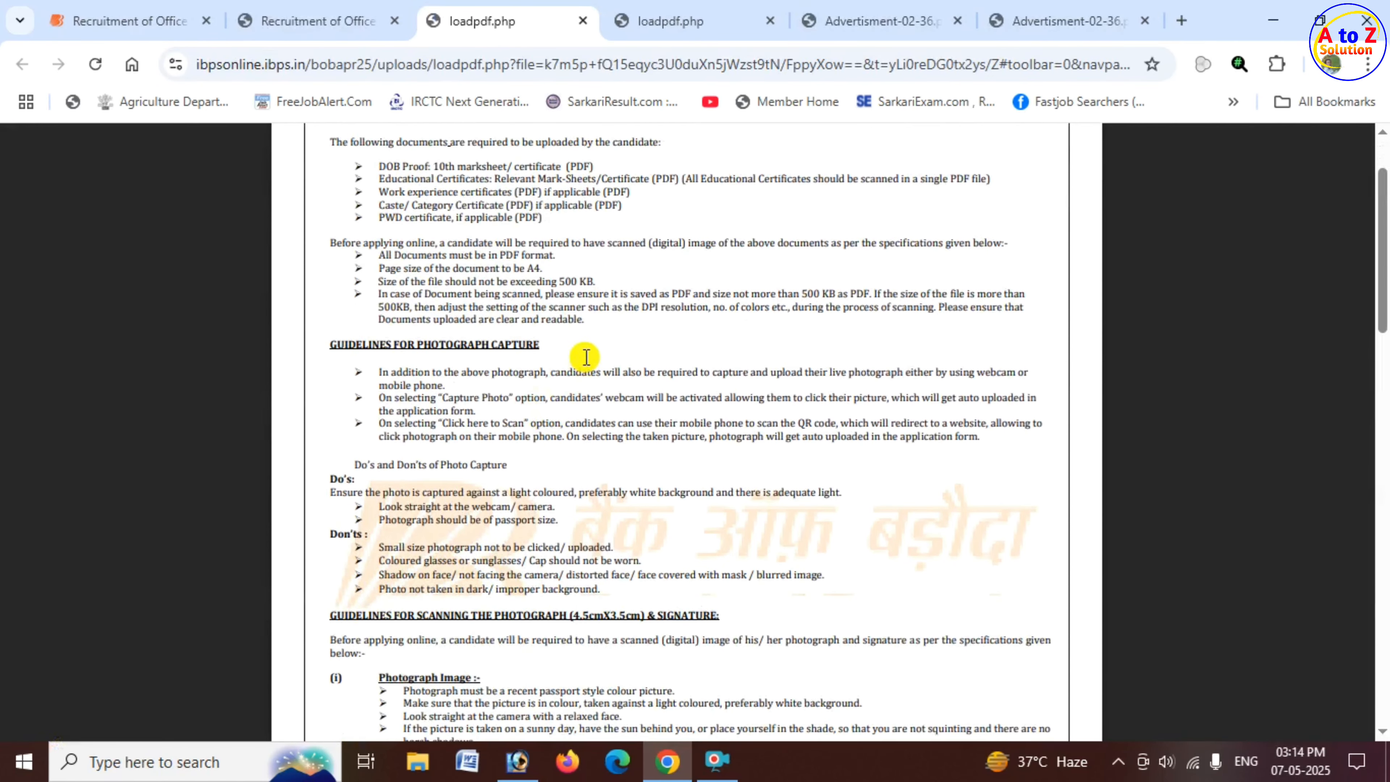
scroll(574, 373, "up", 2)
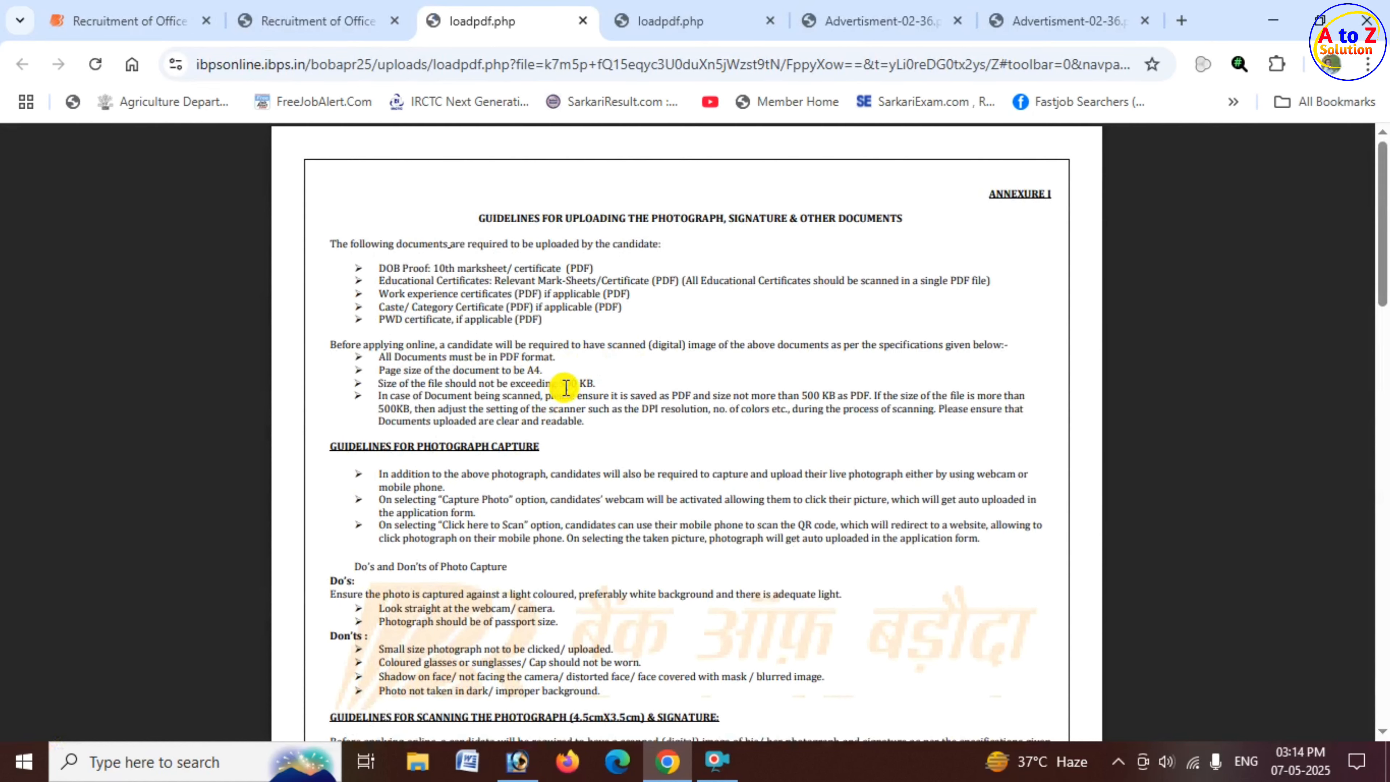
left_click_drag(563, 381, 584, 378)
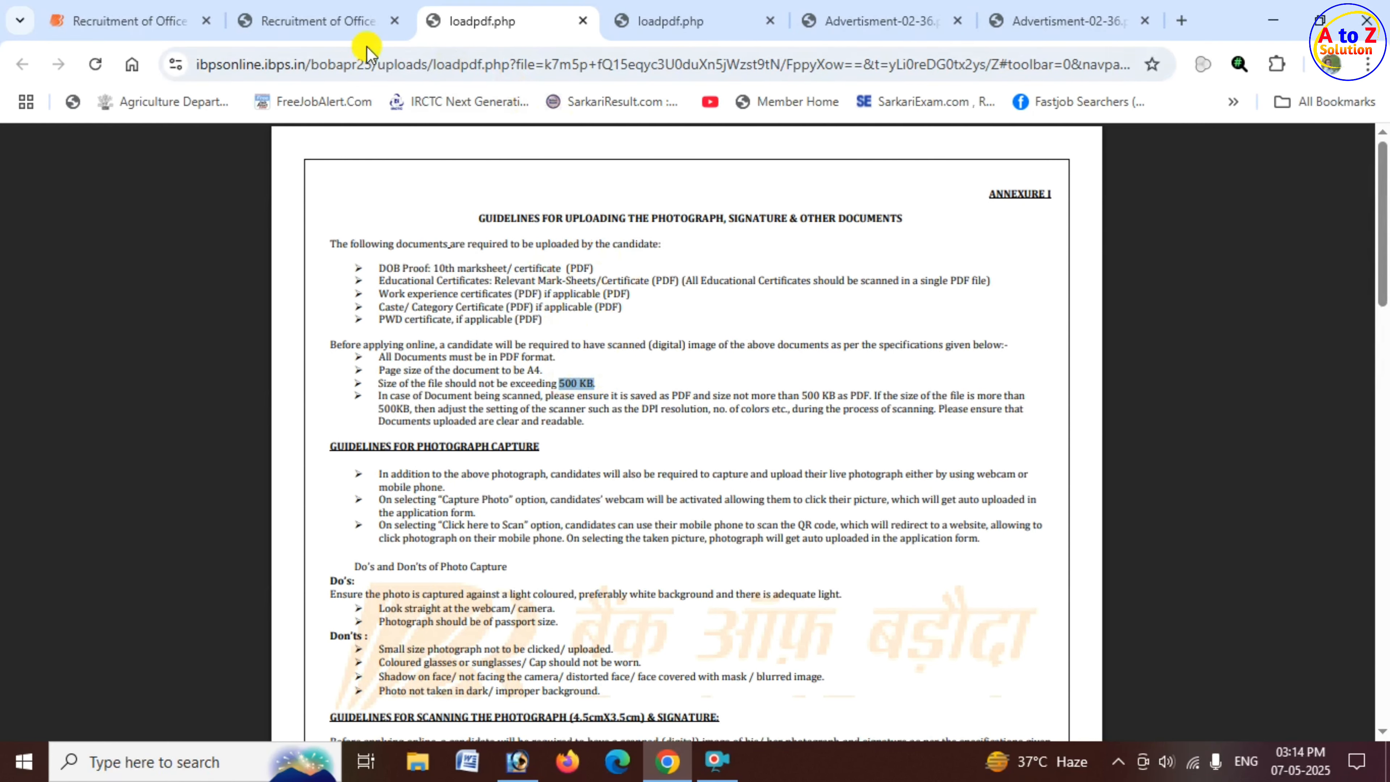
Step: Return to the document upload form and choose 10.pdf from the Desktop as the DOB proof
left_click(316, 17)
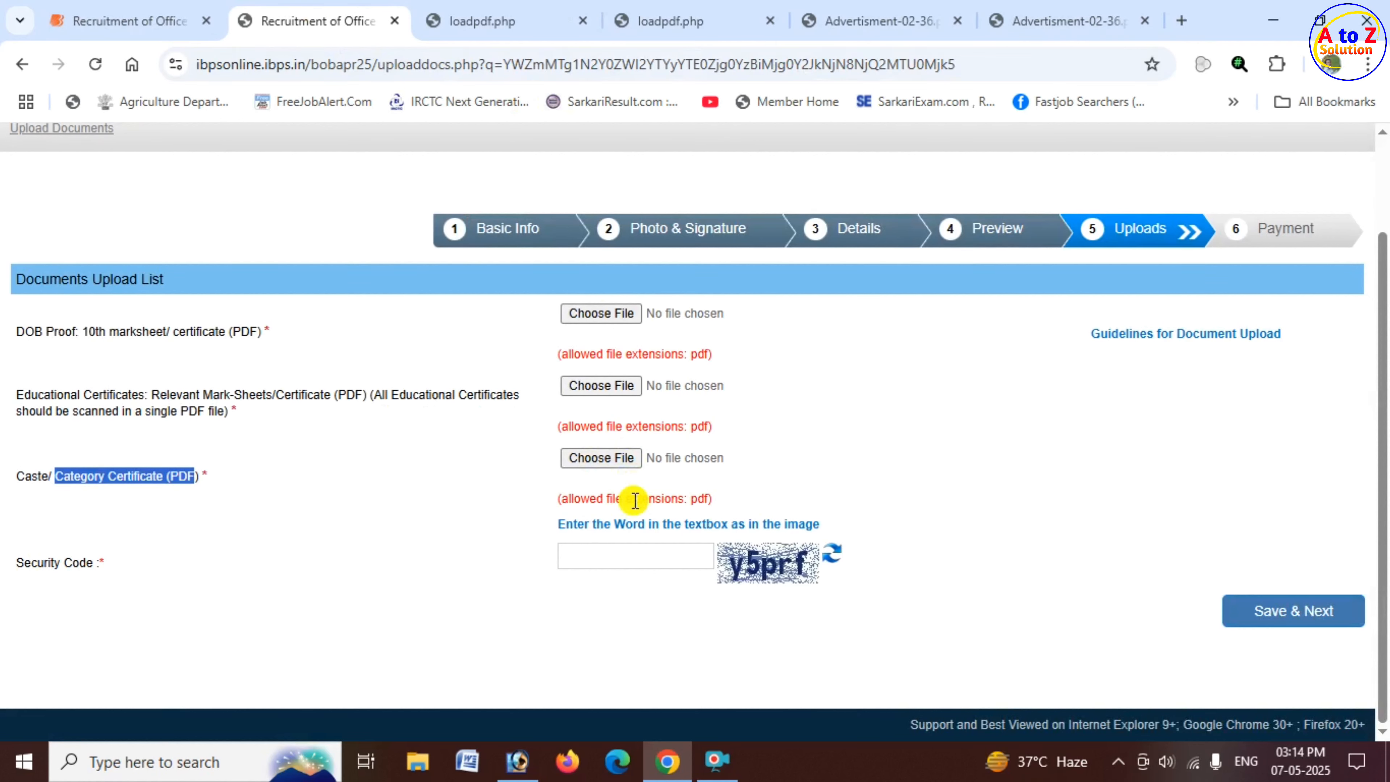
left_click(601, 314)
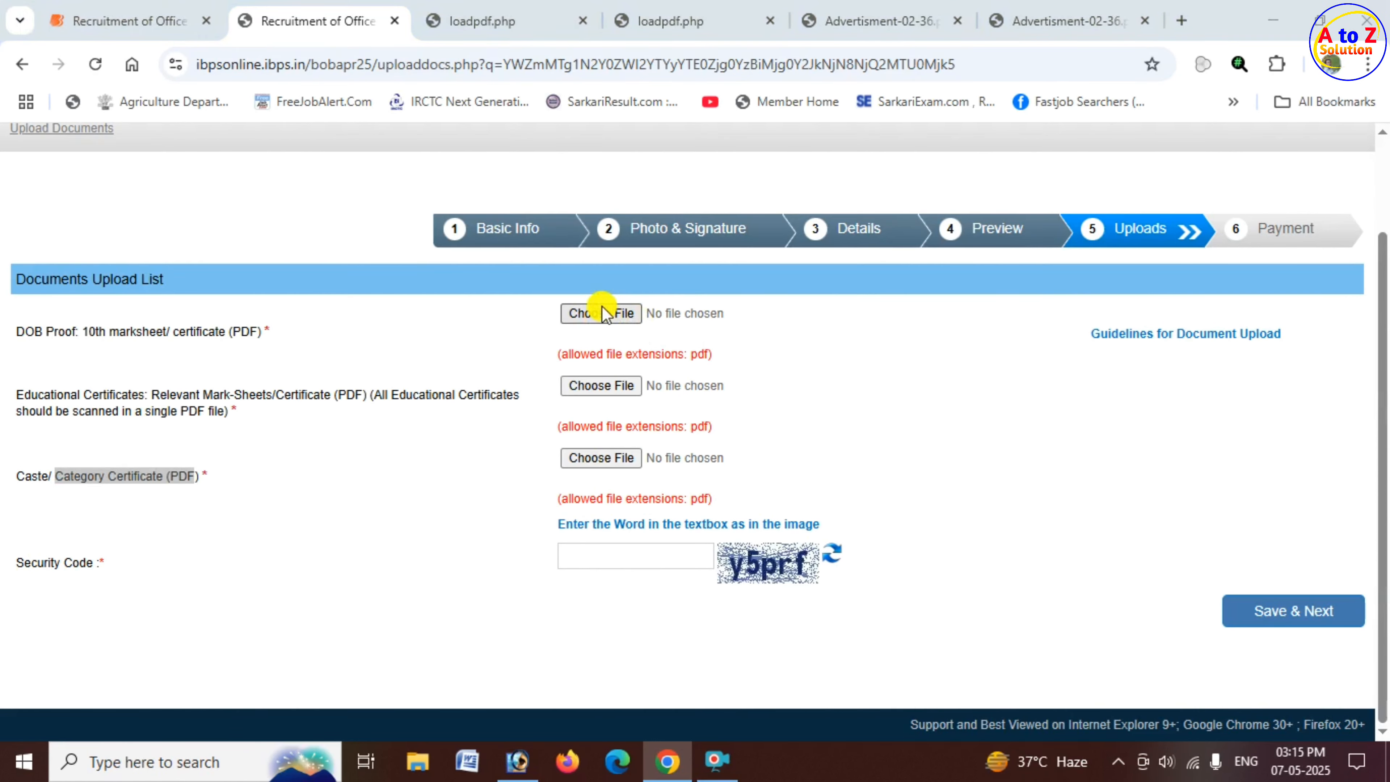
type("10")
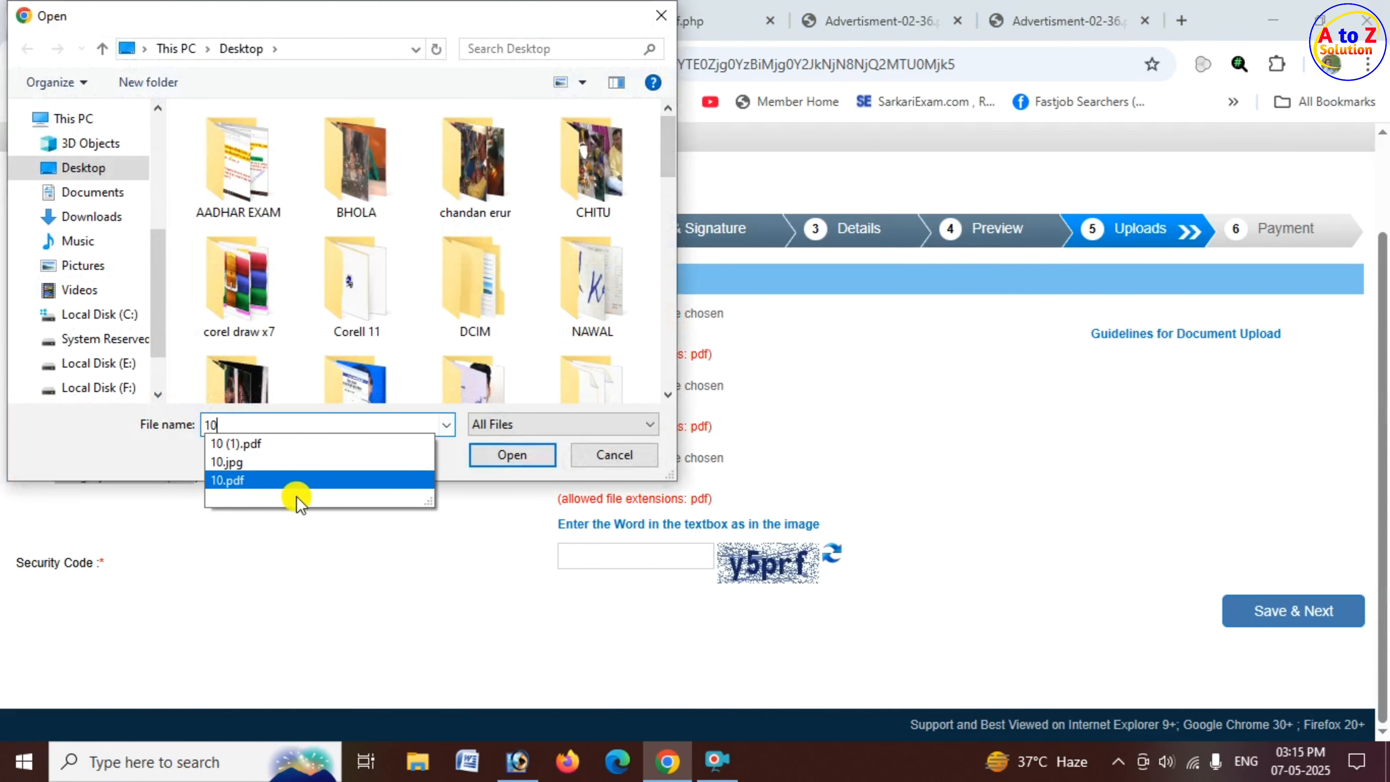
left_click(307, 482)
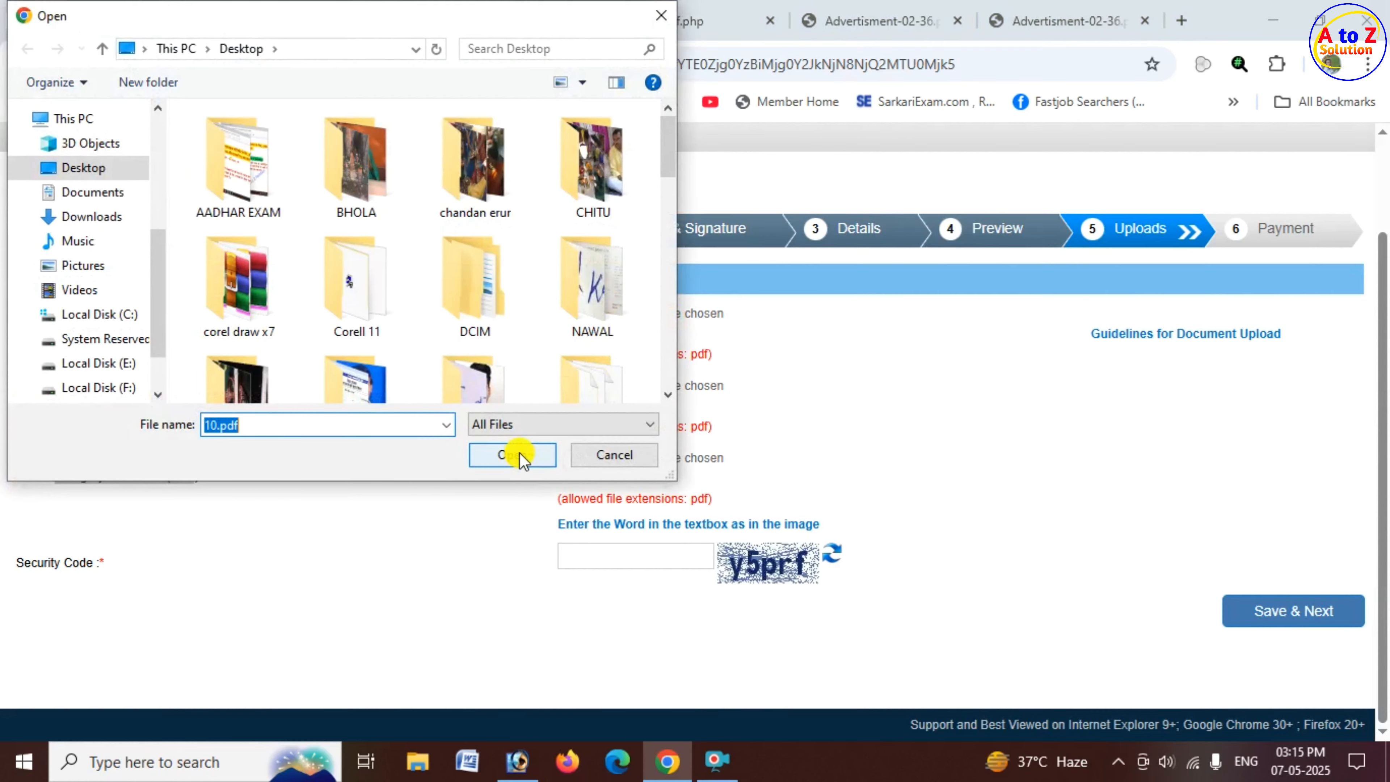
left_click(512, 455)
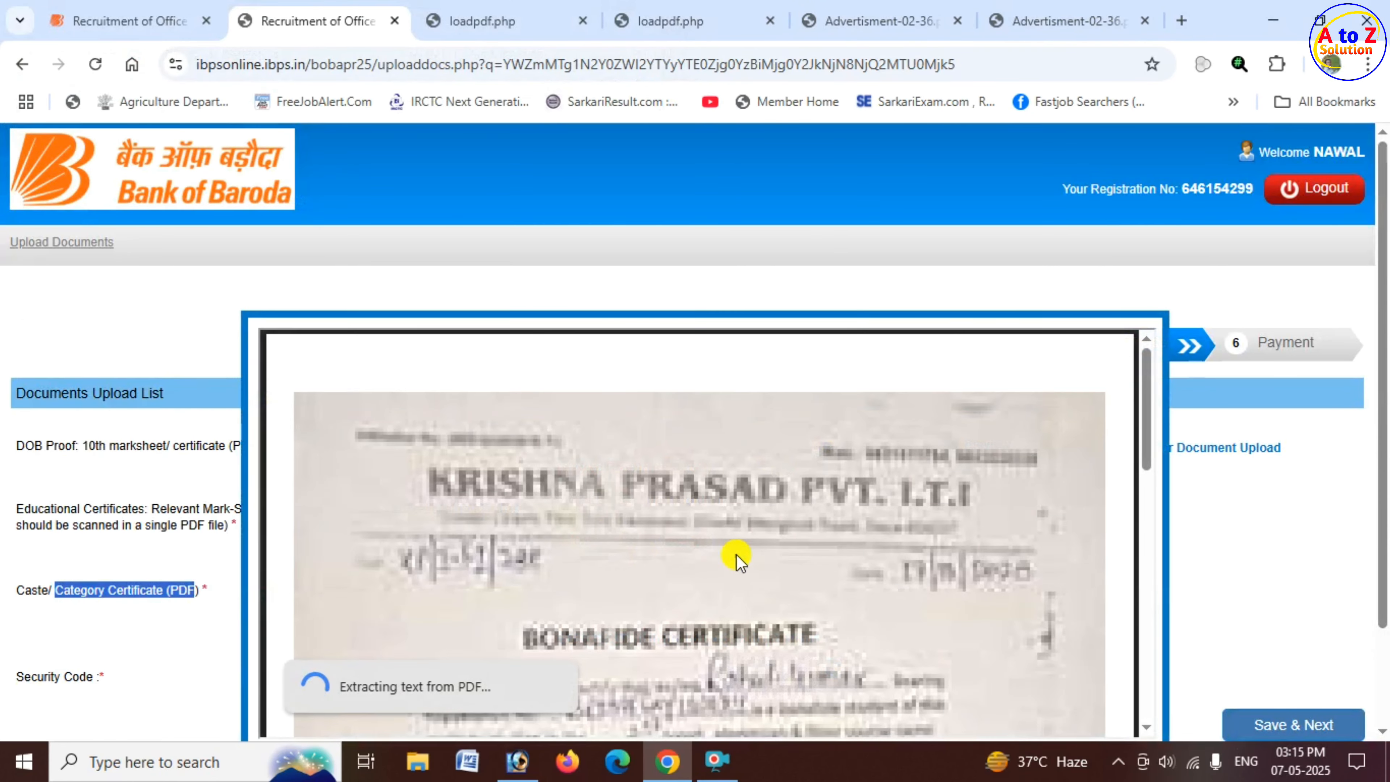
Step: Review the preview of the DOB proof document through to its end and accept it
scroll(1157, 385, "down", 2)
scroll(766, 427, "down", 5)
scroll(647, 442, "down", 5)
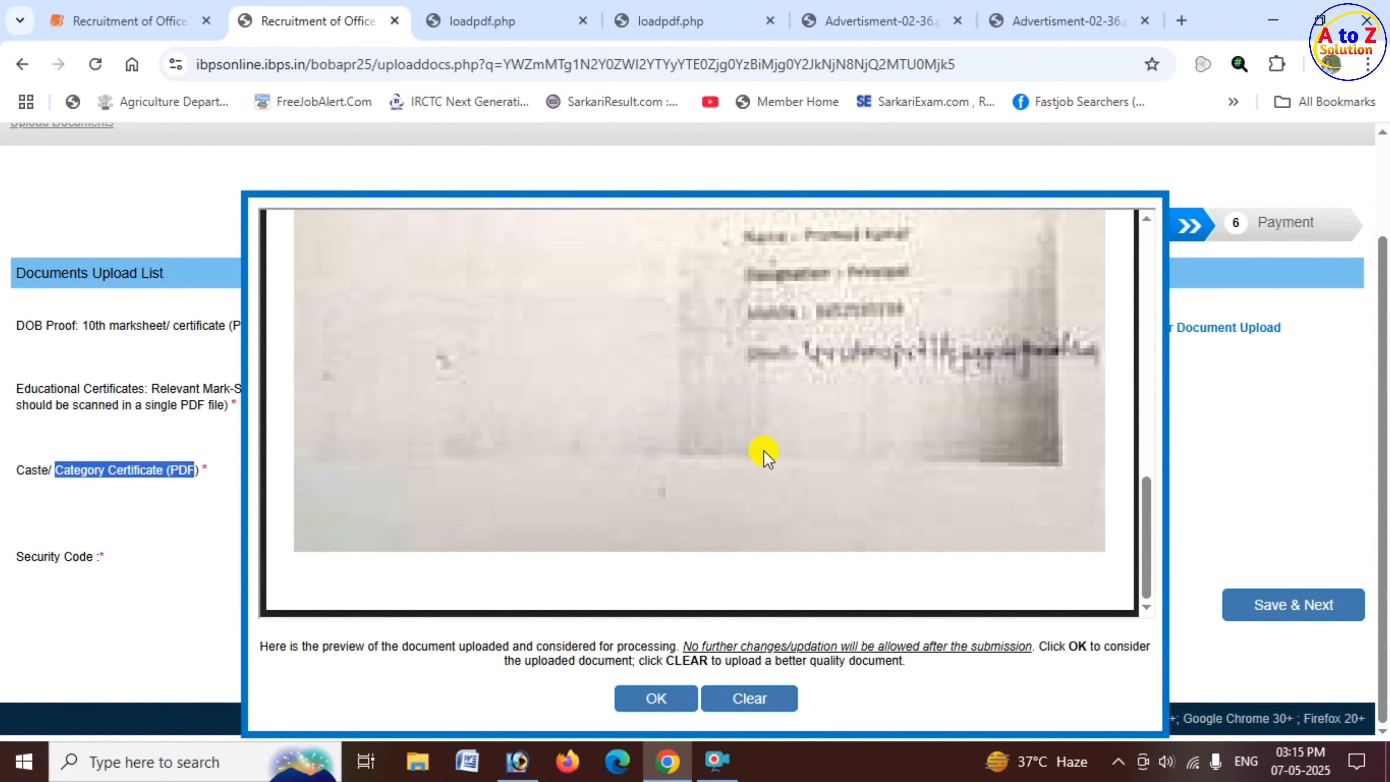
left_click(654, 700)
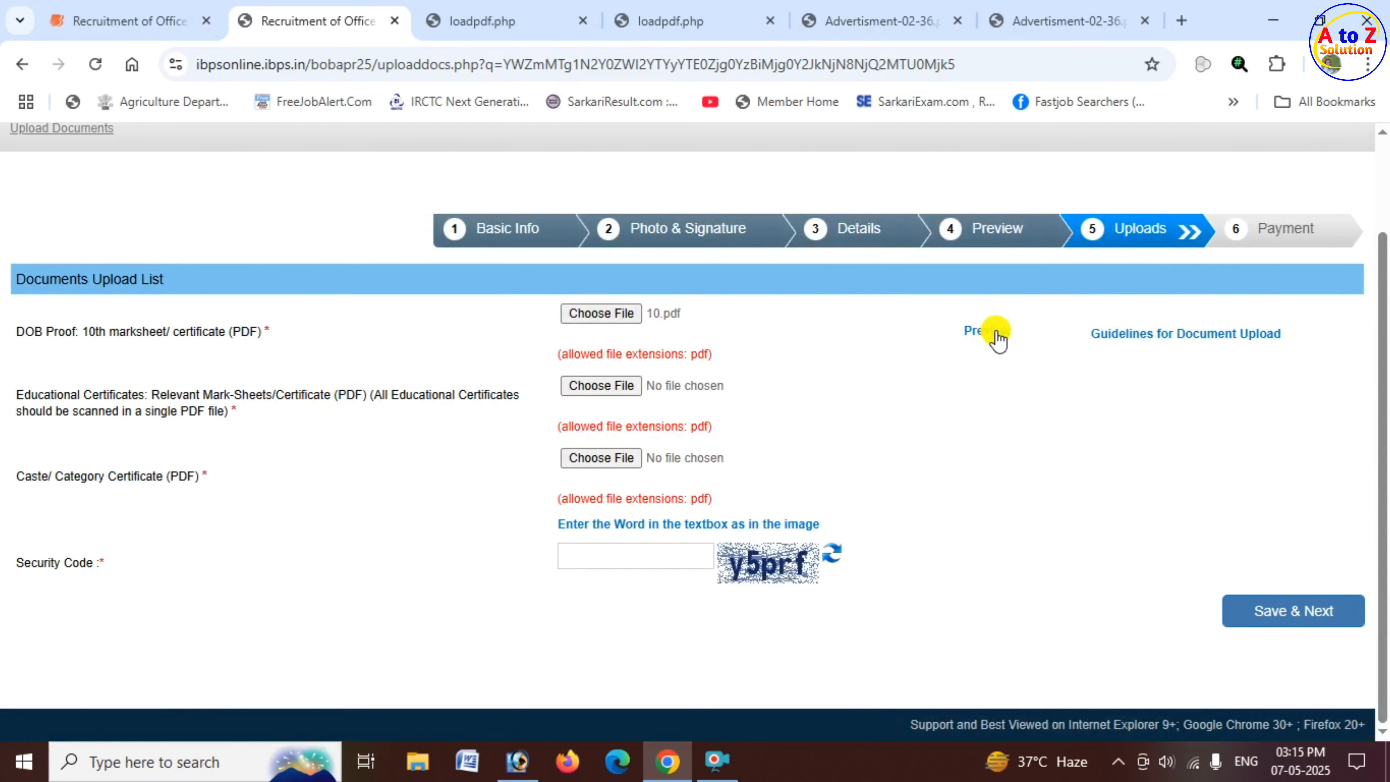
Step: Upload 10.pdf for both the educational certificates and the caste/category certificate
left_click(601, 385)
type("10")
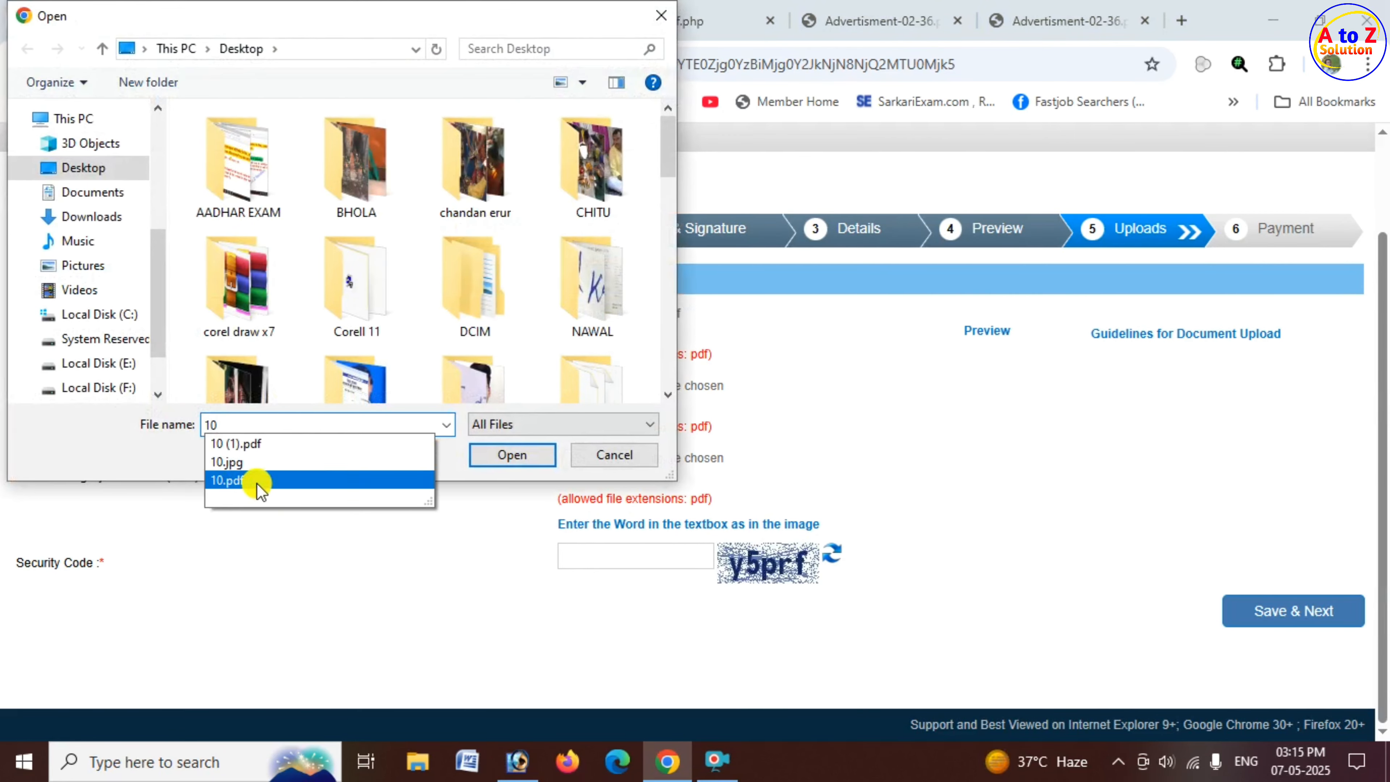
left_click(512, 454)
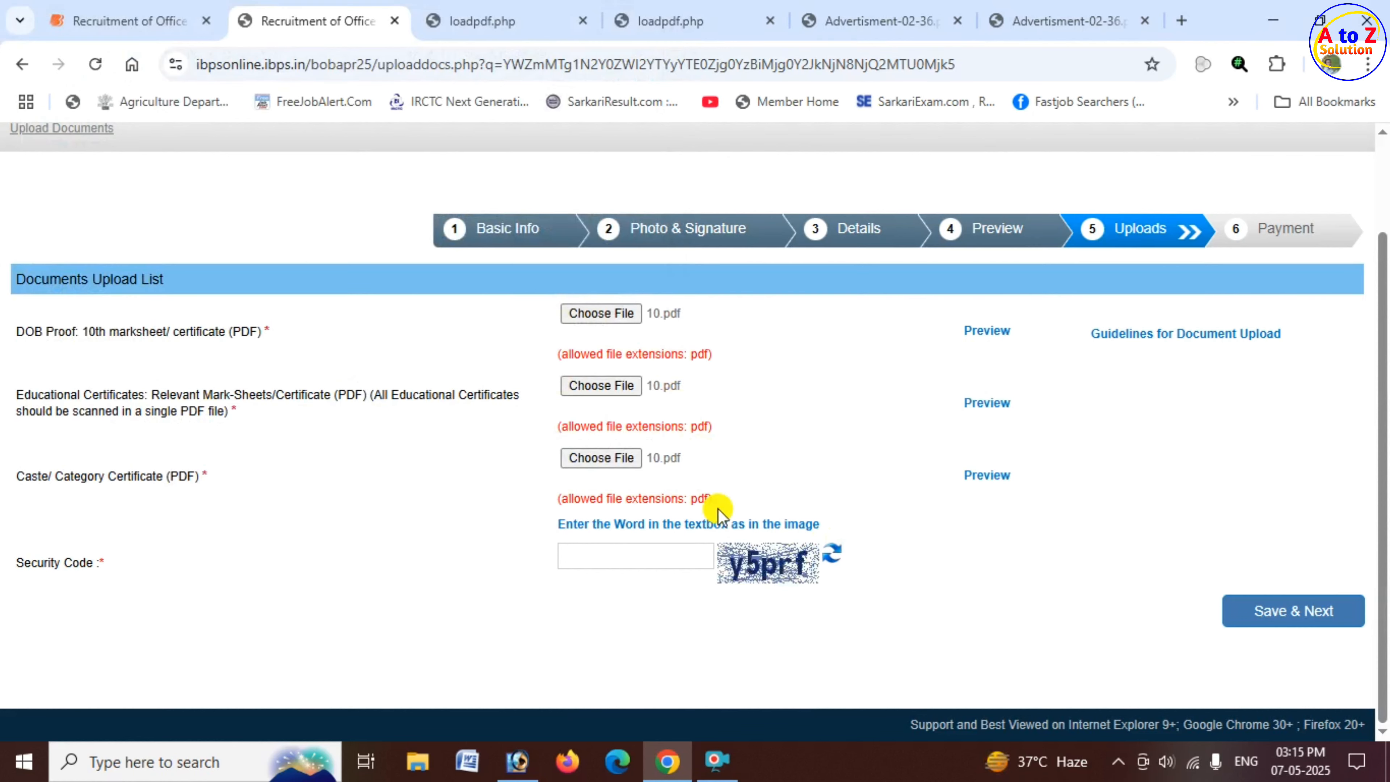
Step: Enter the security code to save the uploaded documents, and enter the payment page's security code to proceed to the payment gateway
left_click(643, 557)
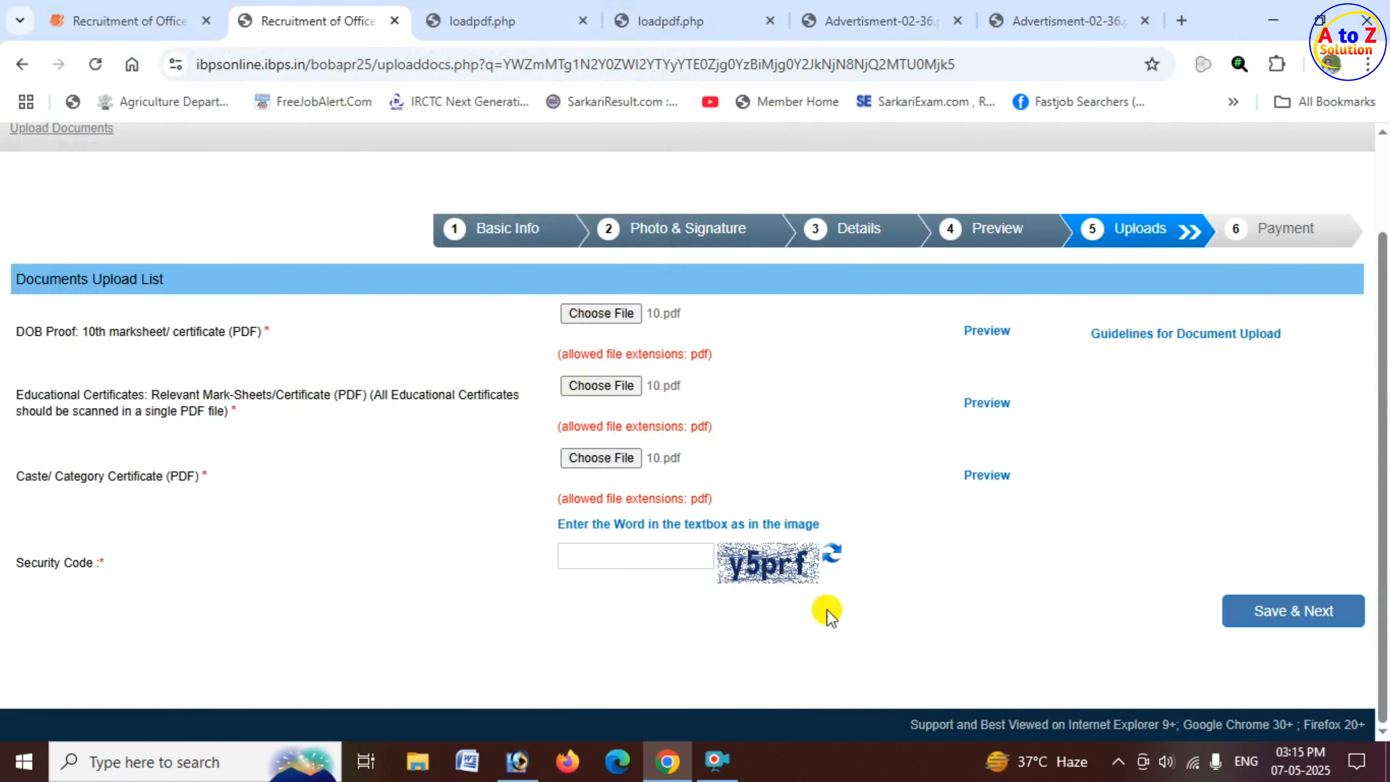
left_click(1294, 624)
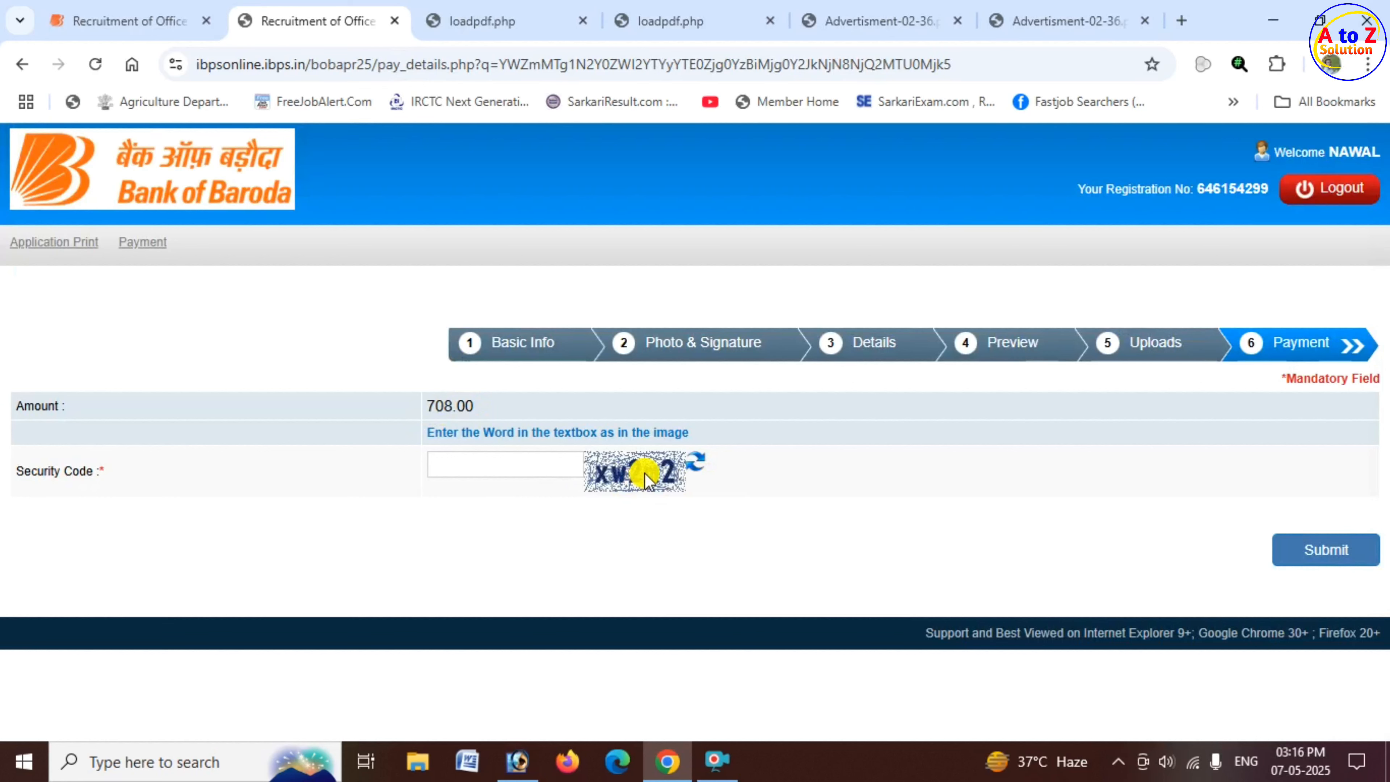
left_click(451, 465)
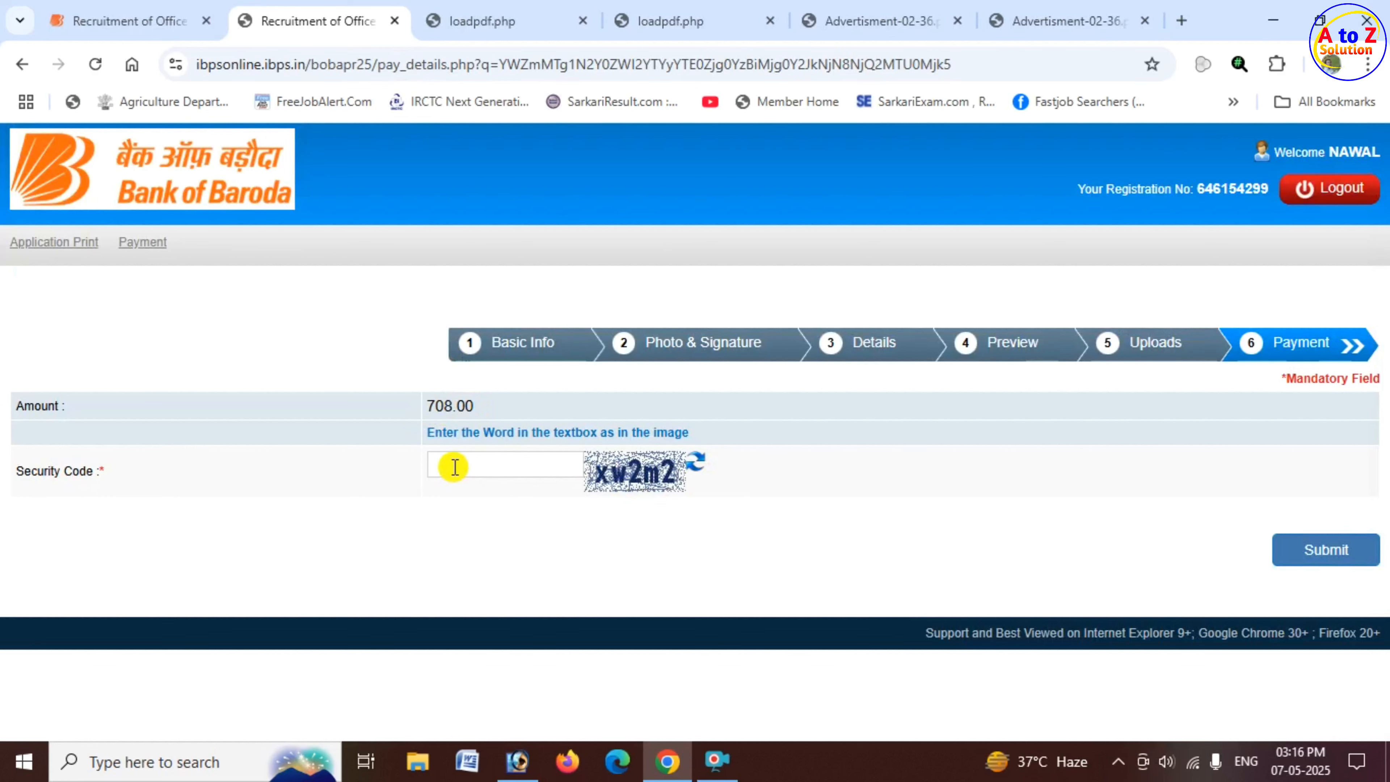
left_click(1317, 558)
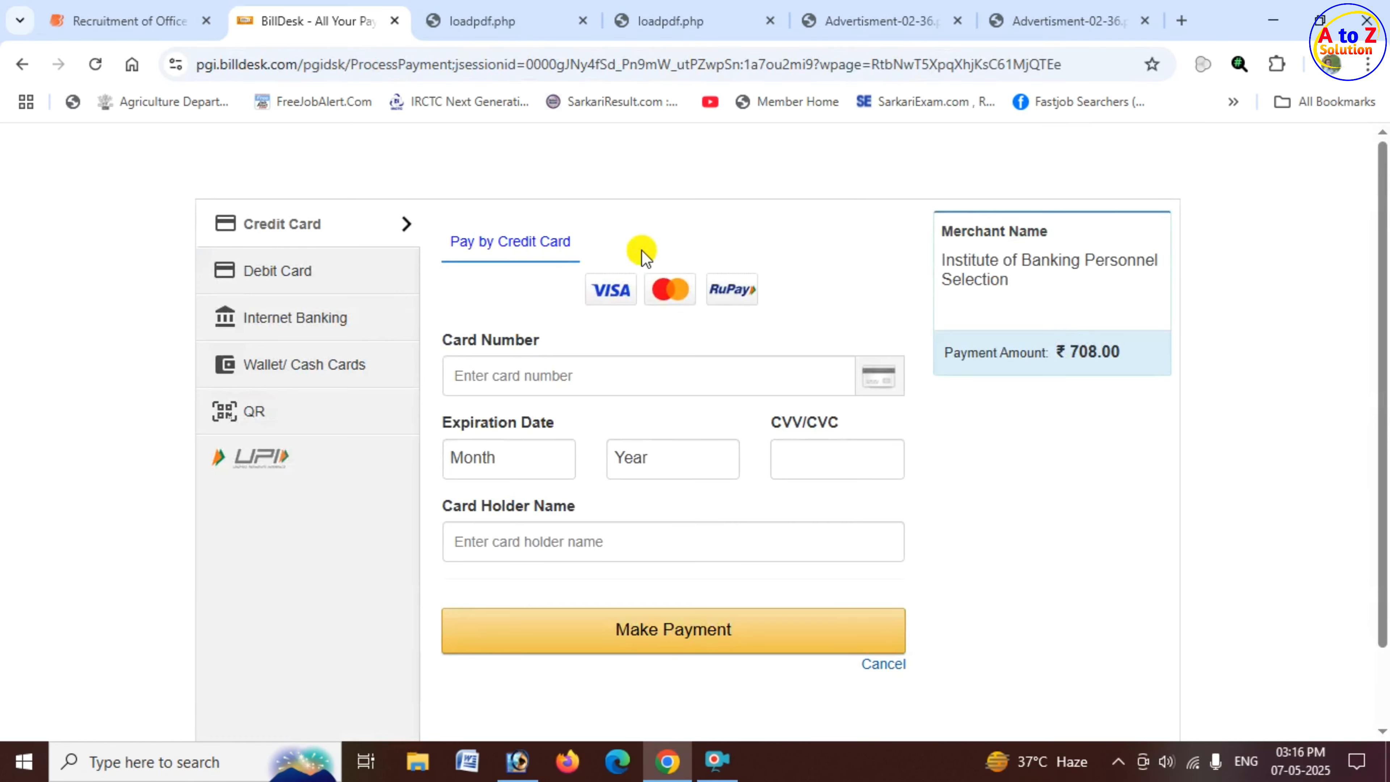